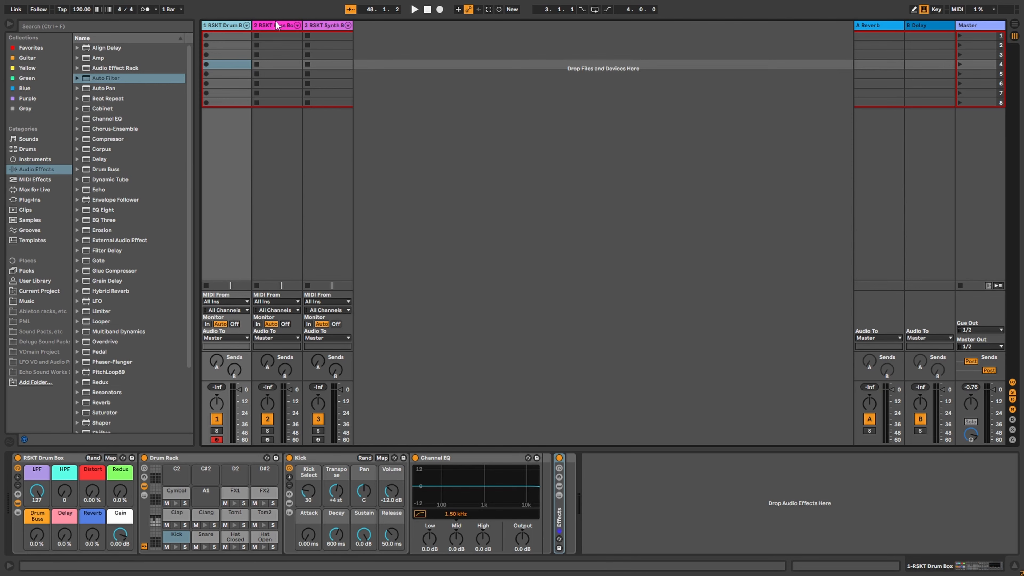
Step: Look through the bass box and synth box track devices, then return to the drum box track
{"action": "left_click", "coordinate": [277, 26]}
{"action": "left_click", "coordinate": [224, 26]}
{"action": "left_click", "coordinate": [274, 24]}
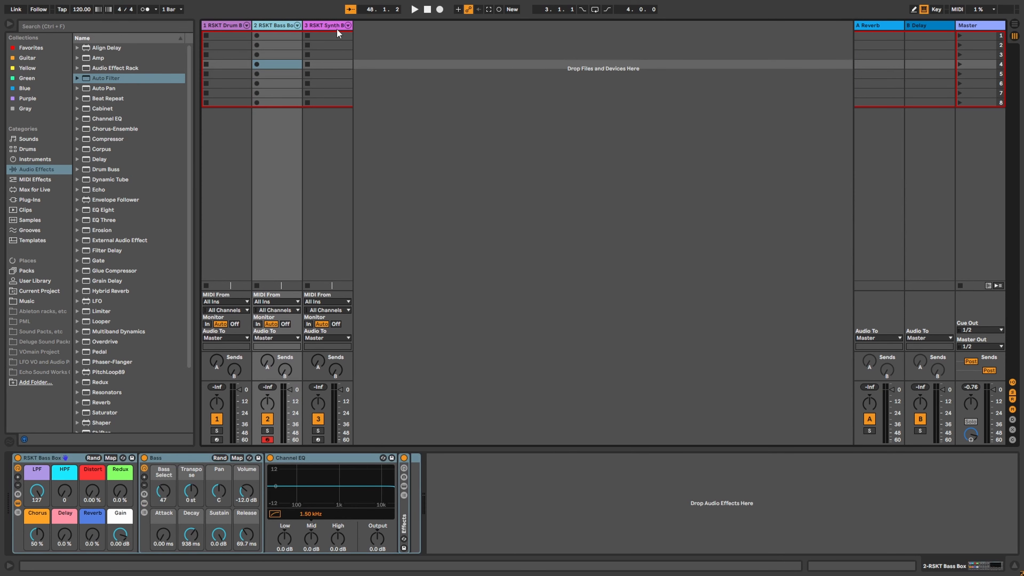
{"action": "left_click", "coordinate": [334, 27]}
{"action": "left_click", "coordinate": [235, 27]}
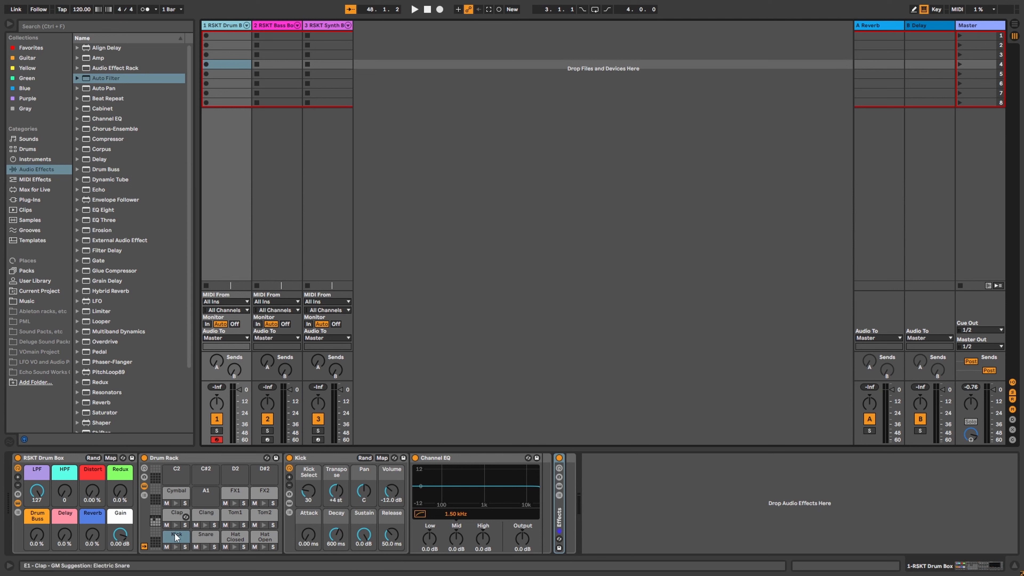
Step: Audition the Clang pad, try the Redux and Reverb macros, then give Clang a different sample and 60 s release
{"action": "left_click", "coordinate": [204, 514]}
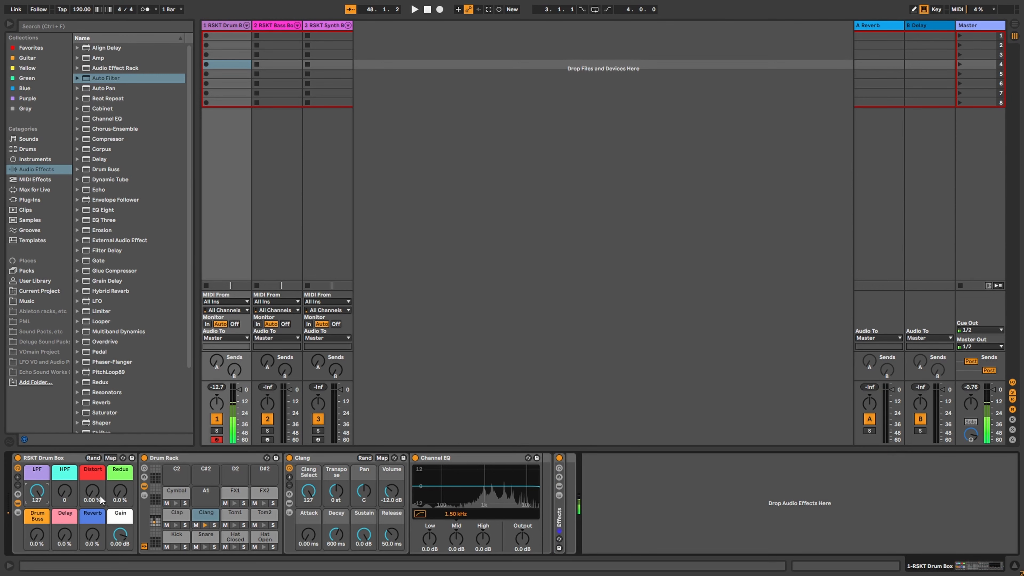
{"action": "mouse_move", "coordinate": [120, 491]}
{"action": "left_mouse_down"}
{"action": "mouse_move", "coordinate": [120, 483]}
{"action": "mouse_move", "coordinate": [120, 491]}
{"action": "left_mouse_up"}
{"action": "left_click_drag", "start_coordinate": [92, 536], "coordinate": [65, 535]}
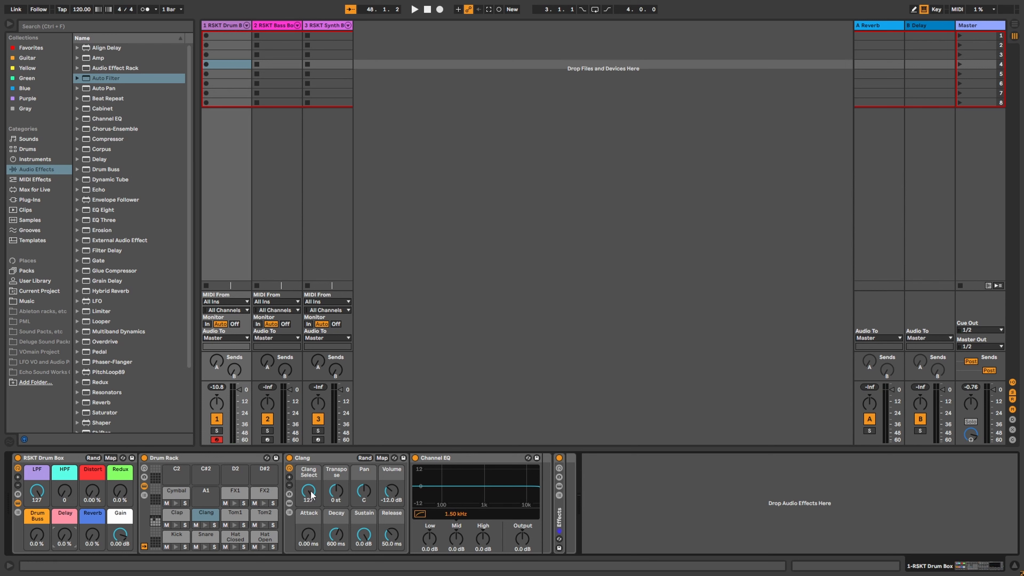
{"action": "left_click_drag", "start_coordinate": [311, 488], "coordinate": [311, 512]}
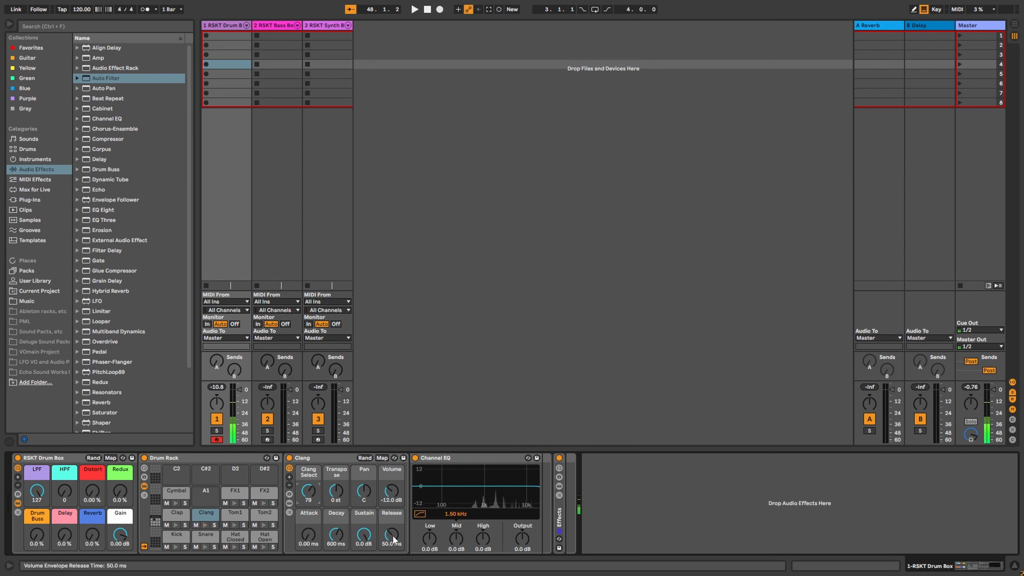
{"action": "left_click_drag", "start_coordinate": [393, 537], "coordinate": [393, 494]}
{"action": "mouse_move", "coordinate": [310, 491]}
{"action": "left_mouse_down"}
{"action": "mouse_move", "coordinate": [310, 524]}
{"action": "mouse_move", "coordinate": [310, 497]}
{"action": "left_mouse_up"}
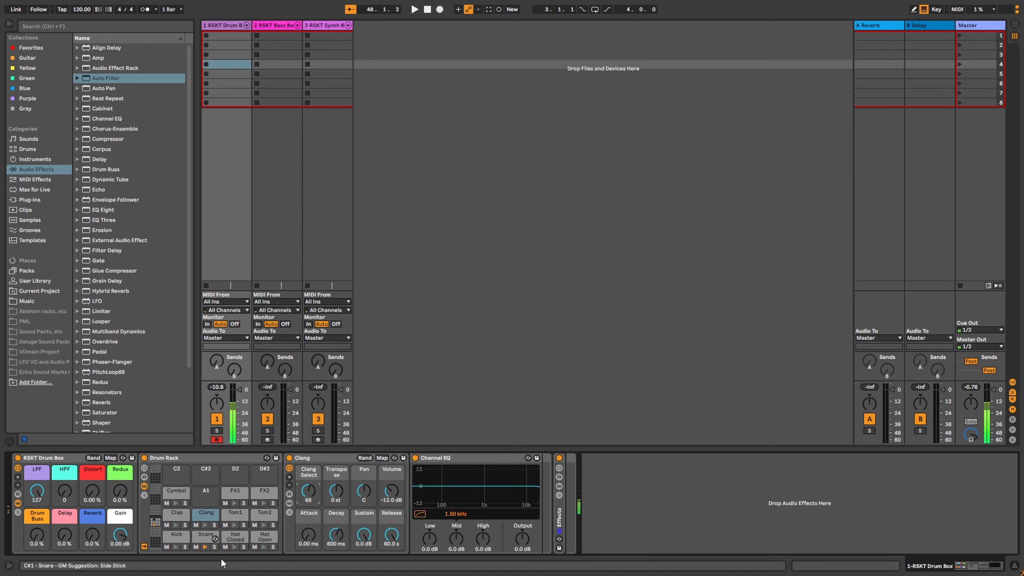
Step: Give the Snare pad a different sample and a 60 s release, then select the Drum Box track
{"action": "left_click", "coordinate": [206, 535]}
{"action": "left_click", "coordinate": [392, 535]}
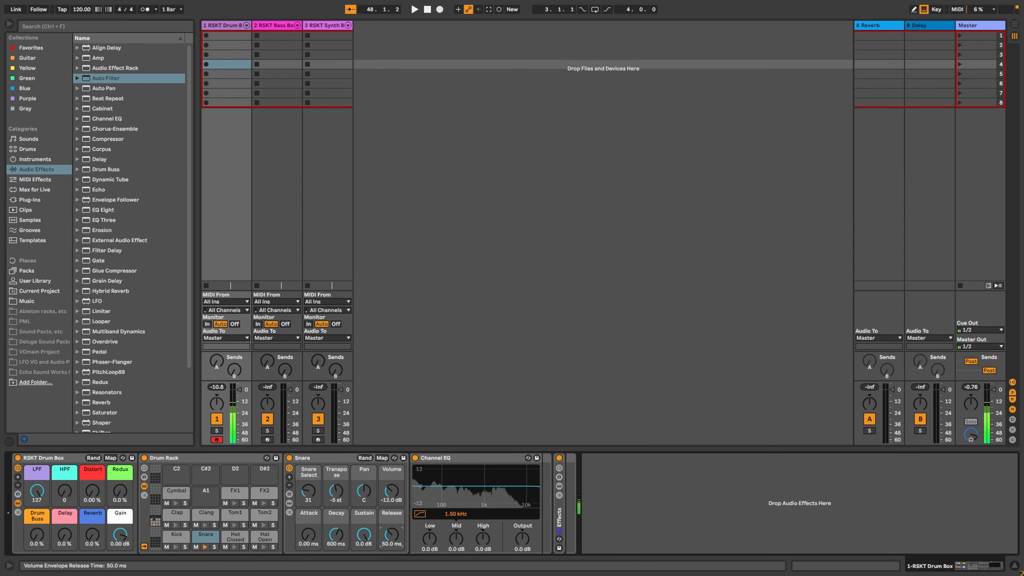
{"action": "left_click_drag", "start_coordinate": [391, 535], "coordinate": [391, 488]}
{"action": "left_click_drag", "start_coordinate": [309, 493], "coordinate": [336, 493]}
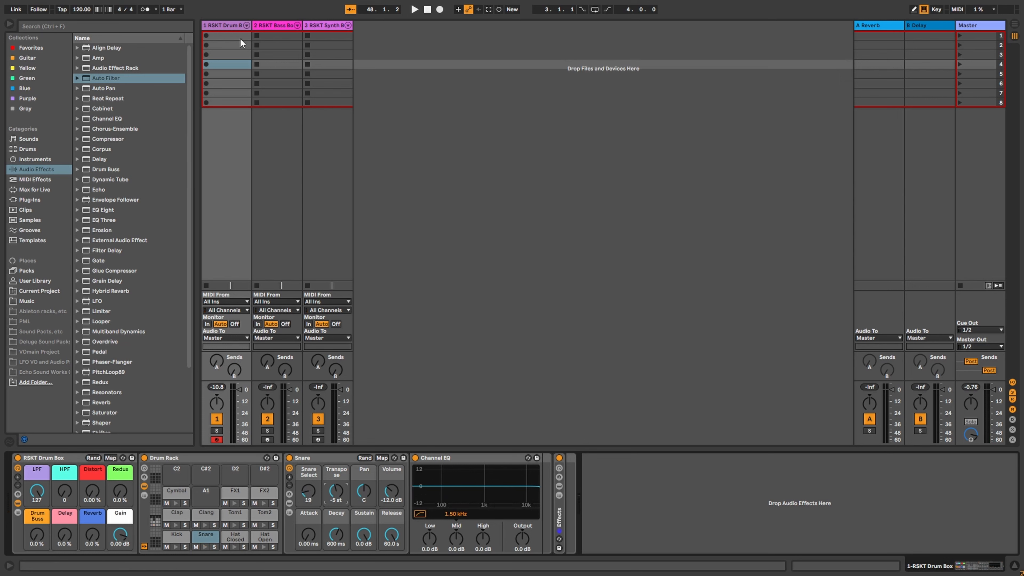
{"action": "left_click", "coordinate": [212, 26]}
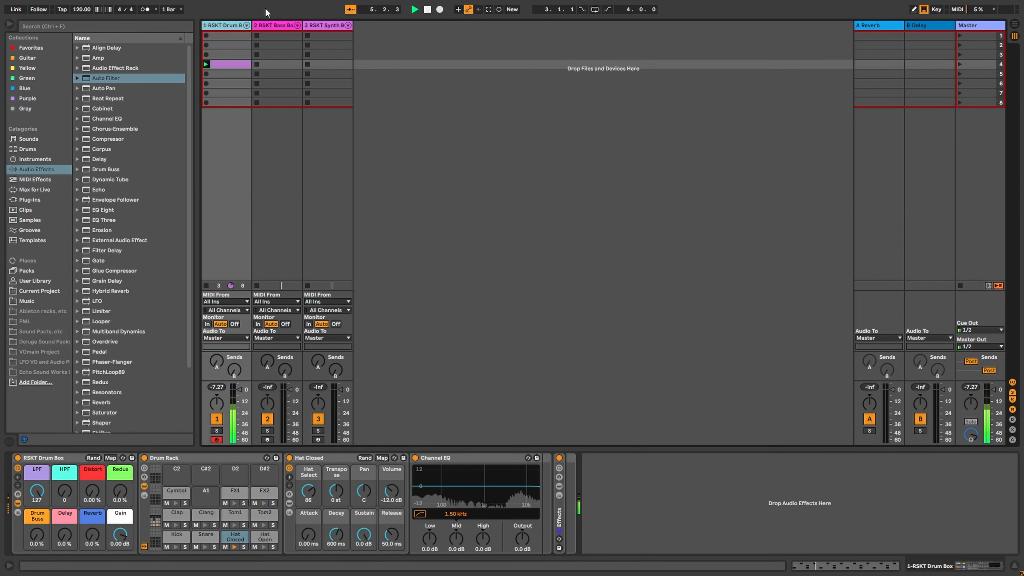
Step: After viewing the drum clip's notes, give the Snare a new sample with less sustain and shorter decay
{"action": "double_click", "coordinate": [228, 67]}
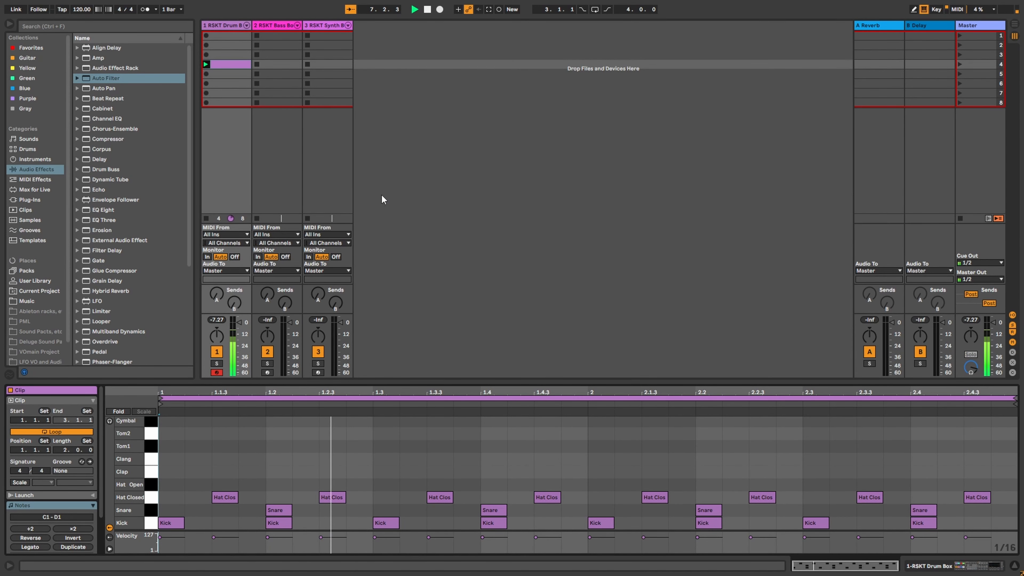
{"action": "left_click", "coordinate": [229, 28]}
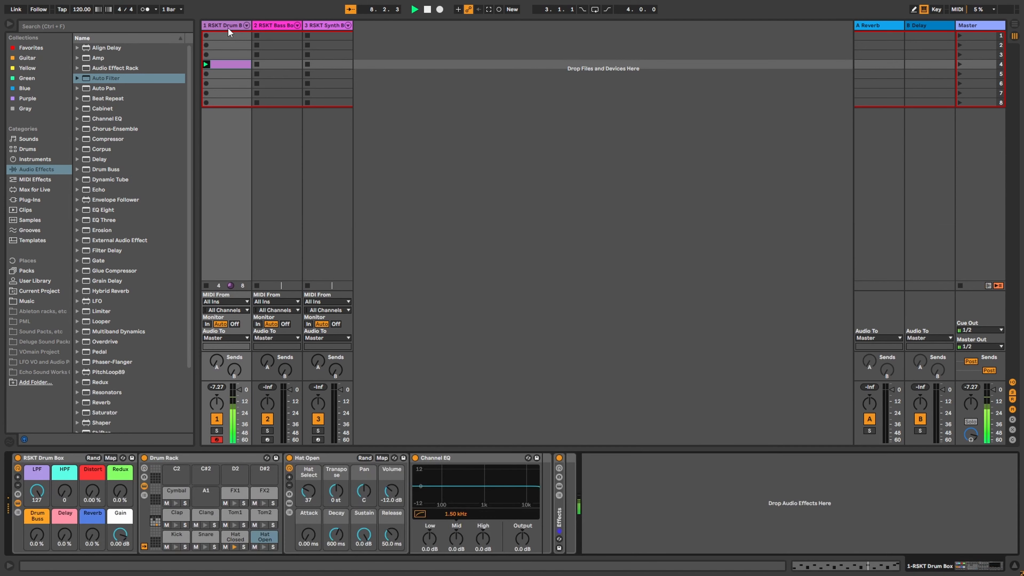
{"action": "left_click", "coordinate": [213, 539]}
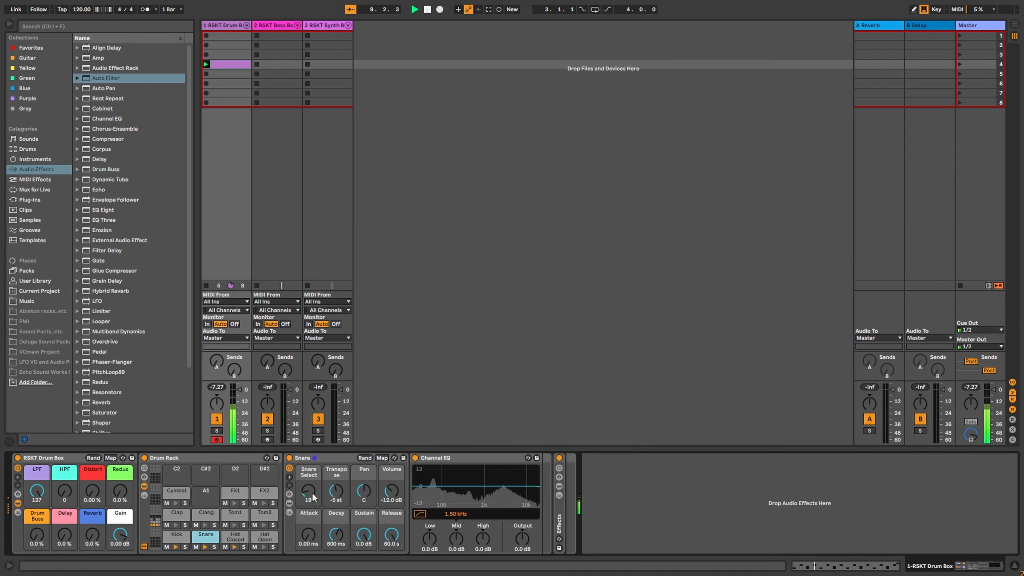
{"action": "left_click_drag", "start_coordinate": [308, 497], "coordinate": [308, 472]}
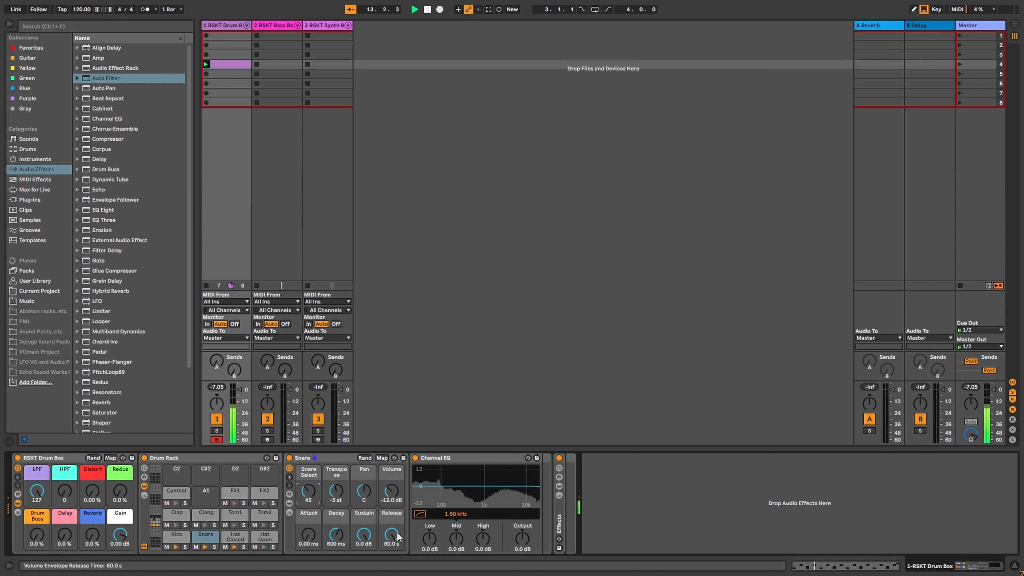
{"action": "left_click_drag", "start_coordinate": [367, 537], "coordinate": [336, 545]}
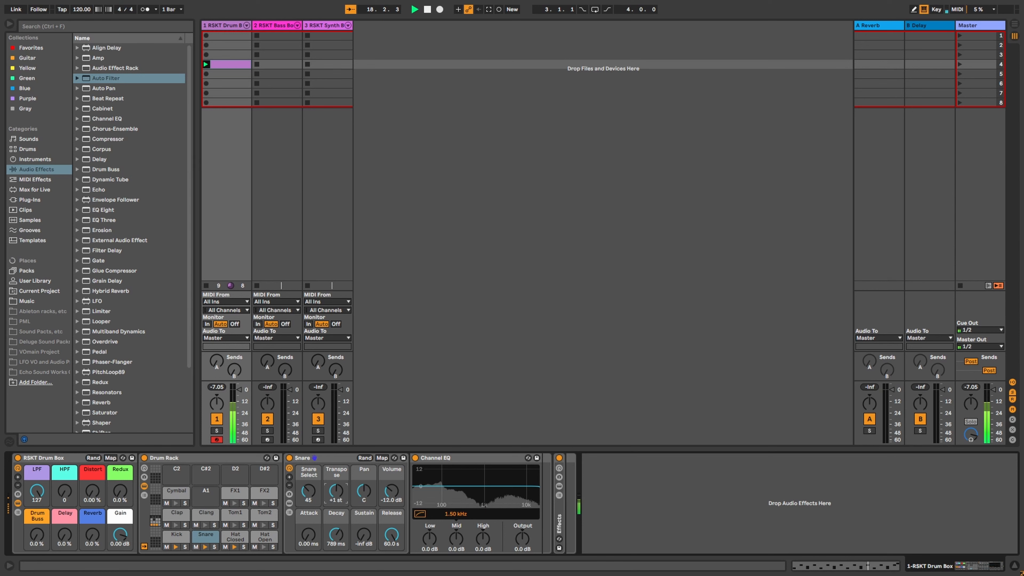
Step: Pitch the Snare down to -7 semitones and switch the Kick to sample 42
{"action": "left_click_drag", "start_coordinate": [336, 491], "coordinate": [336, 503]}
{"action": "left_click", "coordinate": [176, 536]}
{"action": "left_click_drag", "start_coordinate": [313, 496], "coordinate": [313, 474]}
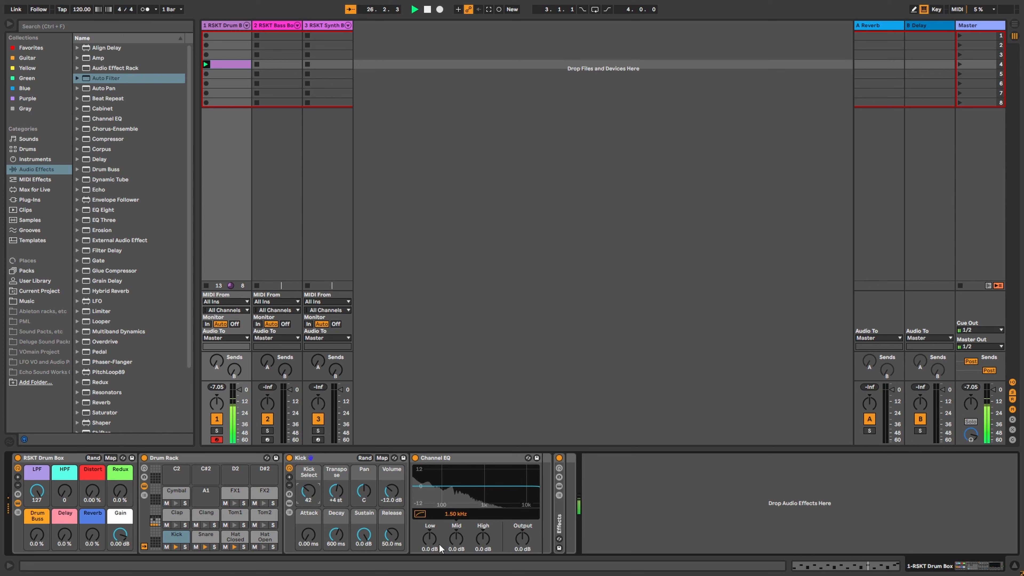
Step: Adjust the Kick's Channel EQ low end and raise the Drum Buss and Distort macros
{"action": "mouse_move", "coordinate": [436, 540]}
{"action": "left_mouse_down"}
{"action": "mouse_move", "coordinate": [435, 520]}
{"action": "mouse_move", "coordinate": [436, 551]}
{"action": "mouse_move", "coordinate": [453, 549]}
{"action": "mouse_move", "coordinate": [453, 538]}
{"action": "left_mouse_up"}
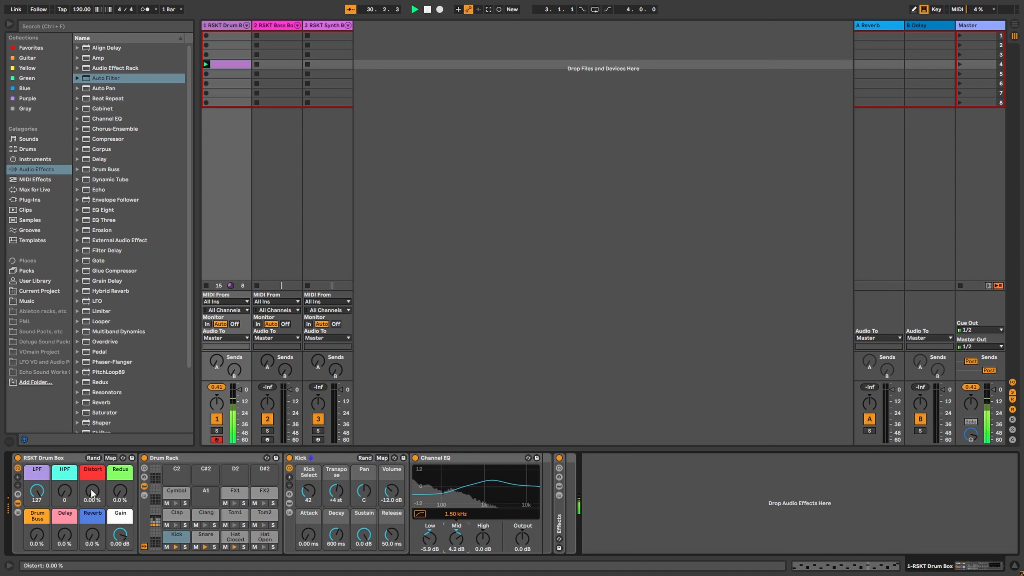
{"action": "left_click_drag", "start_coordinate": [37, 535], "coordinate": [36, 516]}
{"action": "left_click_drag", "start_coordinate": [92, 492], "coordinate": [119, 476]}
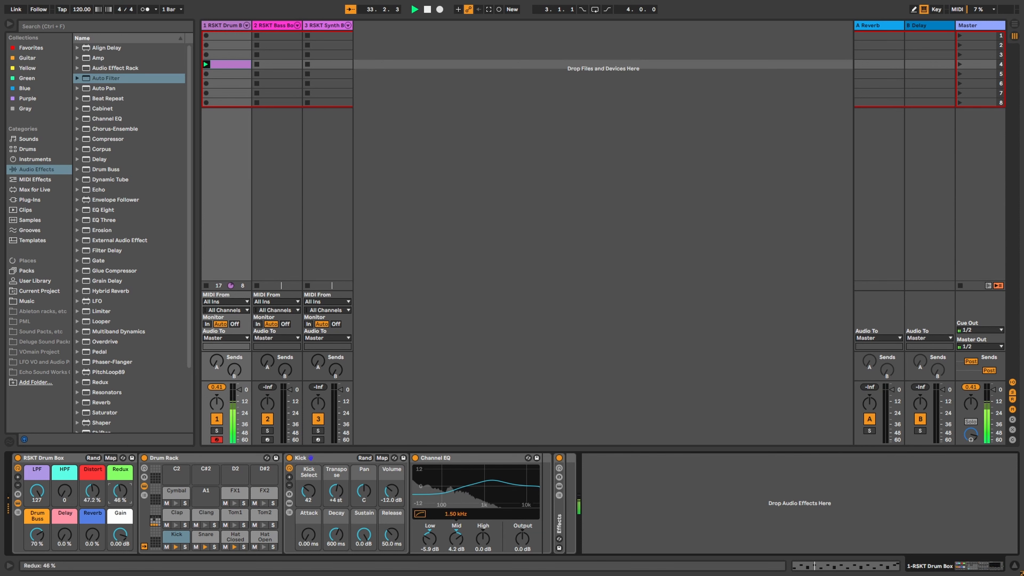
Step: Add reverb and delay to the drums and sweep the low-pass filter macro down and back open
{"action": "mouse_move", "coordinate": [37, 491]}
{"action": "left_mouse_down"}
{"action": "mouse_move", "coordinate": [37, 508]}
{"action": "mouse_move", "coordinate": [36, 492]}
{"action": "left_mouse_up"}
{"action": "left_click", "coordinate": [93, 533]}
{"action": "left_click_drag", "start_coordinate": [93, 535], "coordinate": [38, 509]}
{"action": "left_click_drag", "start_coordinate": [37, 491], "coordinate": [37, 502]}
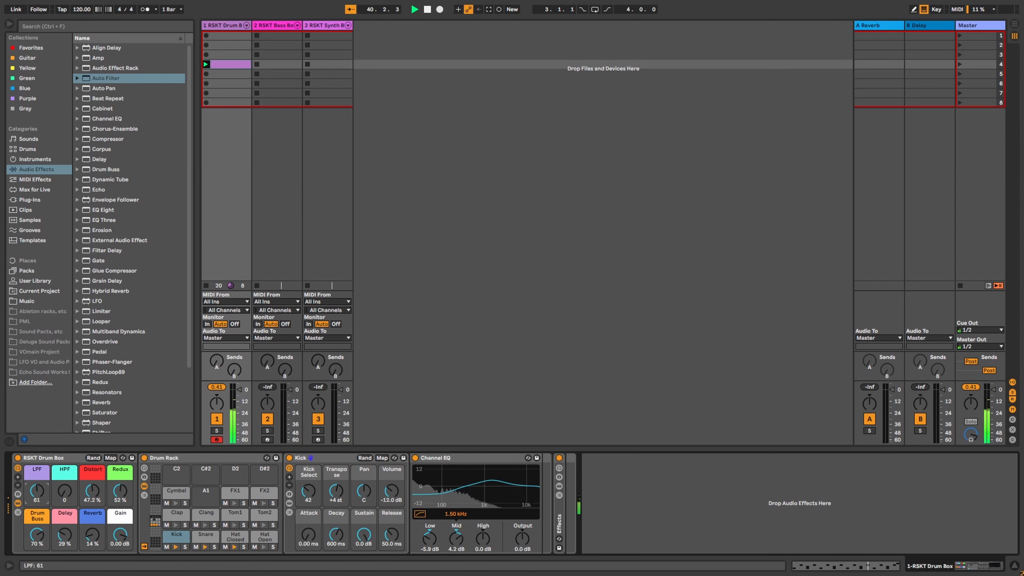
{"action": "left_click_drag", "start_coordinate": [37, 491], "coordinate": [36, 476]}
Step: Stop playback and set the drum box back to eight macro controls
{"action": "key", "text": "space"}
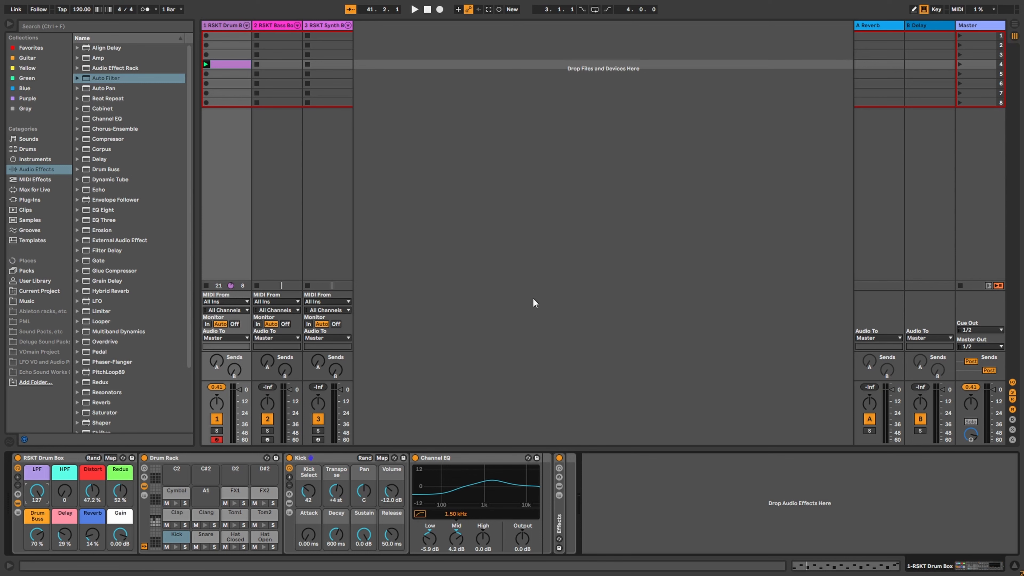
{"action": "left_click", "coordinate": [17, 478]}
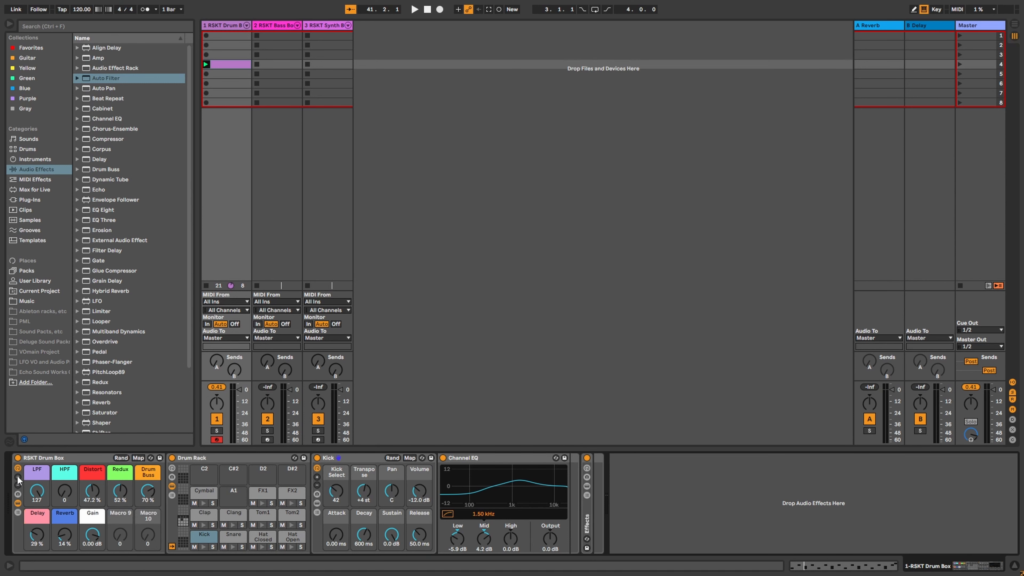
{"action": "left_click", "coordinate": [18, 486]}
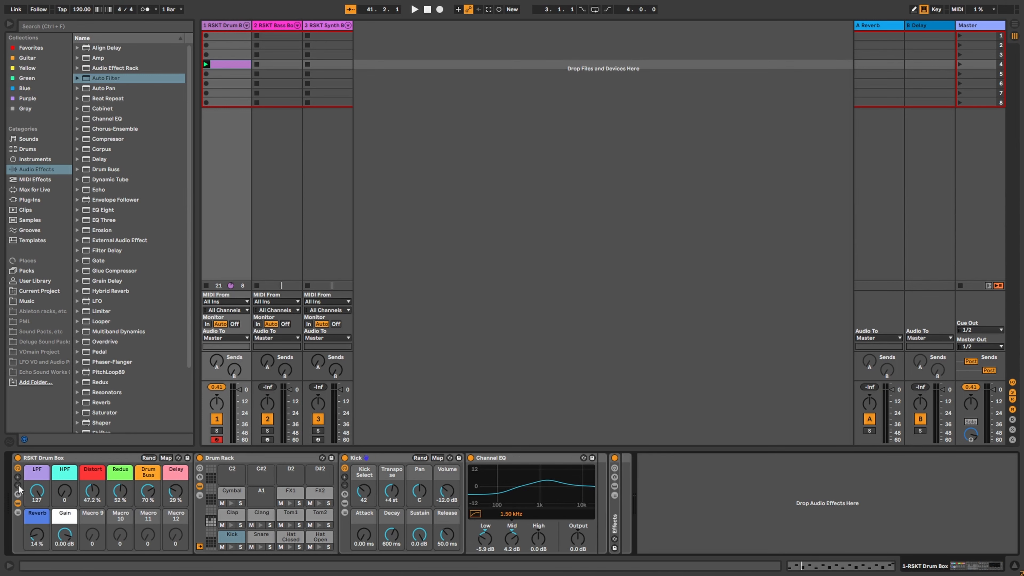
{"action": "left_click", "coordinate": [18, 486]}
{"action": "left_click", "coordinate": [18, 486]}
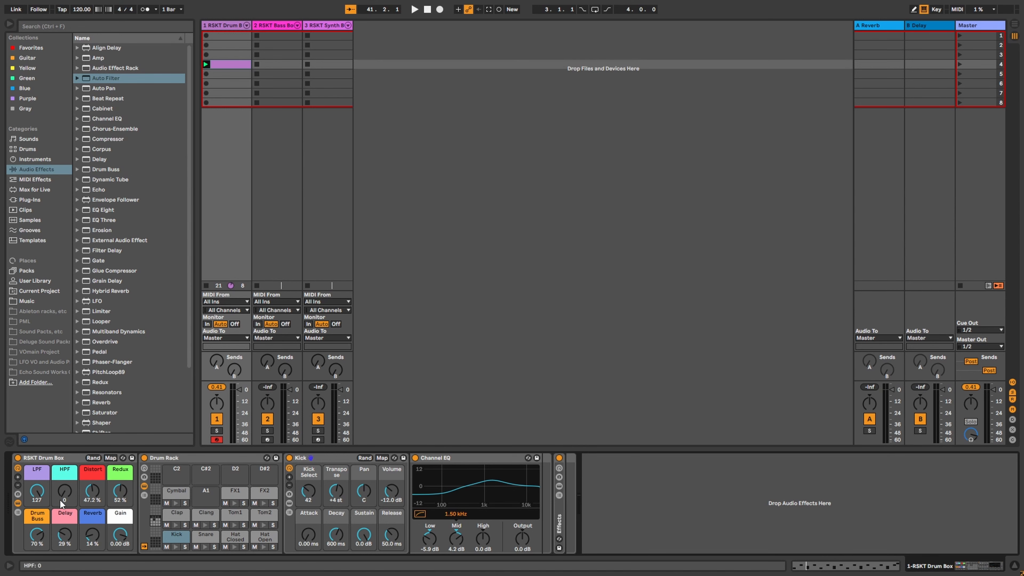
Step: Insert a new MIDI track and load a Drum Rack onto it
{"action": "right_click", "coordinate": [411, 47]}
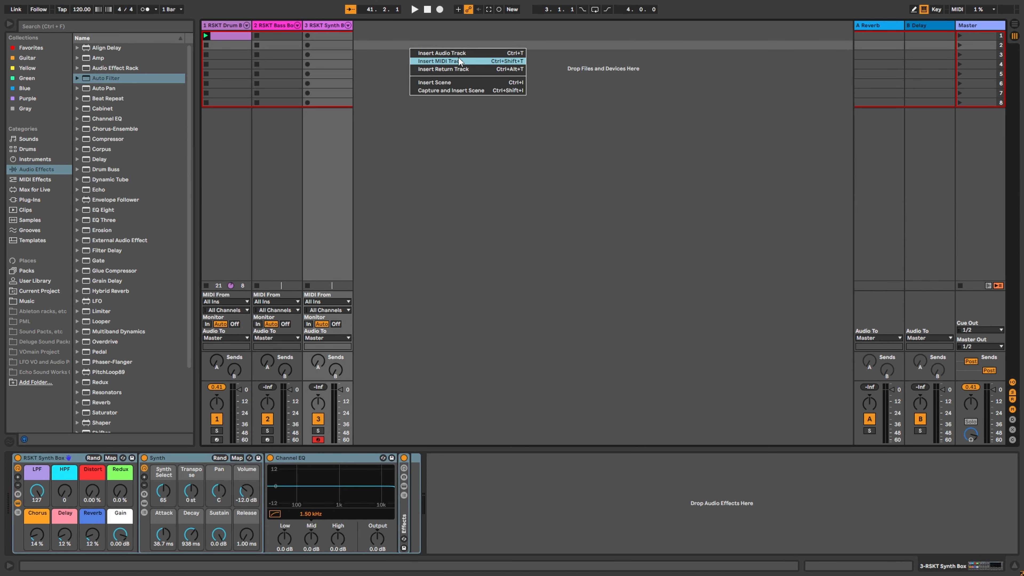
{"action": "left_click", "coordinate": [459, 62]}
{"action": "left_click", "coordinate": [371, 27]}
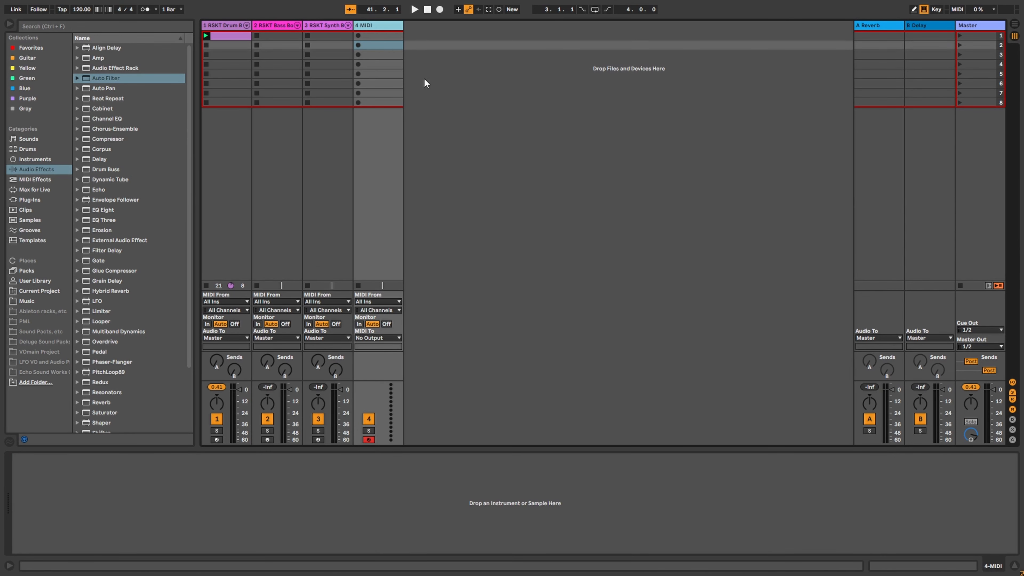
{"action": "left_click", "coordinate": [42, 160]}
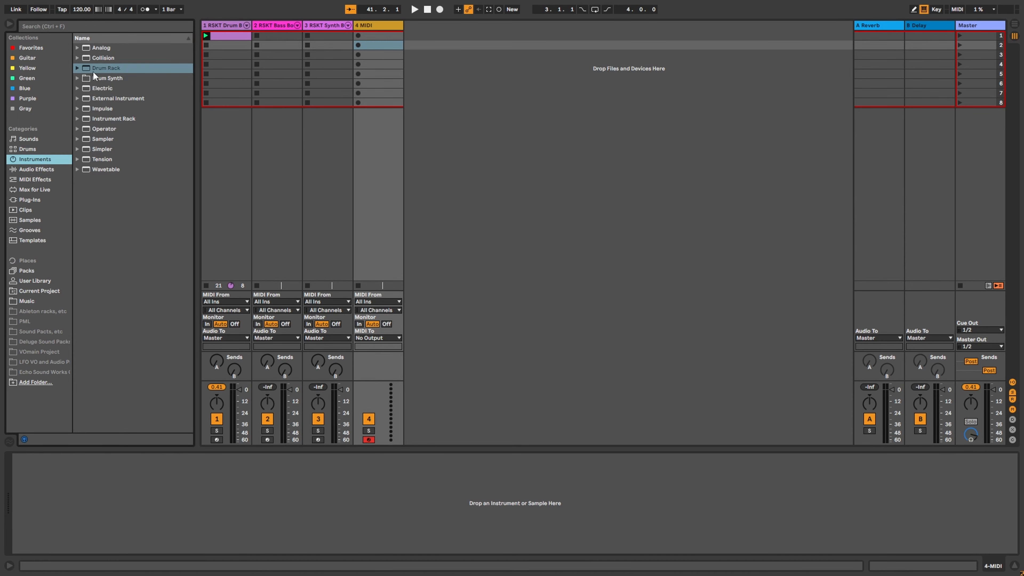
{"action": "left_click_drag", "start_coordinate": [101, 69], "coordinate": [144, 487]}
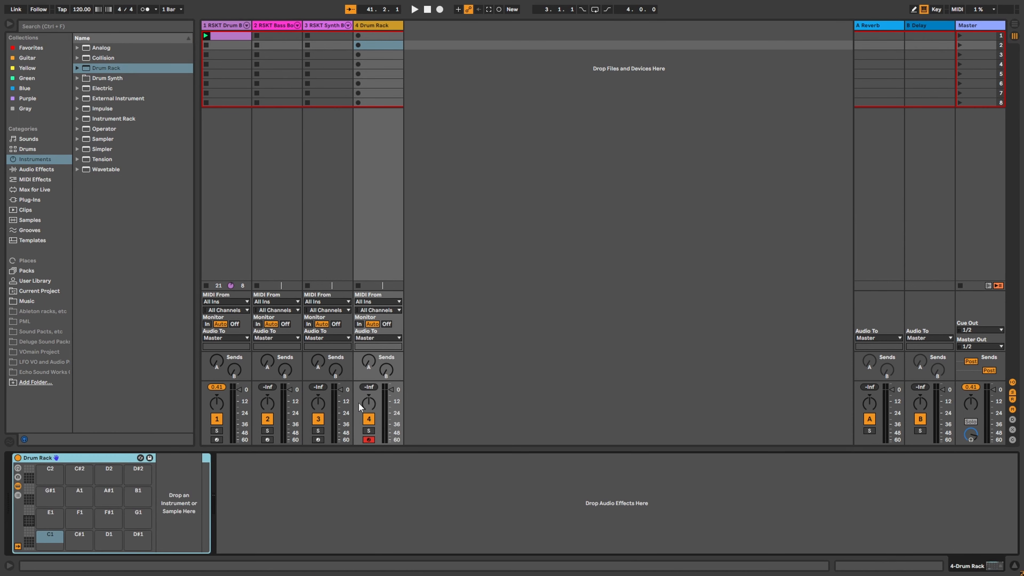
Step: Load a Sampler onto the Drum Rack's C1 pad and show its key zone editor
{"action": "left_click", "coordinate": [51, 540]}
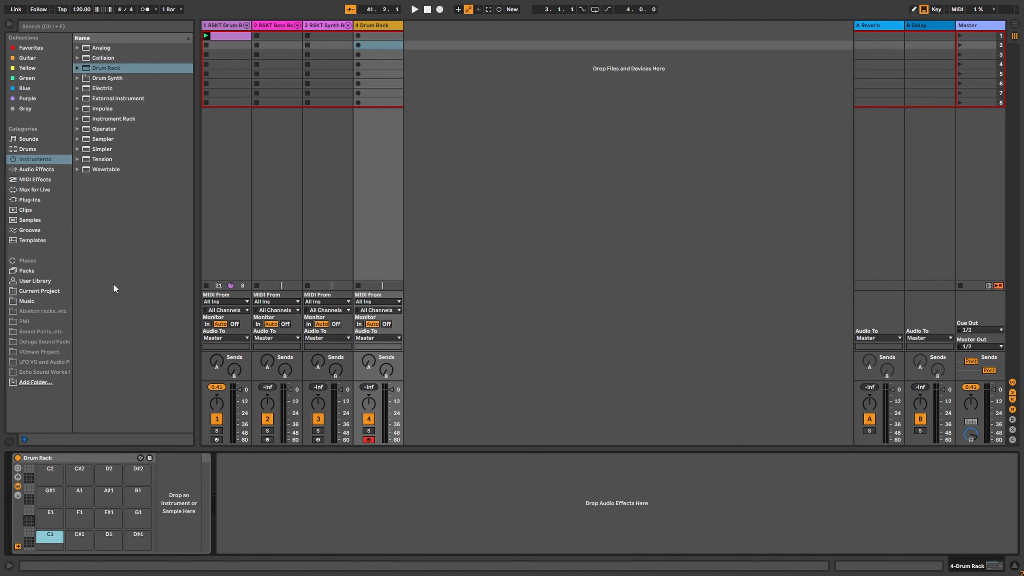
{"action": "left_click", "coordinate": [108, 151]}
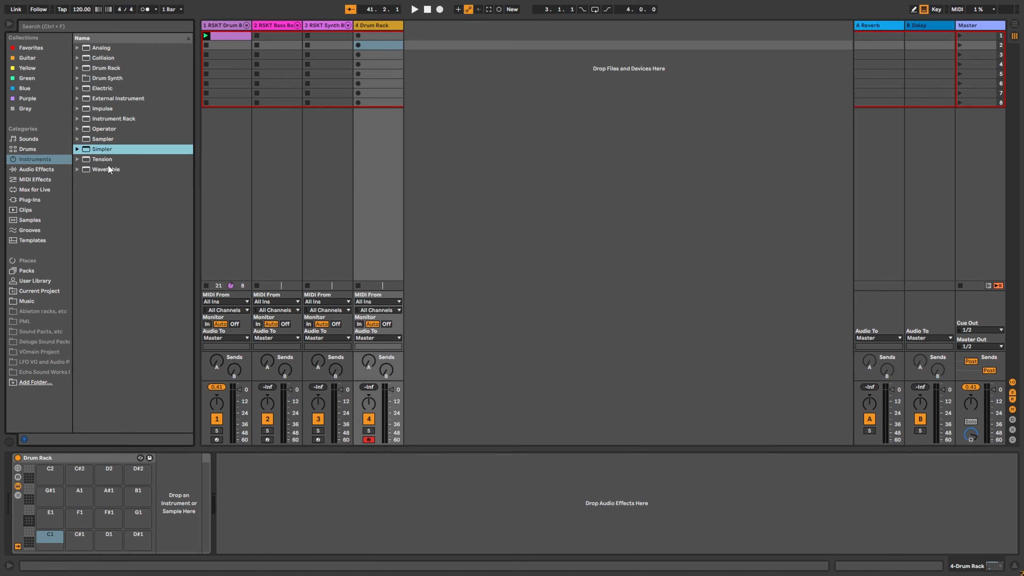
{"action": "left_click_drag", "start_coordinate": [108, 138], "coordinate": [248, 507]}
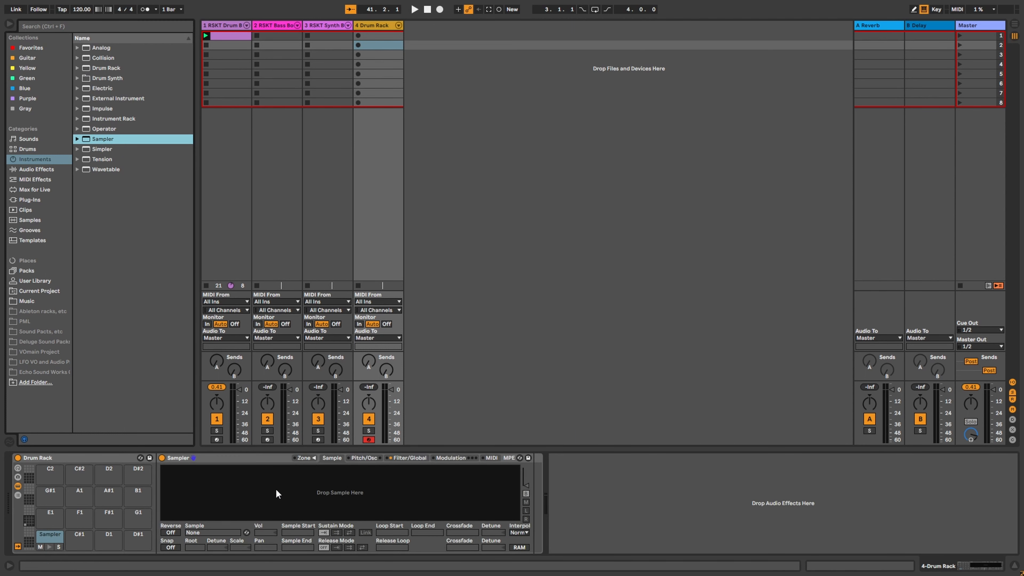
{"action": "left_click", "coordinate": [299, 458]}
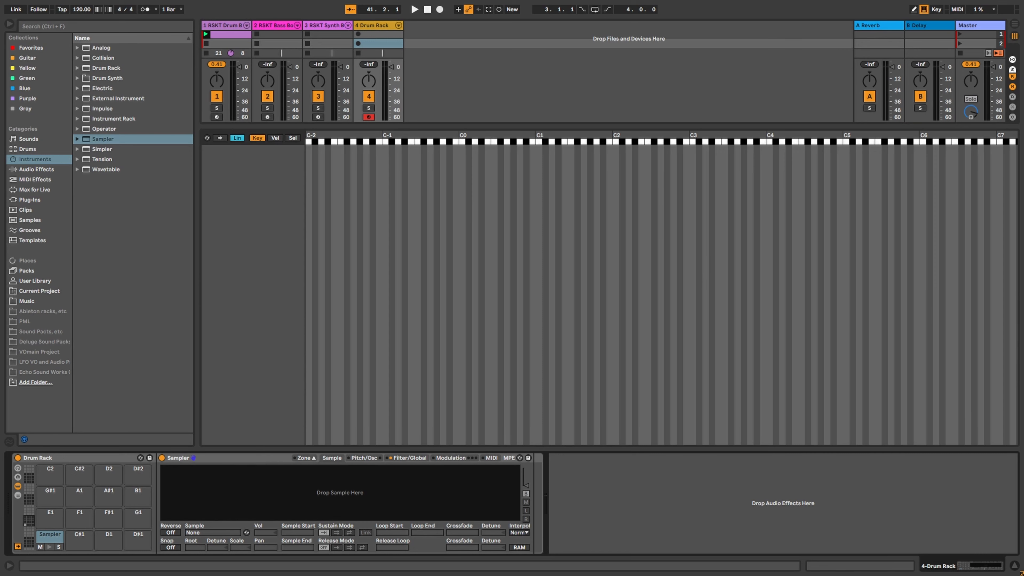
{"action": "key", "text": "alt+Tab"}
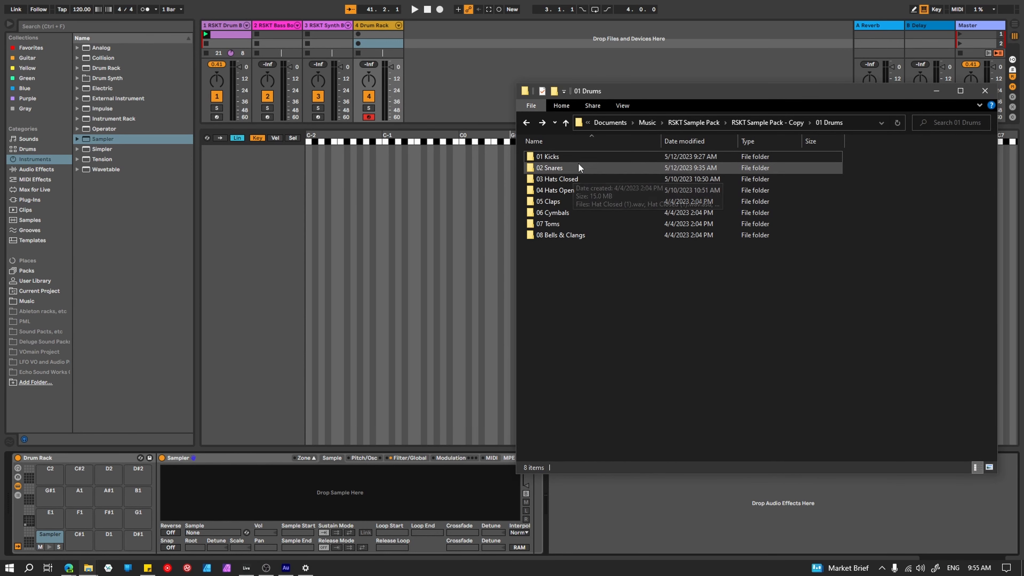
Step: Drop Kick (1).wav through Kick (41).wav from 01 Kicks onto the C1 Sampler and show chain-select ranges
{"action": "double_click", "coordinate": [571, 156]}
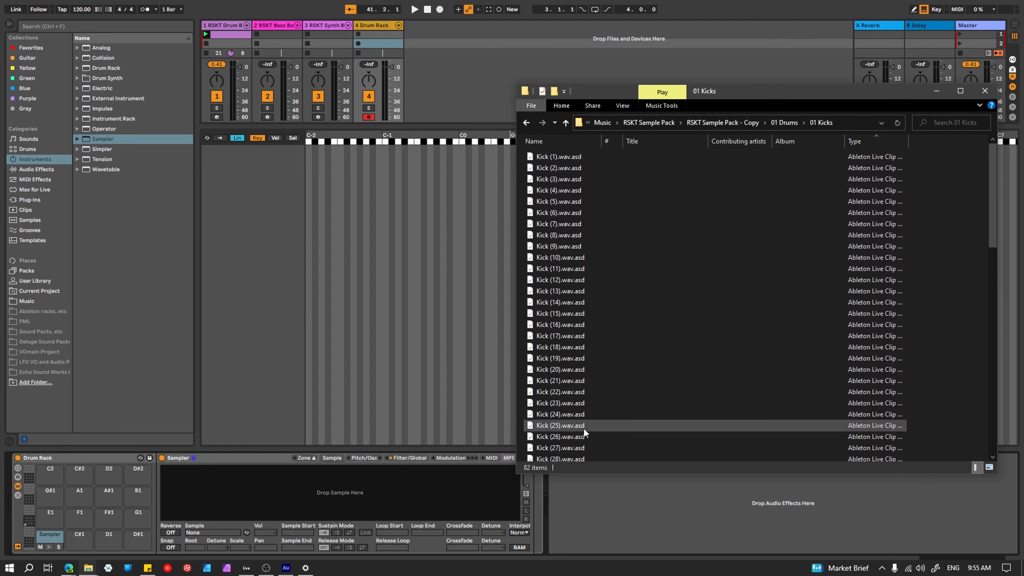
{"action": "scroll", "coordinate": [586, 201], "scroll_direction": "down", "scroll_amount": 13}
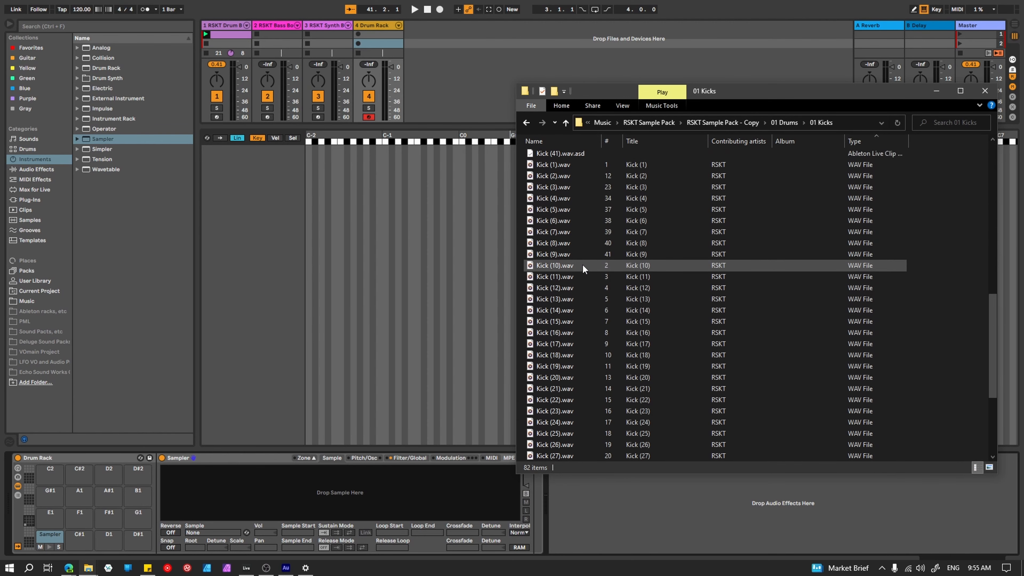
{"action": "left_click", "coordinate": [572, 164]}
{"action": "scroll", "coordinate": [592, 306], "scroll_direction": "down", "scroll_amount": 5}
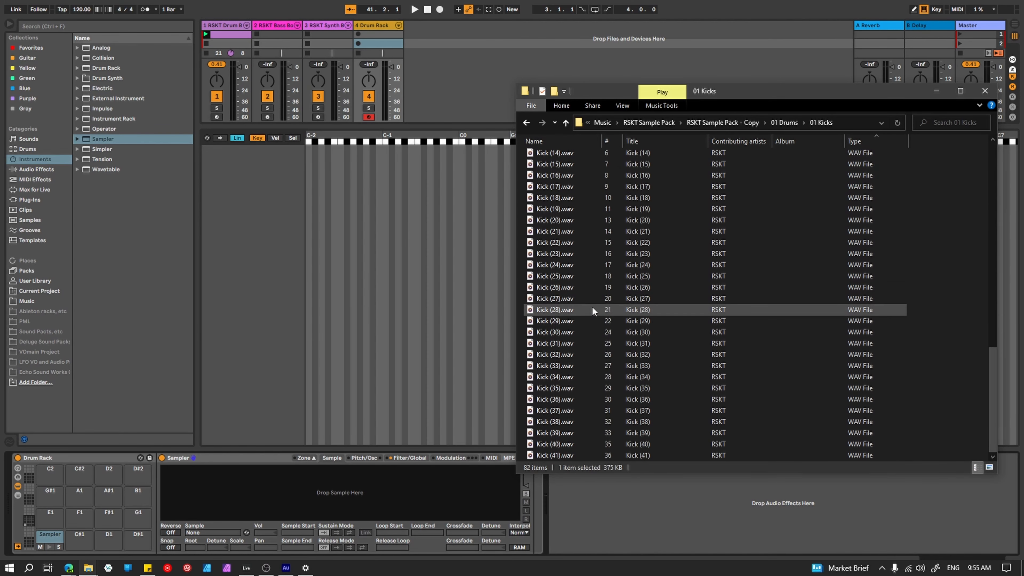
{"action": "left_click", "coordinate": [574, 453], "text": "shift"}
{"action": "scroll", "coordinate": [564, 295], "scroll_direction": "up", "scroll_amount": 6}
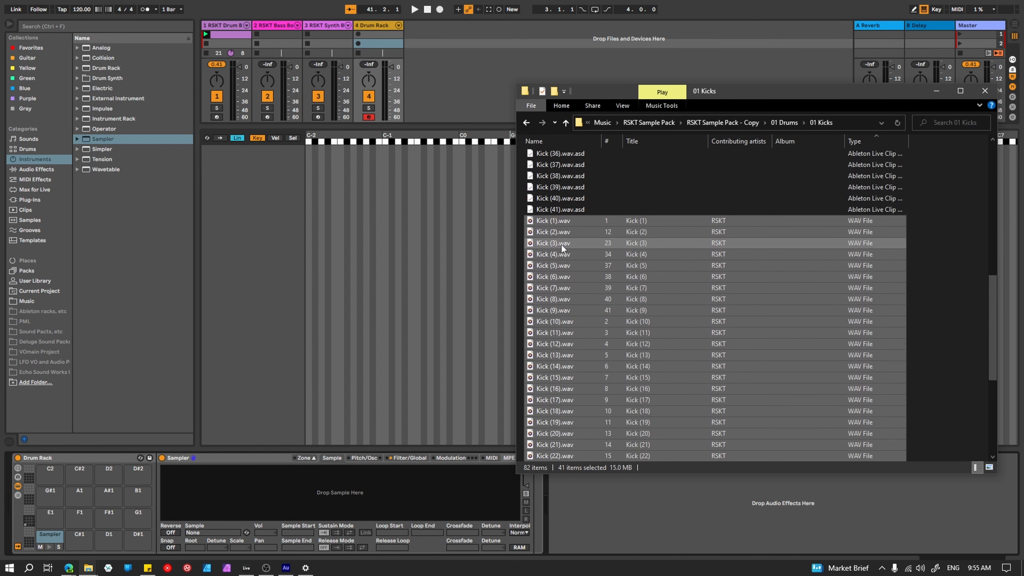
{"action": "left_click_drag", "start_coordinate": [561, 222], "coordinate": [260, 246]}
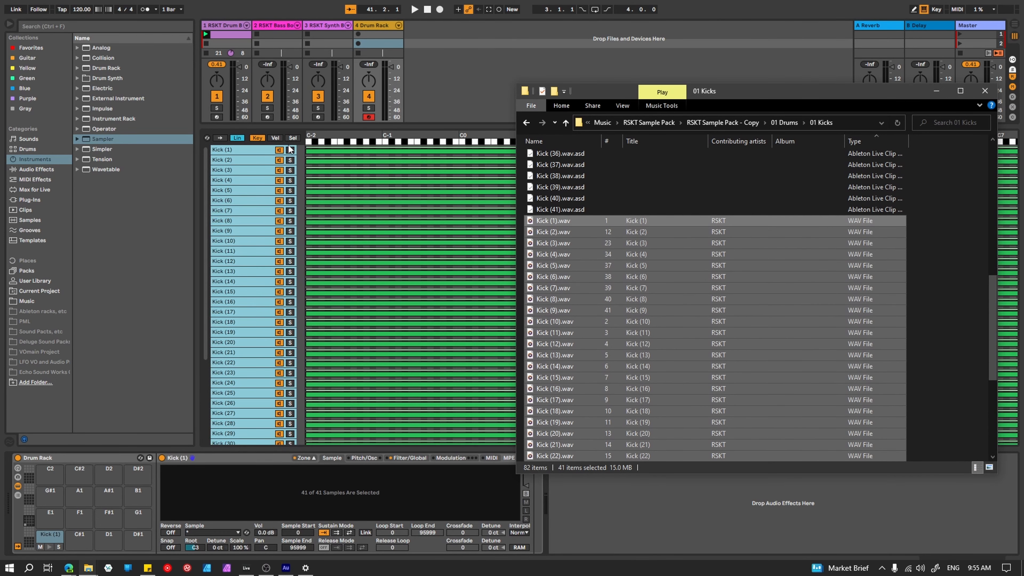
{"action": "left_click", "coordinate": [937, 91]}
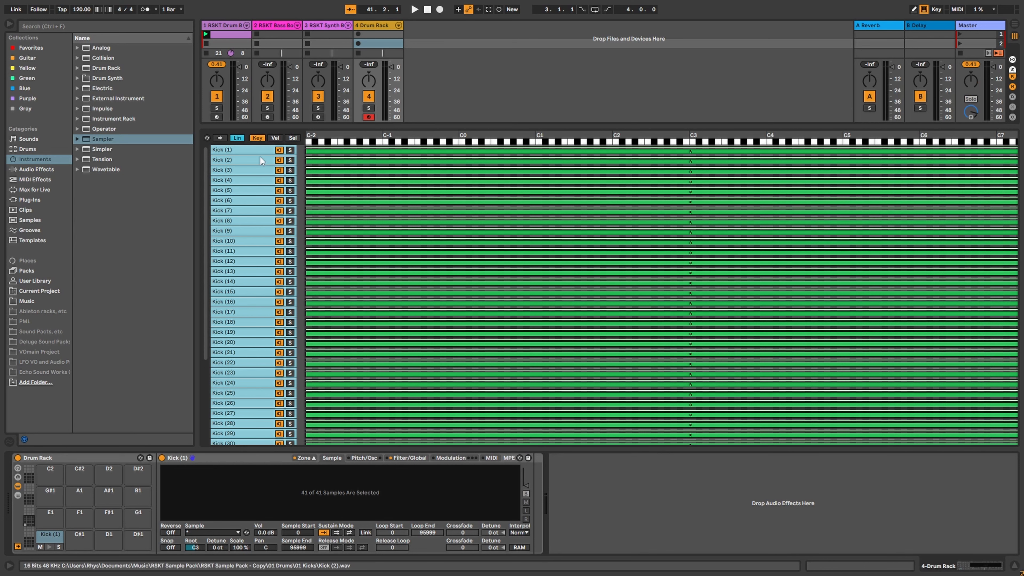
{"action": "left_click", "coordinate": [293, 138]}
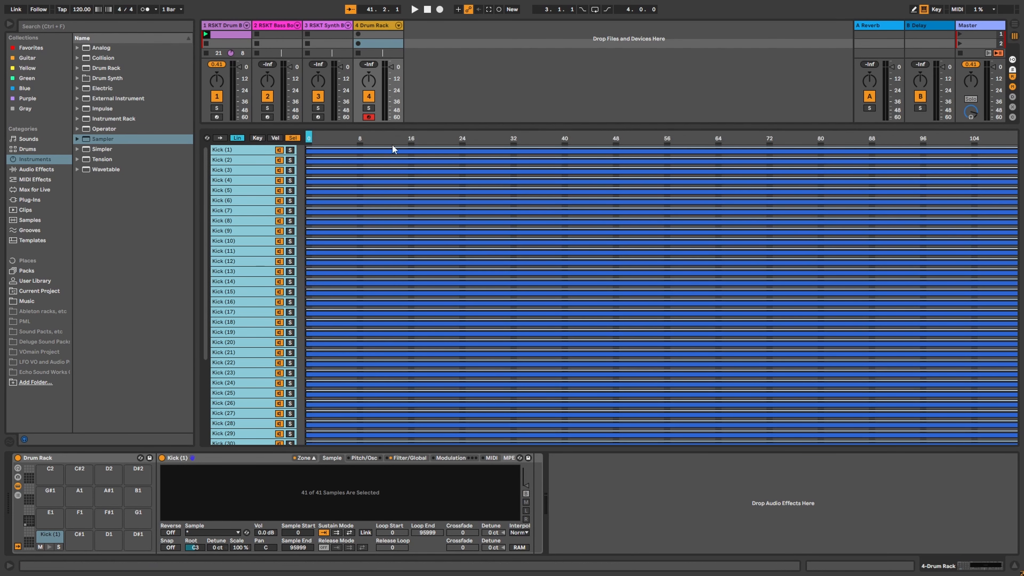
Step: Distribute the kick chains' select ranges equally and sweep the selector through them back to Kick (1)
{"action": "right_click", "coordinate": [335, 136]}
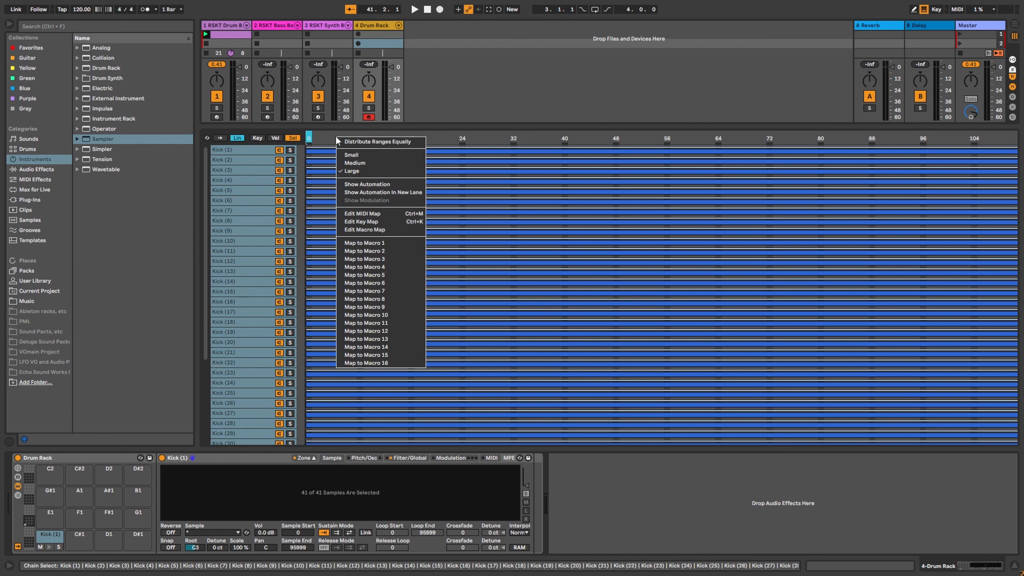
{"action": "left_click", "coordinate": [349, 142]}
{"action": "left_click_drag", "start_coordinate": [308, 137], "coordinate": [424, 137]}
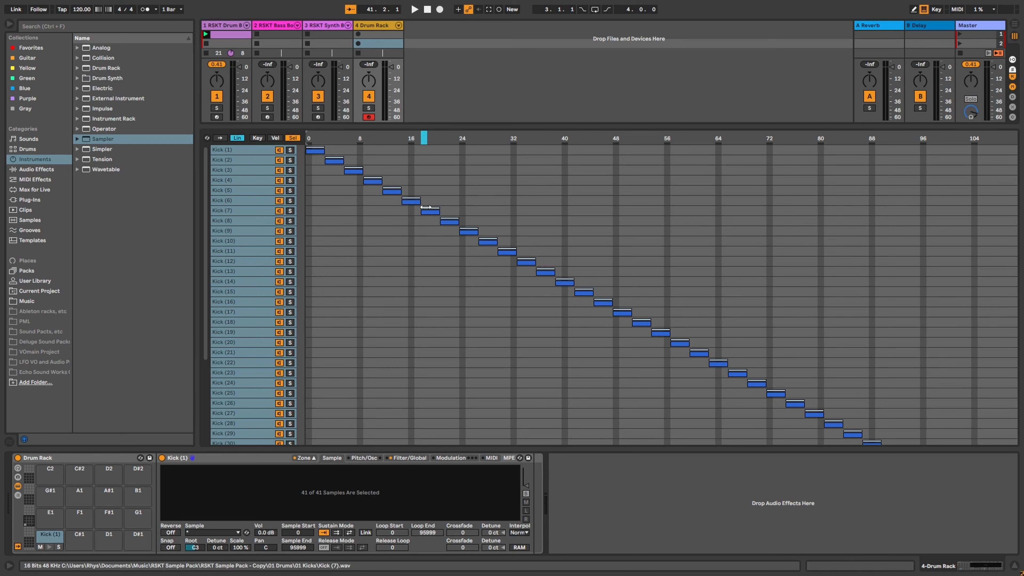
{"action": "left_click_drag", "start_coordinate": [424, 137], "coordinate": [309, 137]}
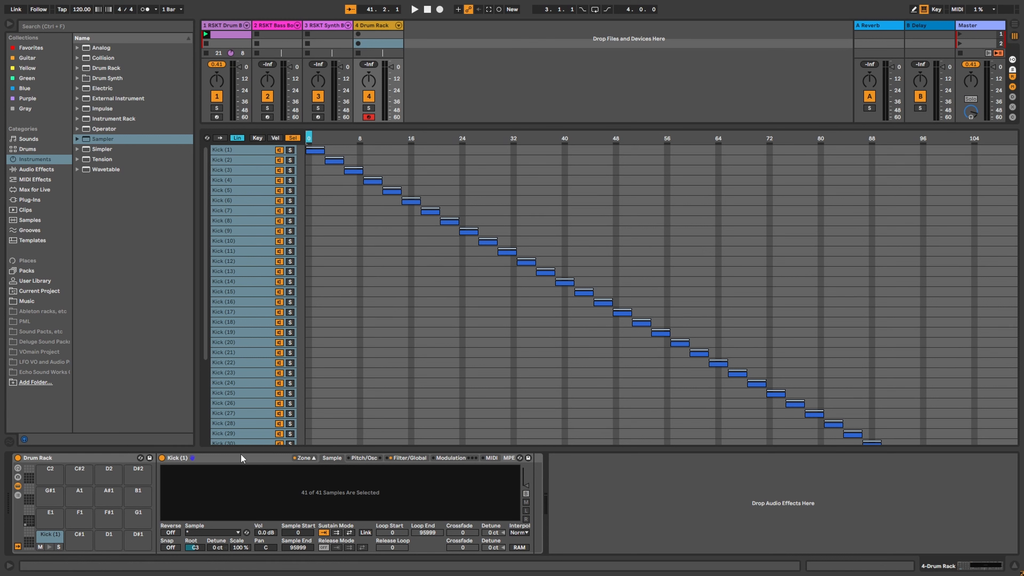
Step: Group the Sampler into an Instrument Rack with Ctrl+G and map the chain selector to Macro 1
{"action": "left_click", "coordinate": [222, 464]}
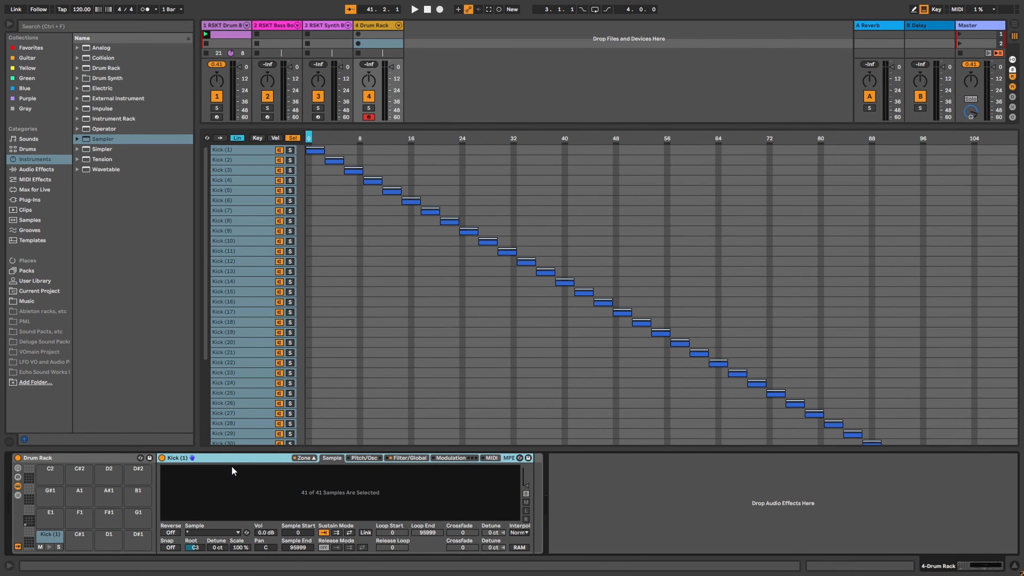
{"action": "key", "text": "ctrl+g"}
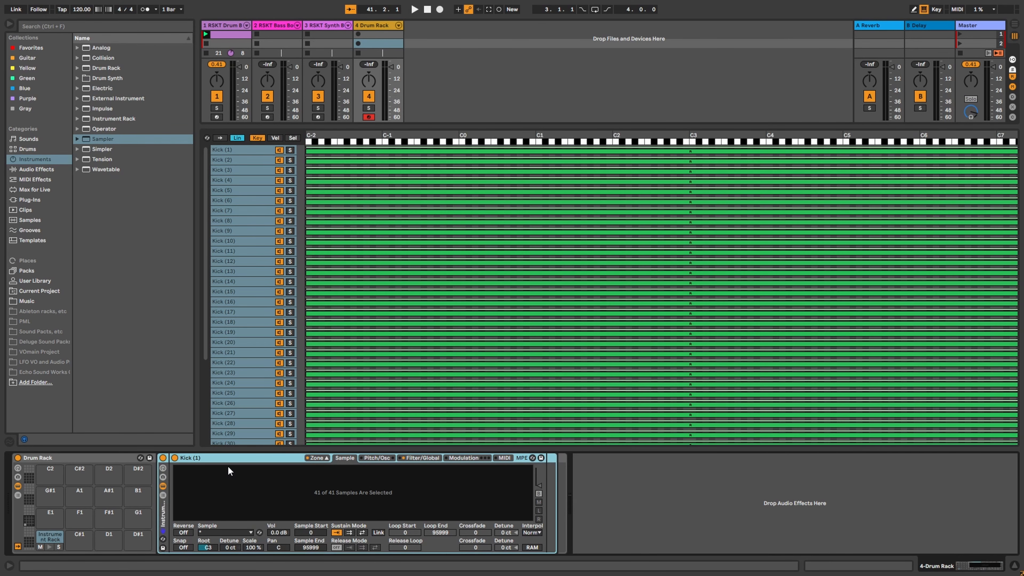
{"action": "left_click", "coordinate": [162, 469]}
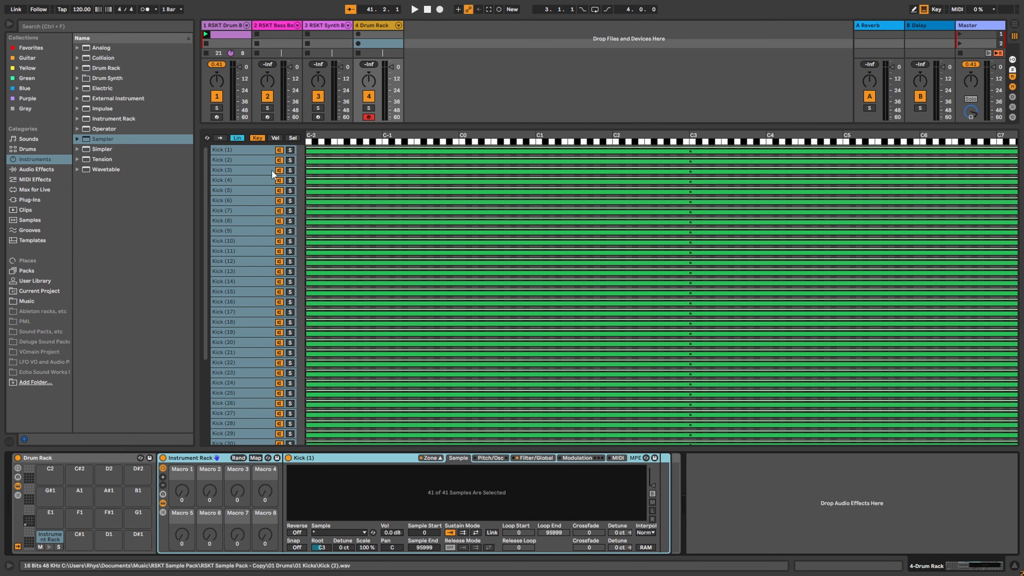
{"action": "left_click", "coordinate": [294, 138]}
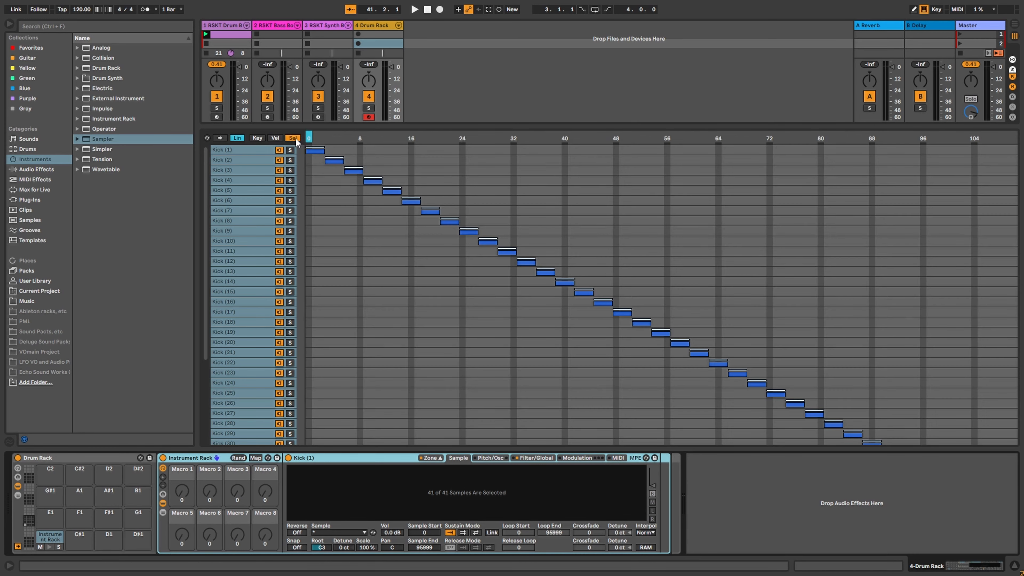
{"action": "right_click", "coordinate": [356, 140]}
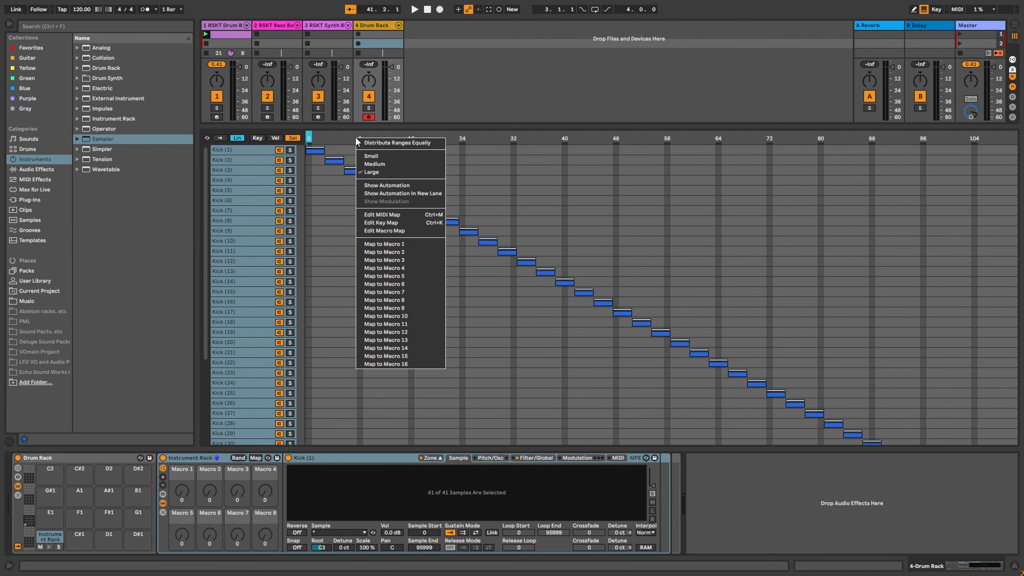
{"action": "left_click", "coordinate": [386, 251]}
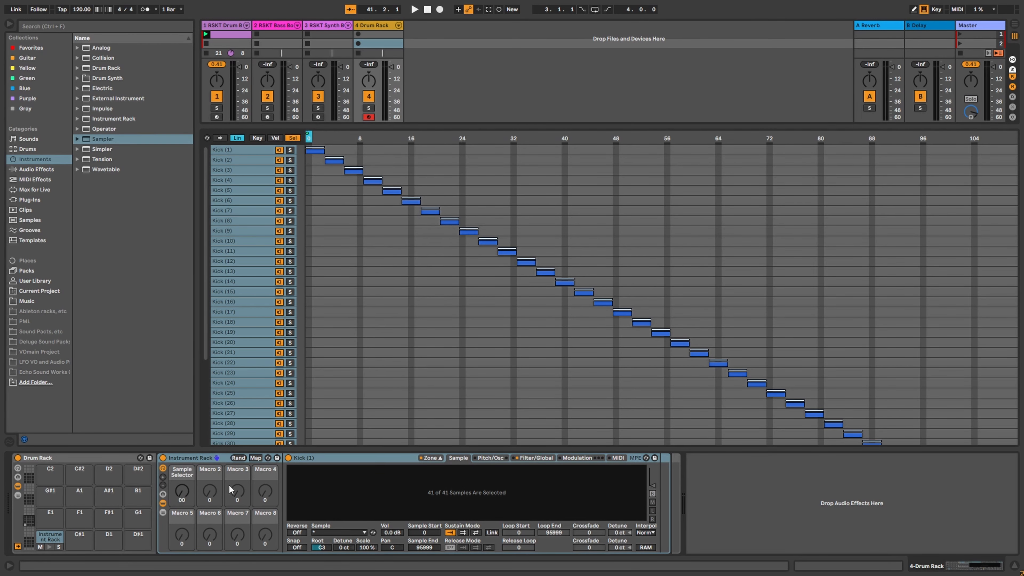
Step: Rename the Sample Selector macro to 'Kick Select'
{"action": "right_click", "coordinate": [188, 477]}
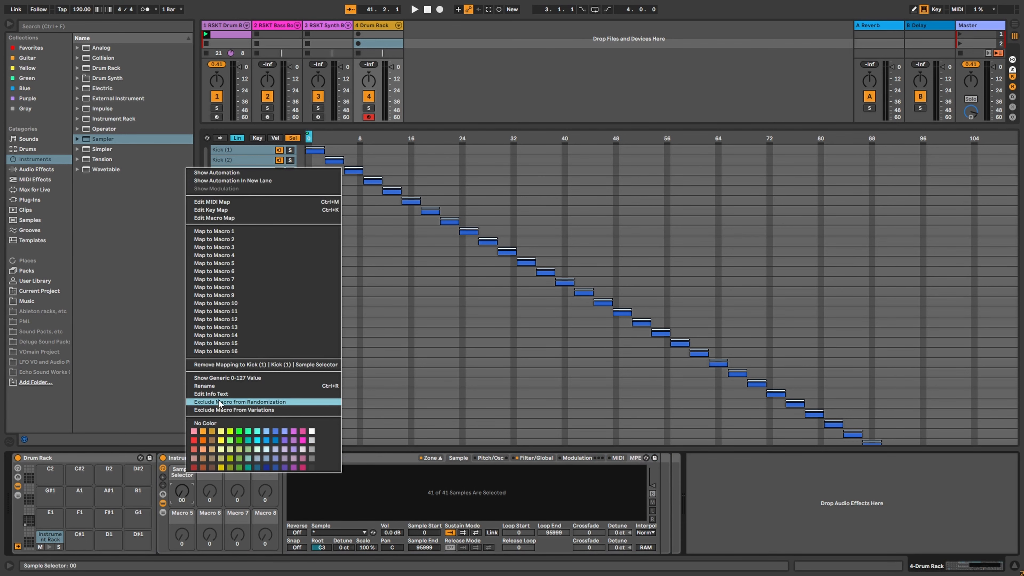
{"action": "left_click", "coordinate": [204, 386]}
{"action": "type", "text": "Ki"}
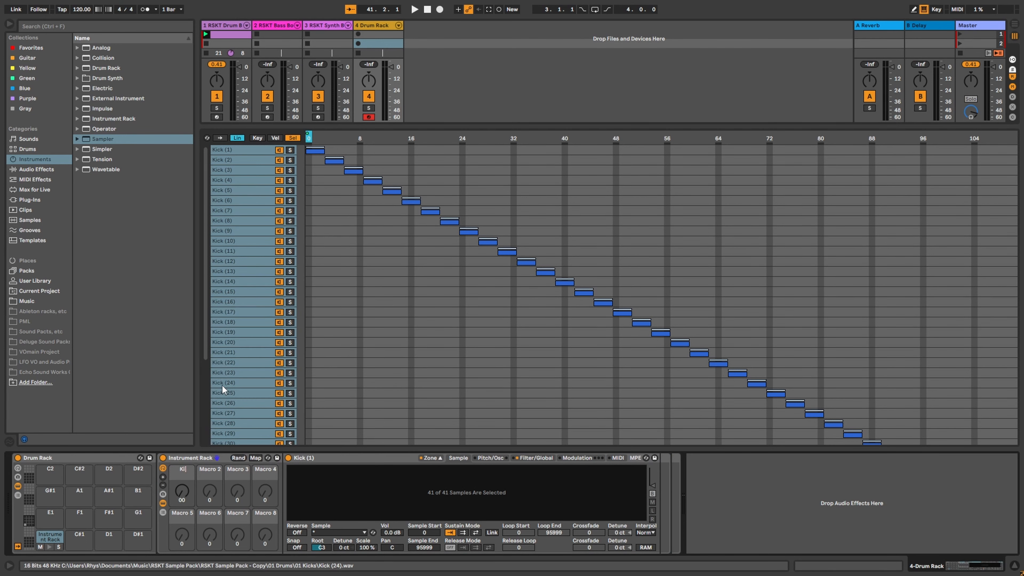
{"action": "type", "text": "ck Select"}
{"action": "key", "text": "Return"}
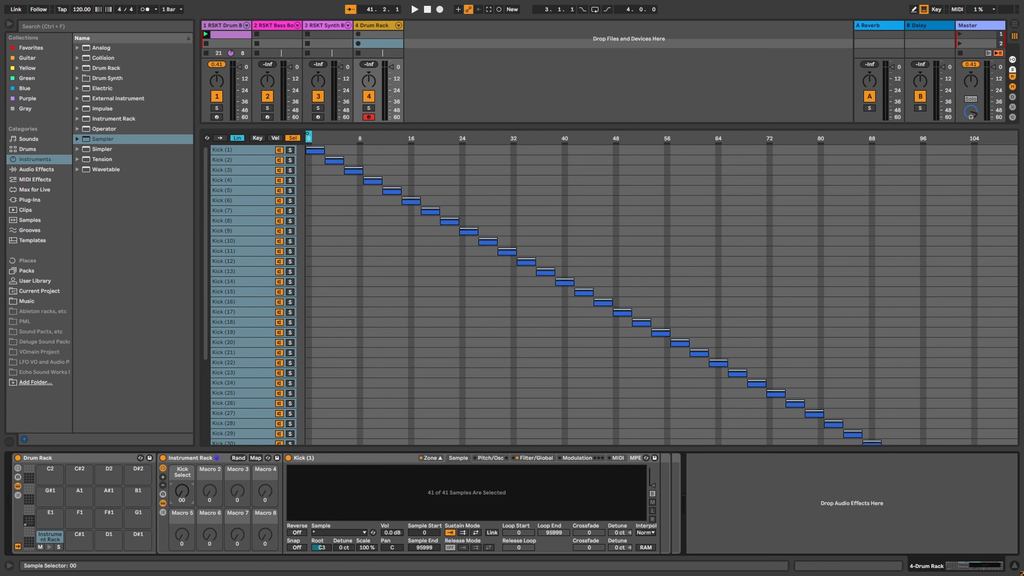
Step: Rename the C1 drum pad to 'Kick' and select the Instrument Rack
{"action": "right_click", "coordinate": [48, 541]}
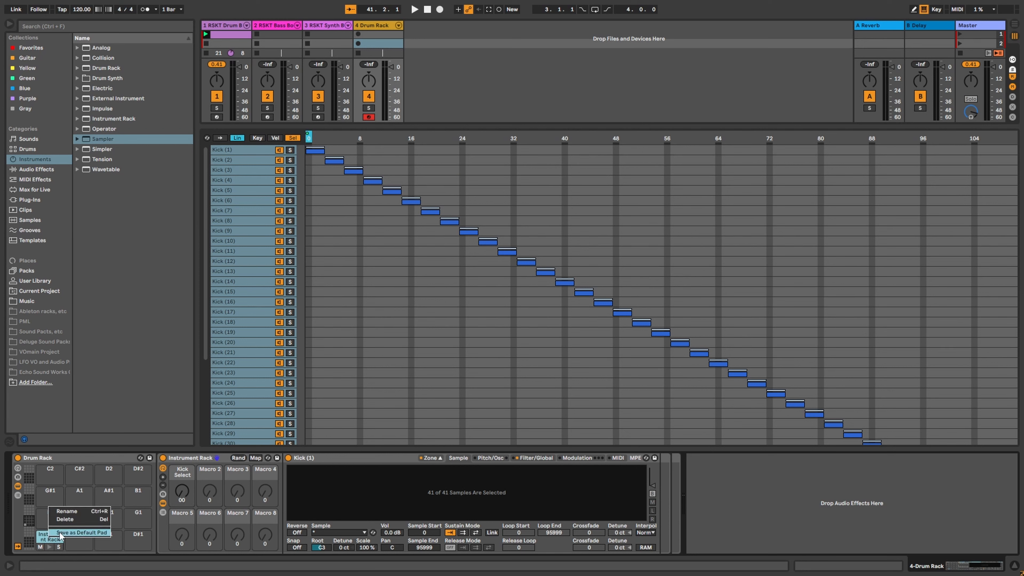
{"action": "left_click", "coordinate": [74, 518]}
{"action": "type", "text": "Kick"}
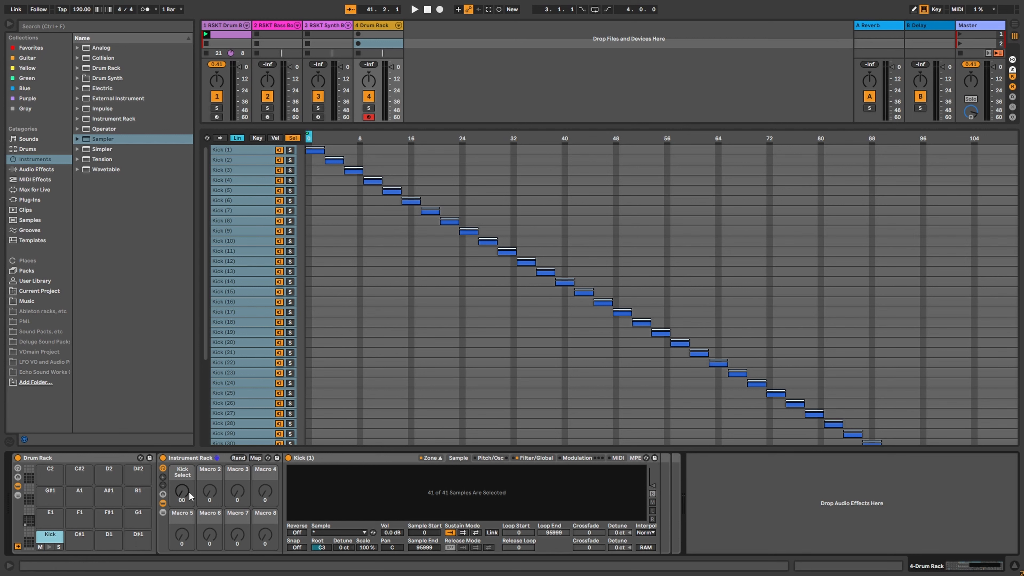
{"action": "left_click", "coordinate": [225, 534]}
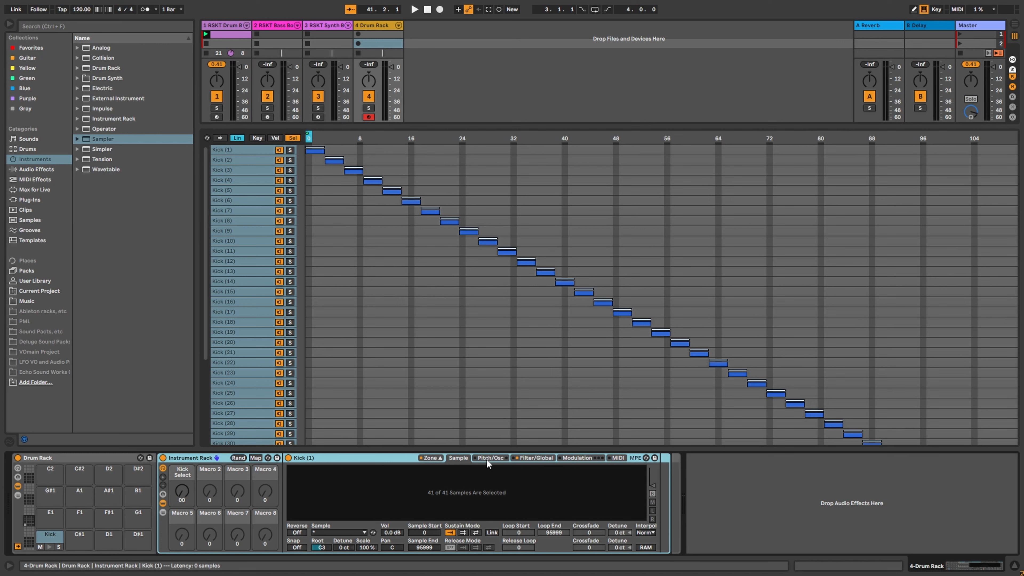
Step: Map the Sampler's Transpose, Pan and Volume to macros 2, 3 and 4
{"action": "left_click", "coordinate": [500, 462]}
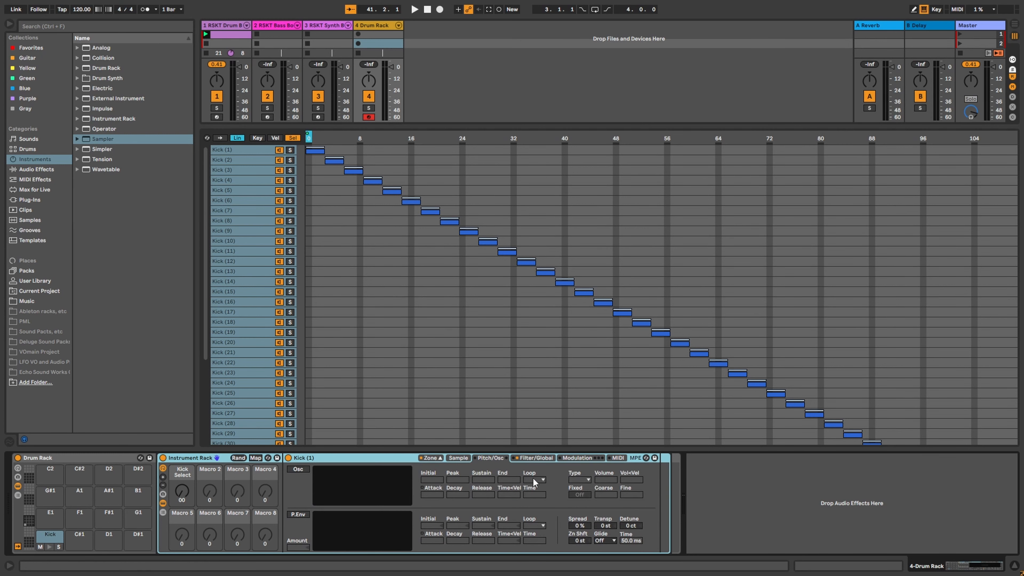
{"action": "right_click", "coordinate": [607, 529]}
{"action": "left_click", "coordinate": [634, 407]}
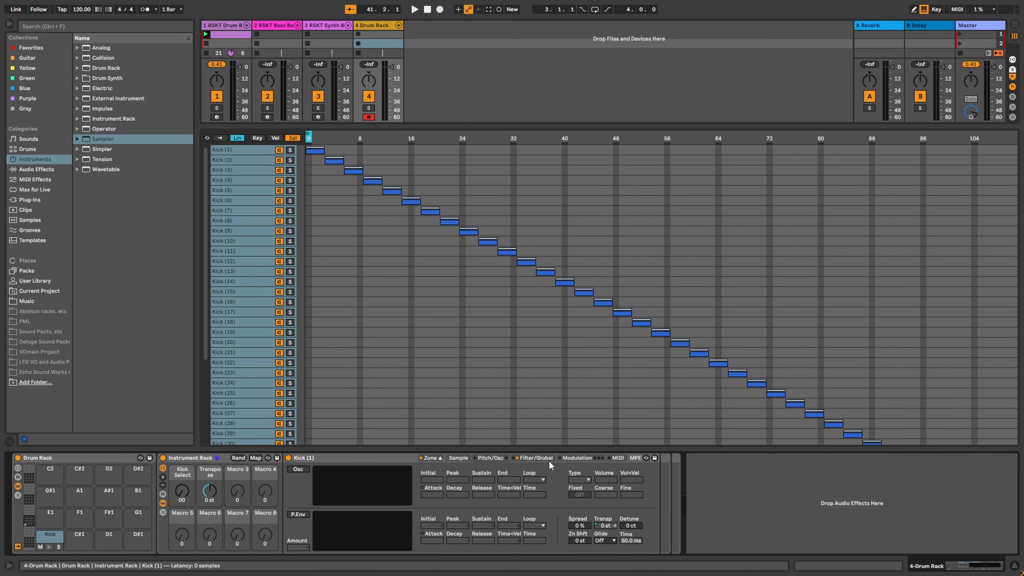
{"action": "left_click", "coordinate": [542, 459]}
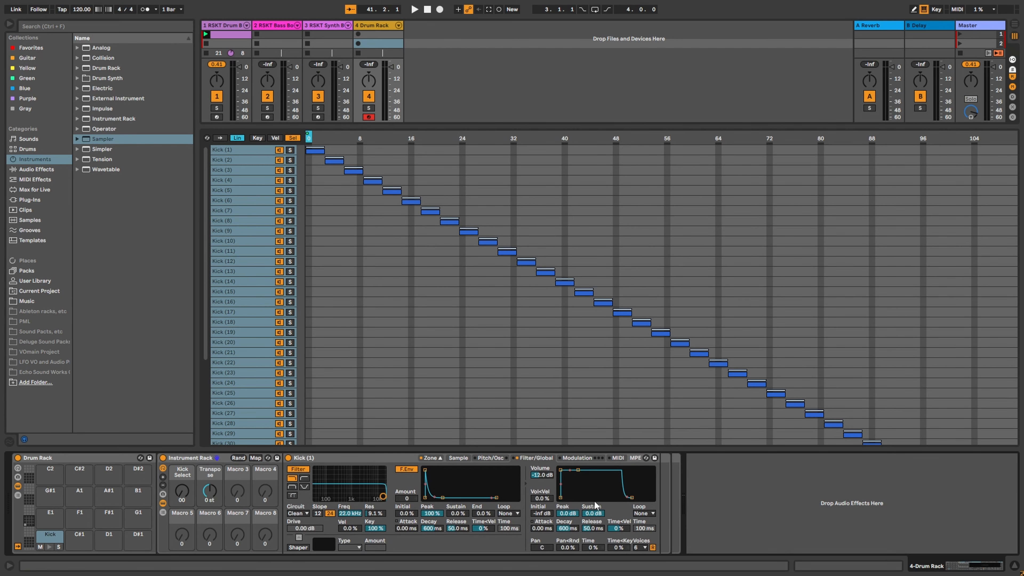
{"action": "right_click", "coordinate": [550, 549]}
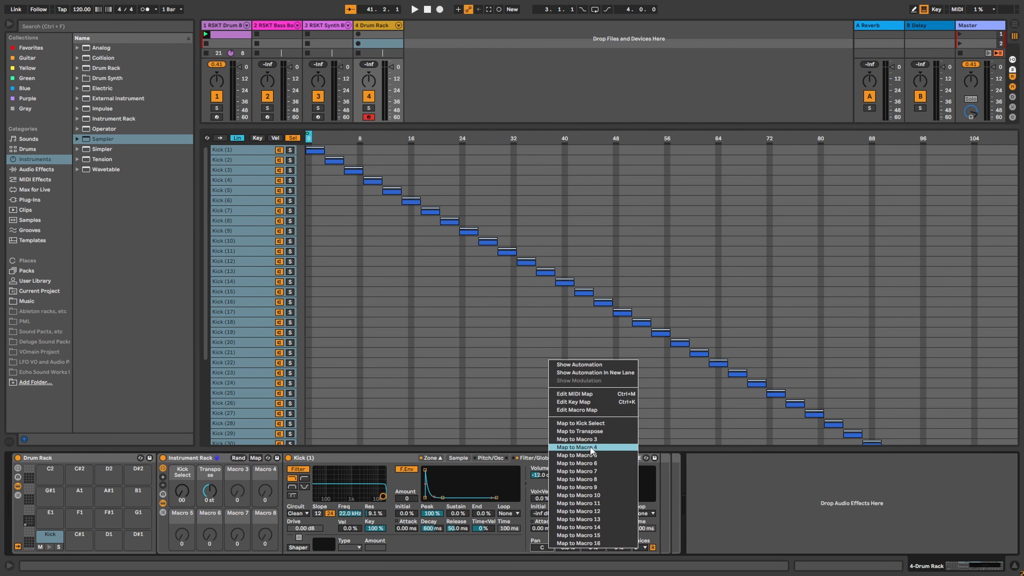
{"action": "left_click", "coordinate": [599, 445]}
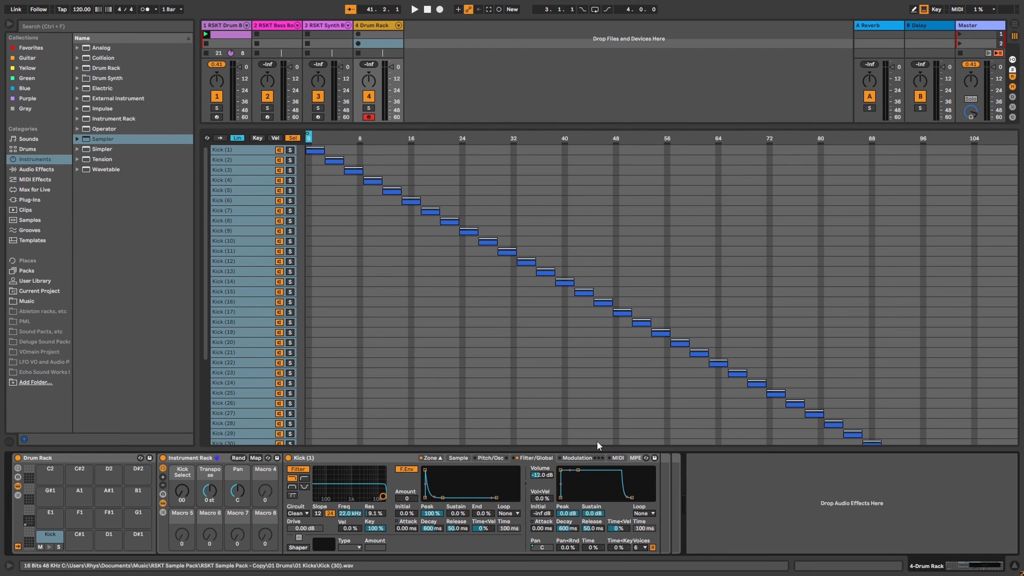
{"action": "right_click", "coordinate": [551, 476]}
{"action": "left_click", "coordinate": [611, 373]}
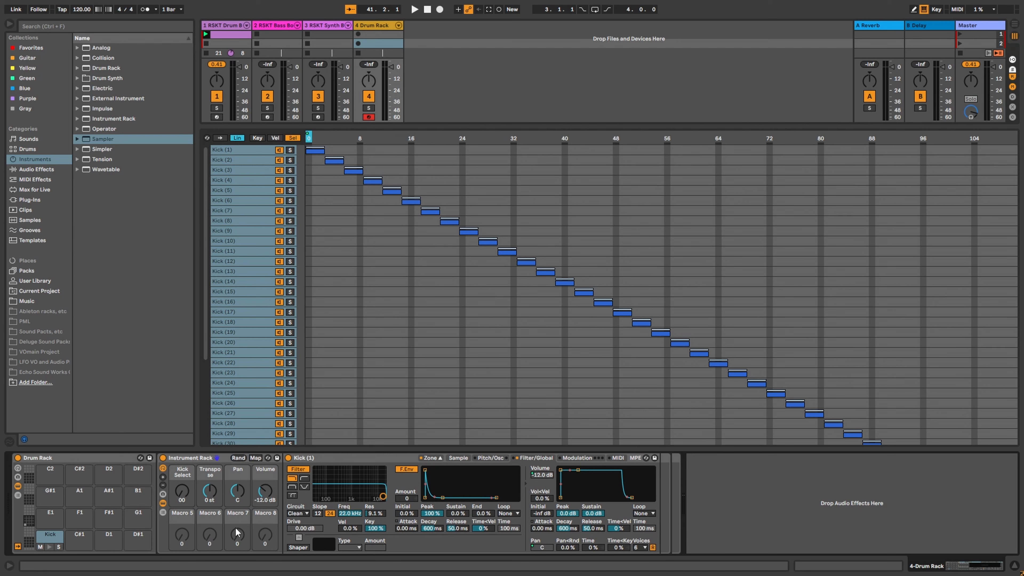
Step: Map the volume envelope's Attack, Decay, Sustain and Release to macros 5 through 8
{"action": "right_click", "coordinate": [543, 529]}
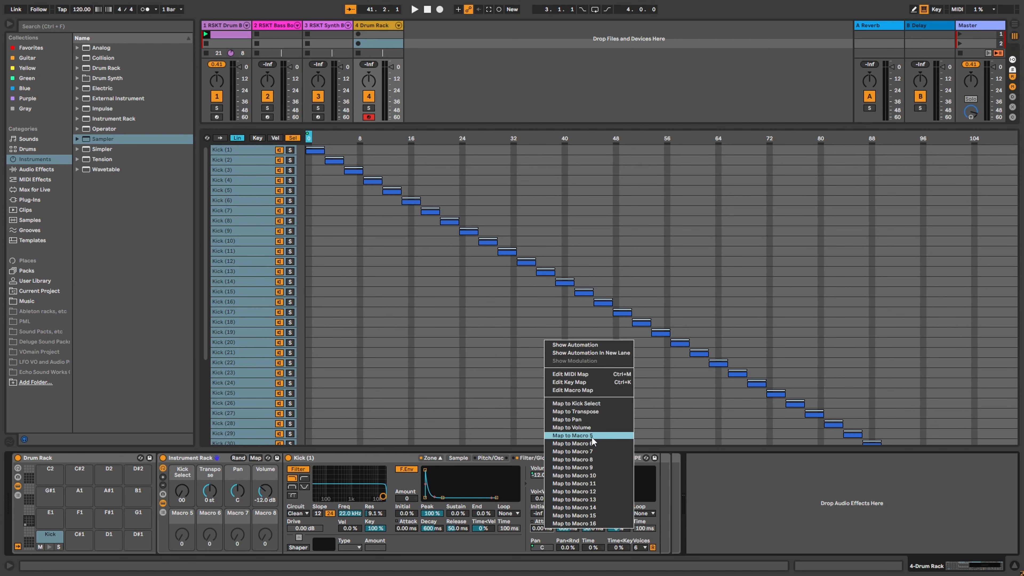
{"action": "left_click", "coordinate": [572, 436]}
{"action": "right_click", "coordinate": [572, 529]}
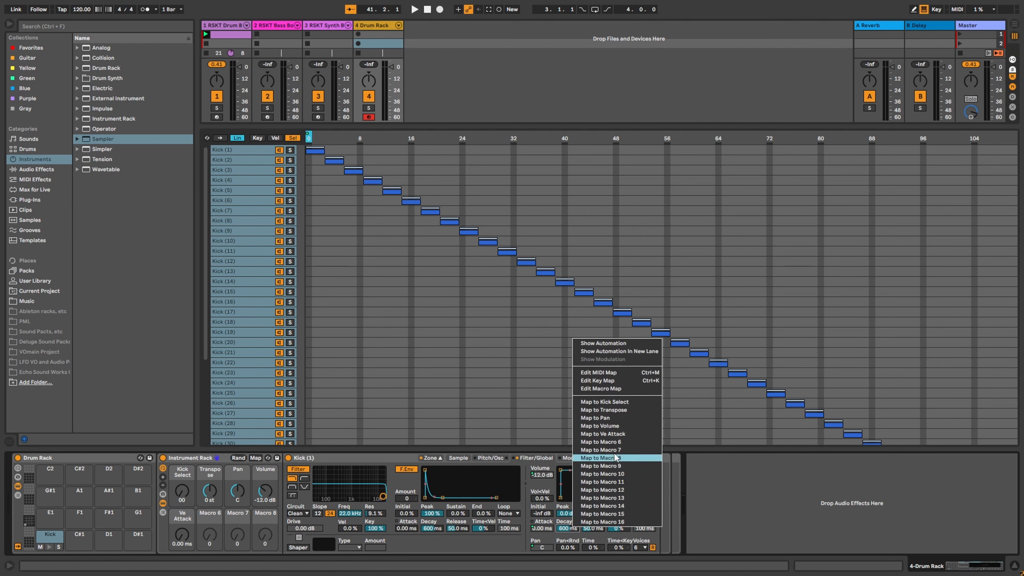
{"action": "left_click", "coordinate": [583, 443]}
{"action": "right_click", "coordinate": [602, 517]}
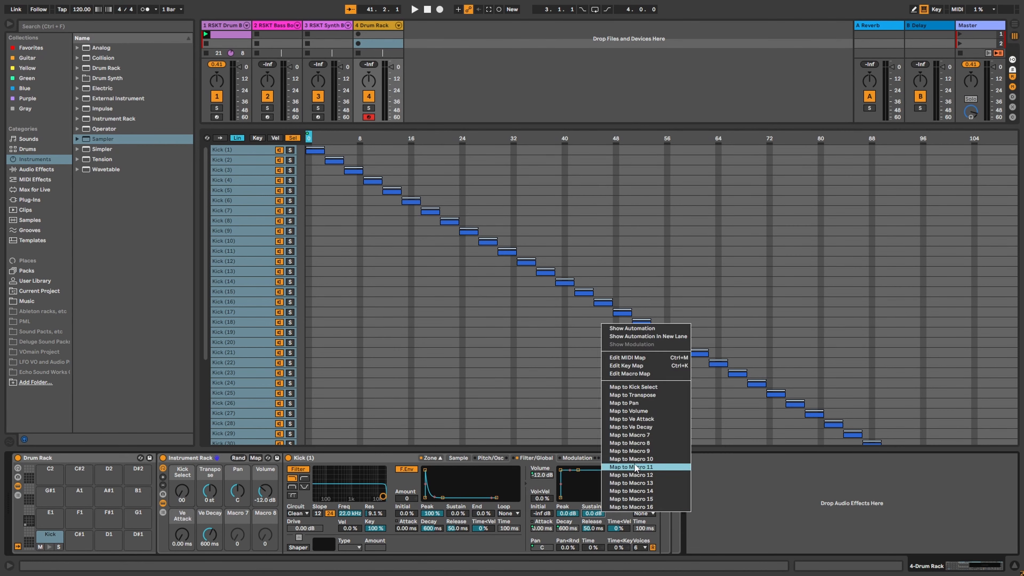
{"action": "left_click", "coordinate": [641, 437]}
{"action": "right_click", "coordinate": [605, 529]}
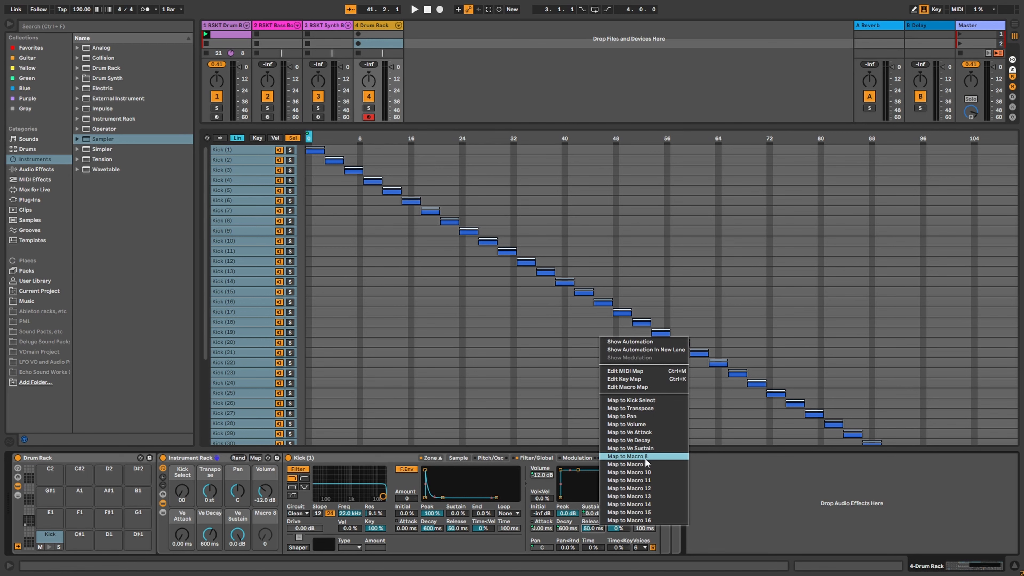
{"action": "left_click", "coordinate": [623, 456]}
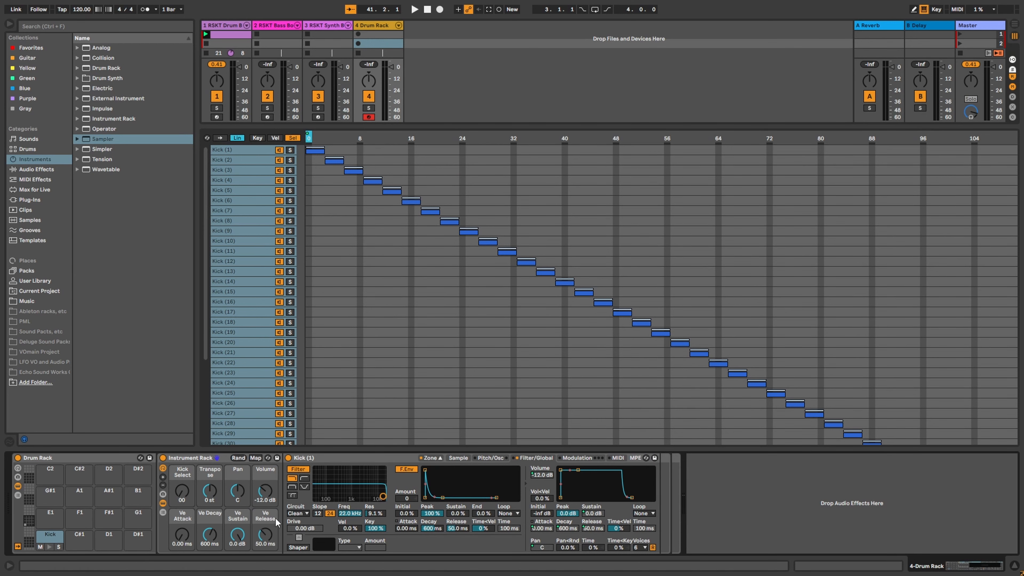
{"action": "right_click", "coordinate": [180, 522]}
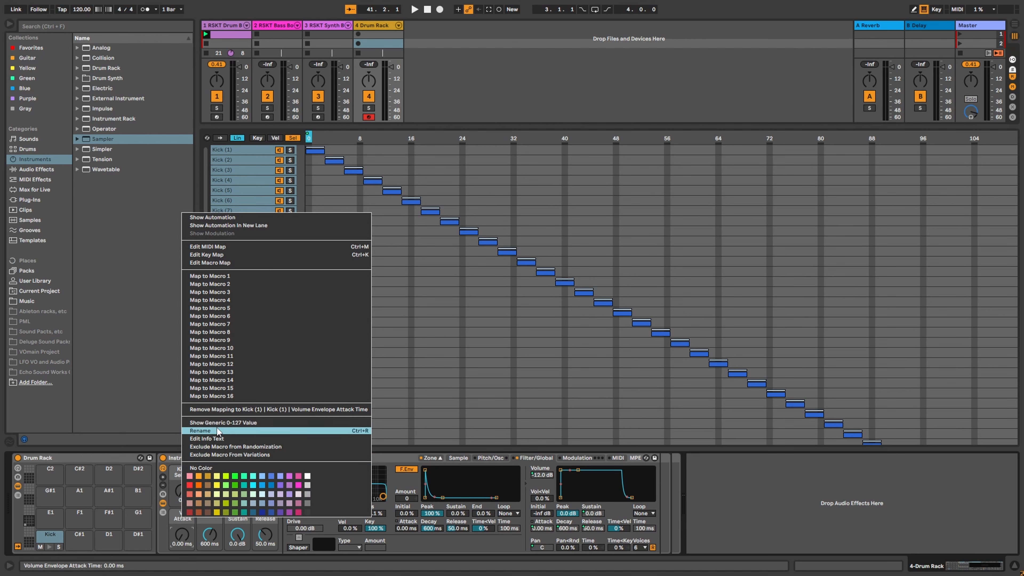
{"action": "left_click", "coordinate": [197, 523]}
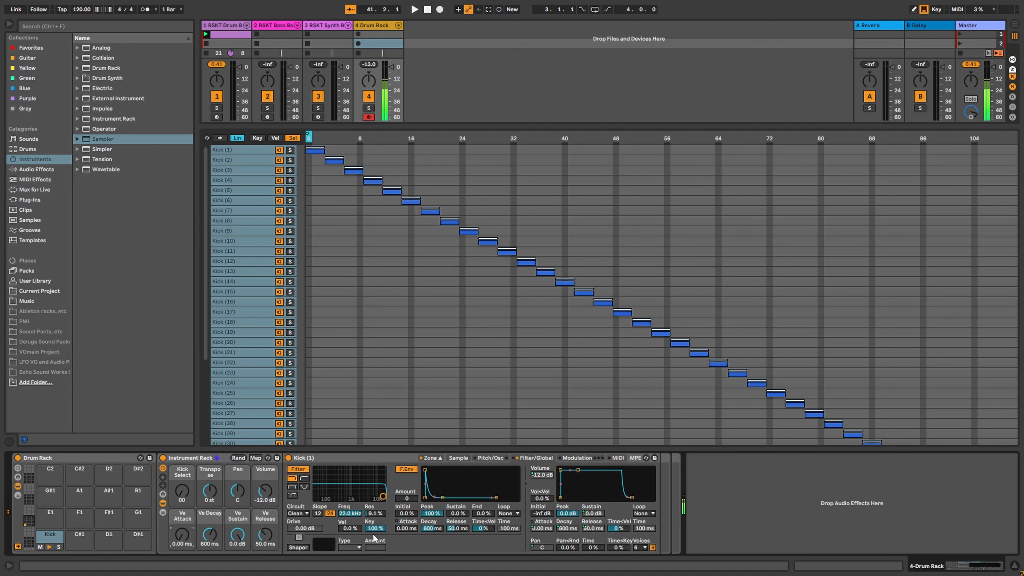
Step: Move Kick Select to a new kick, set Ve Release to 60.0 s, and adjust the Vol<Vel amount
{"action": "mouse_move", "coordinate": [180, 496]}
{"action": "left_mouse_down"}
{"action": "mouse_move", "coordinate": [181, 473]}
{"action": "mouse_move", "coordinate": [183, 495]}
{"action": "left_mouse_up"}
{"action": "left_click_drag", "start_coordinate": [269, 539], "coordinate": [269, 500]}
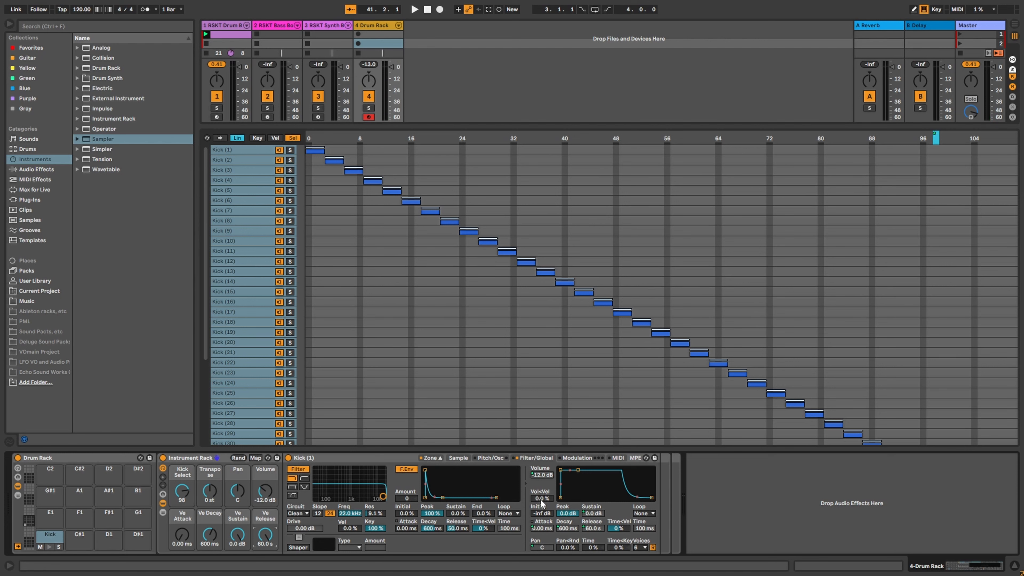
{"action": "left_click_drag", "start_coordinate": [542, 500], "coordinate": [541, 444]}
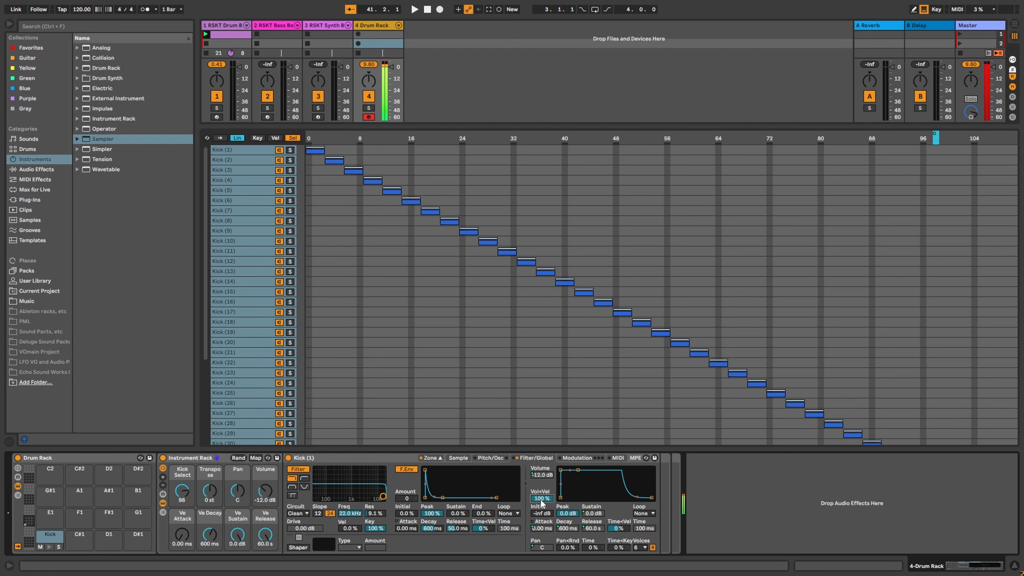
{"action": "key", "text": "ctrl+z"}
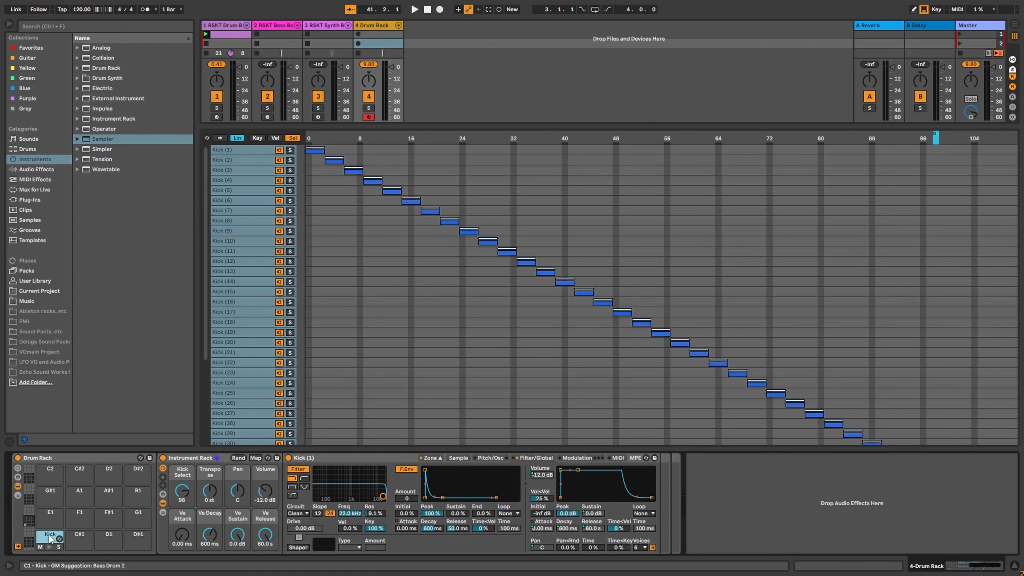
Step: Copy the Kick pad onto C#1 and delete all of its copied kick chains
{"action": "left_click_drag", "start_coordinate": [55, 540], "coordinate": [81, 540]}
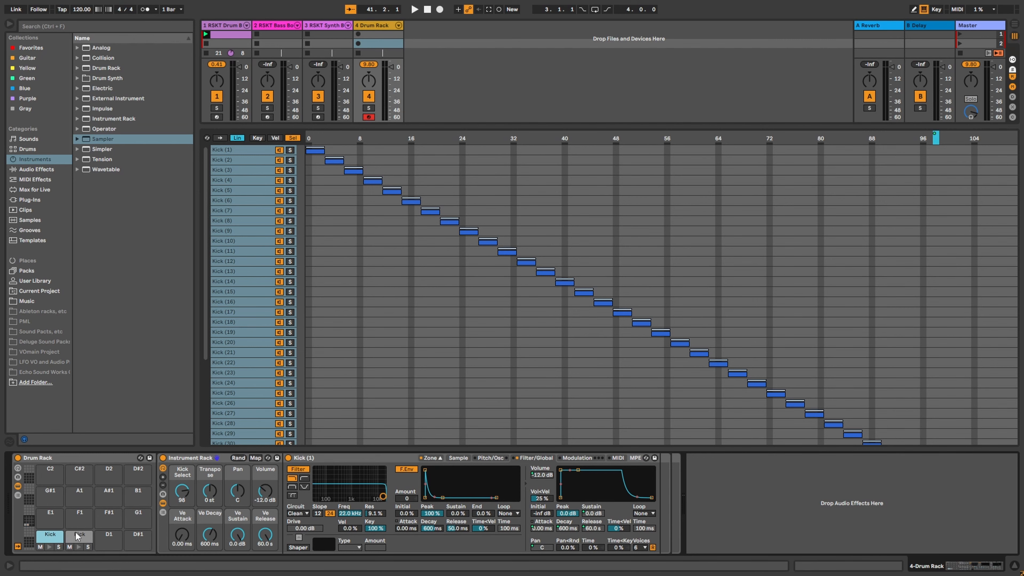
{"action": "left_click", "coordinate": [81, 539]}
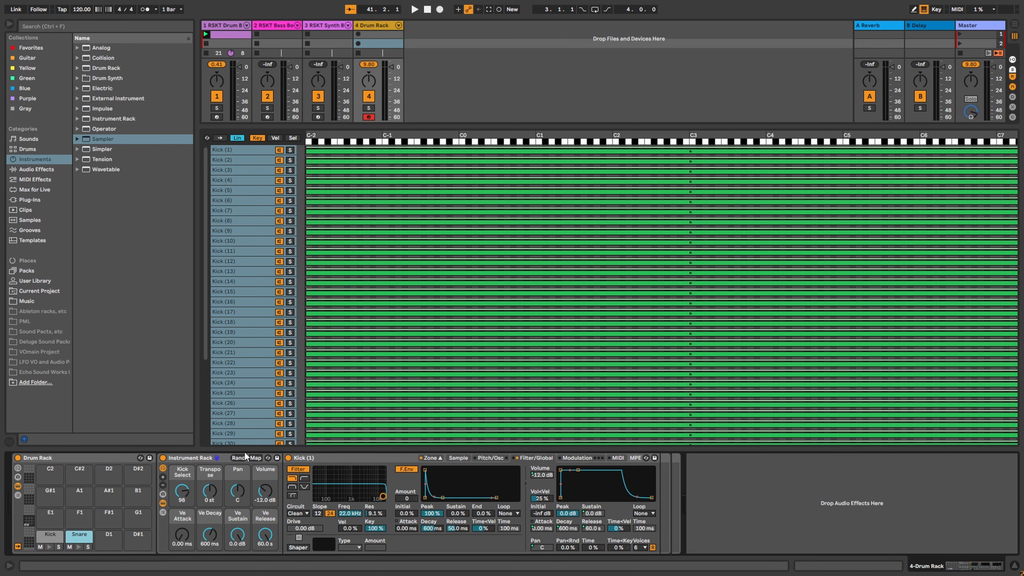
{"action": "left_click", "coordinate": [240, 181]}
{"action": "key", "text": "ctrl+a"}
{"action": "key", "text": "Delete"}
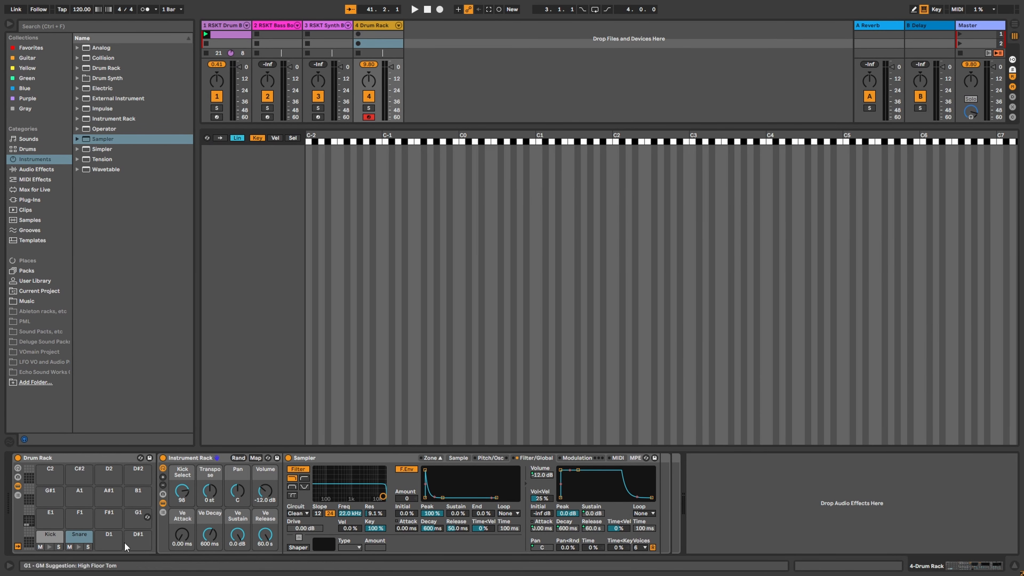
{"action": "left_click", "coordinate": [89, 568]}
Step: Select all 41 snare WAVs in 01 Drums > 02 Snares and drop them onto the Snare pad as chains
{"action": "left_click", "coordinate": [784, 122]}
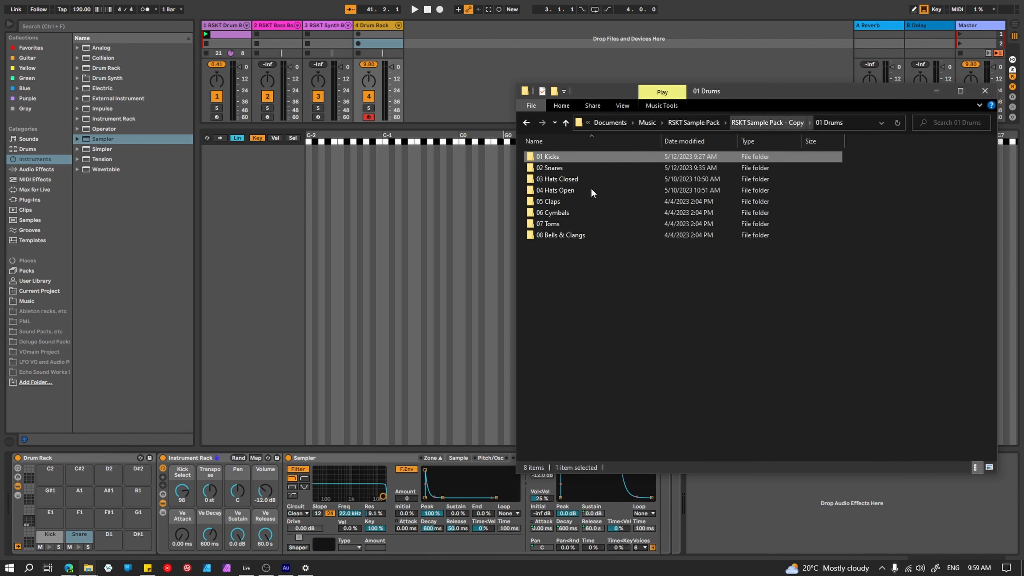
{"action": "double_click", "coordinate": [564, 176]}
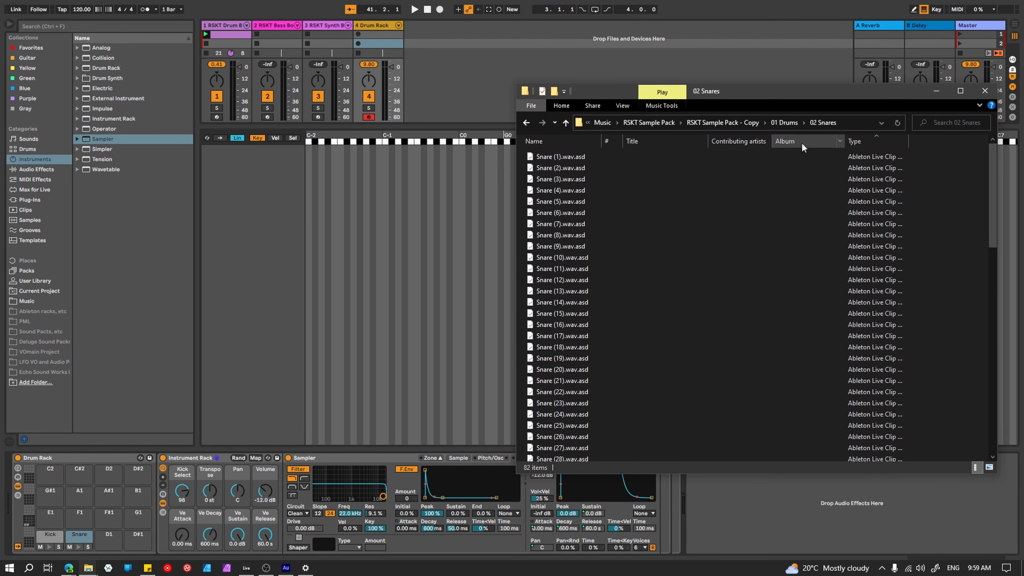
{"action": "scroll", "coordinate": [564, 330], "scroll_direction": "down", "scroll_amount": 14}
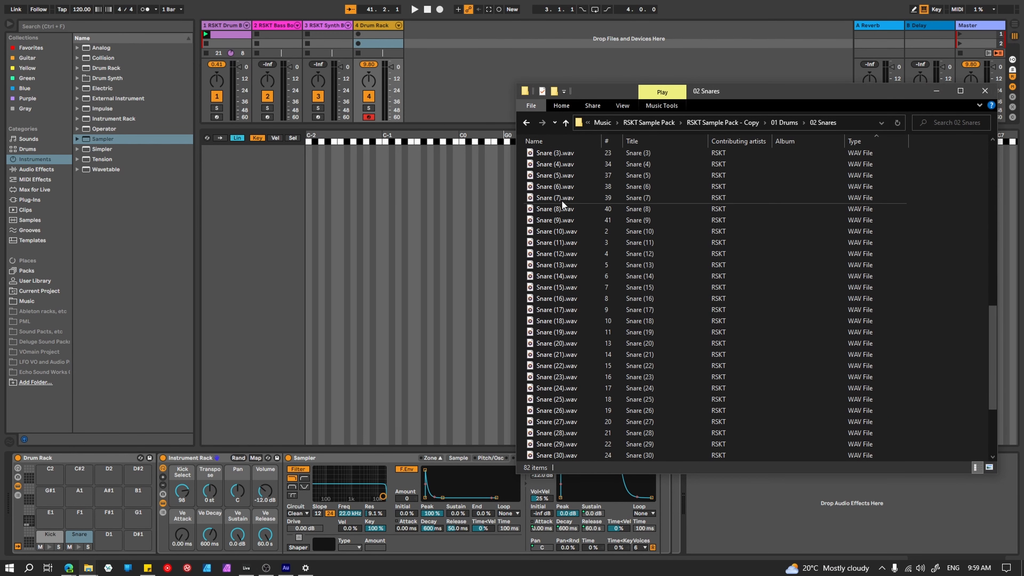
{"action": "left_click", "coordinate": [568, 211]}
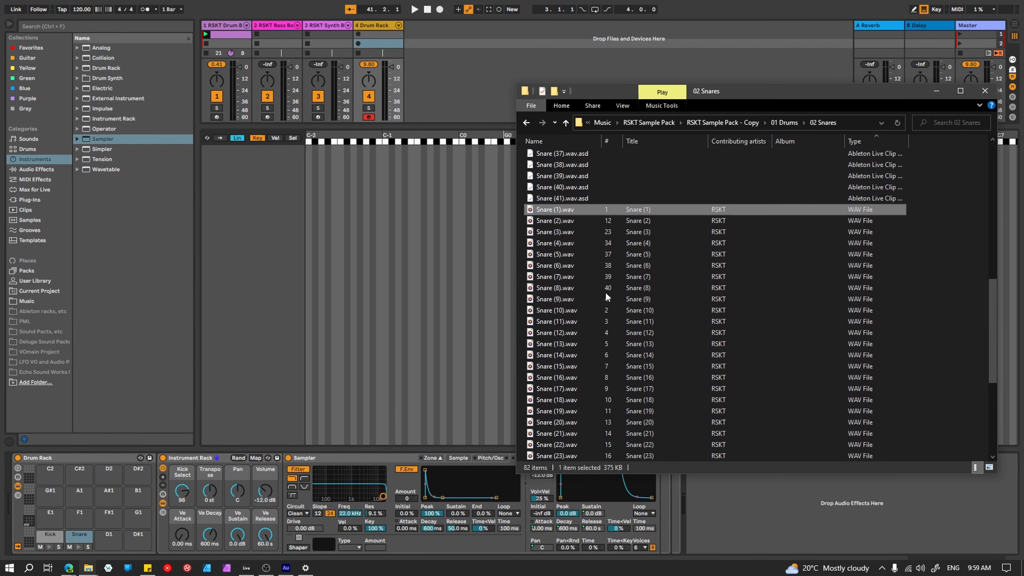
{"action": "scroll", "coordinate": [576, 307], "scroll_direction": "down", "scroll_amount": 4}
{"action": "left_click", "coordinate": [569, 447], "text": "shift"}
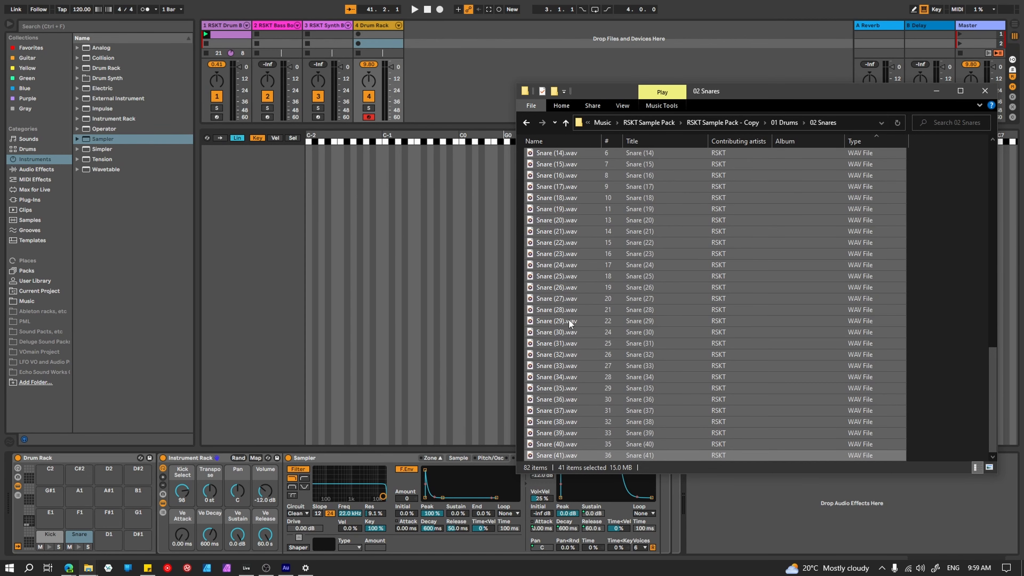
{"action": "scroll", "coordinate": [569, 320], "scroll_direction": "up", "scroll_amount": 8}
{"action": "left_click_drag", "start_coordinate": [271, 258], "coordinate": [268, 257]}
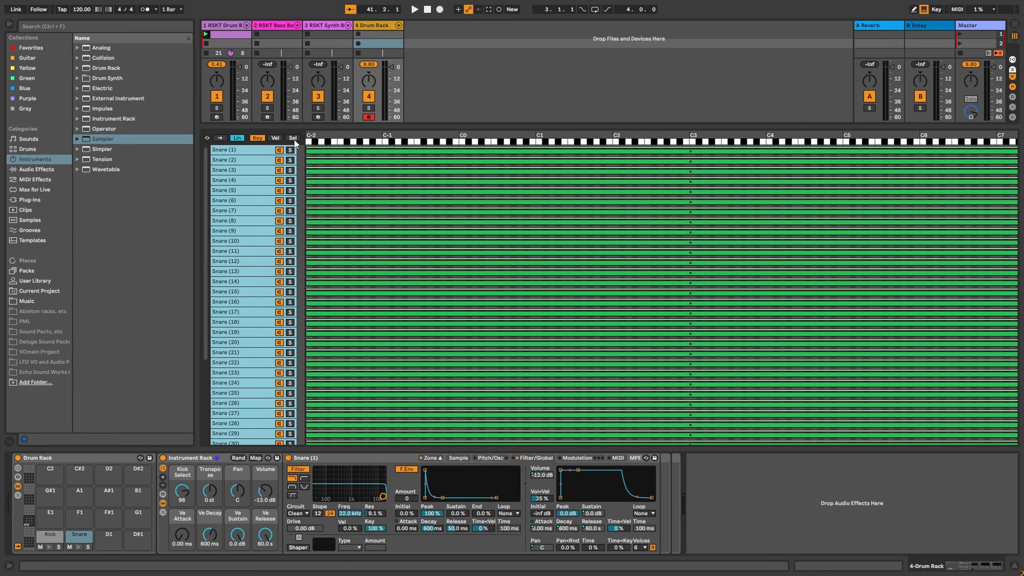
Step: Distribute the snare chains' selector ranges equally across the chain selector
{"action": "left_click", "coordinate": [293, 138]}
{"action": "right_click", "coordinate": [337, 147]}
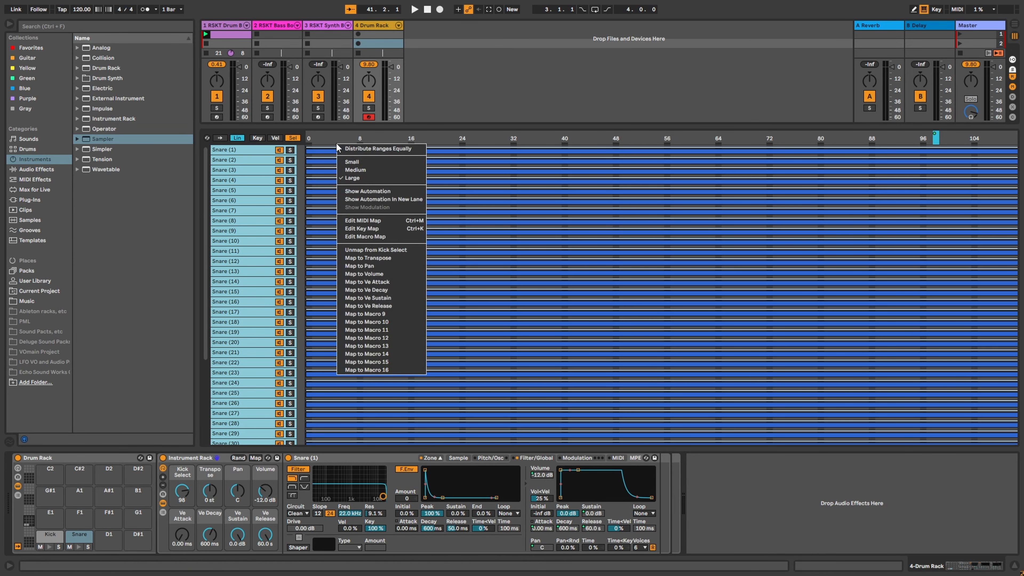
{"action": "left_click", "coordinate": [347, 149]}
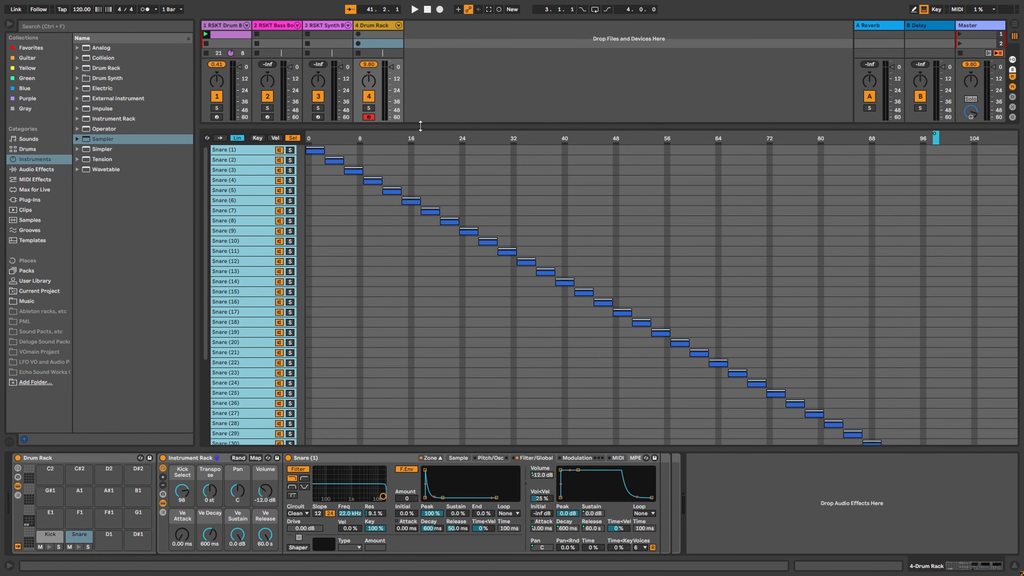
Step: Turn the selector macro to 08, rename Kick Select to 'Snare Select', and return to RSKT Drum Box
{"action": "left_click_drag", "start_coordinate": [182, 494], "coordinate": [182, 534]}
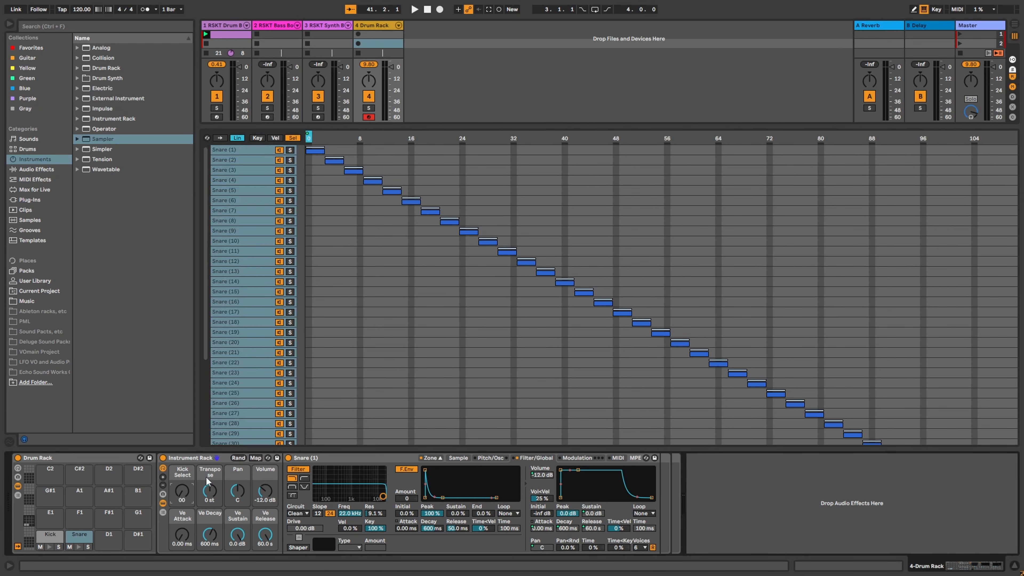
{"action": "right_click", "coordinate": [182, 478]}
{"action": "left_click", "coordinate": [216, 382]}
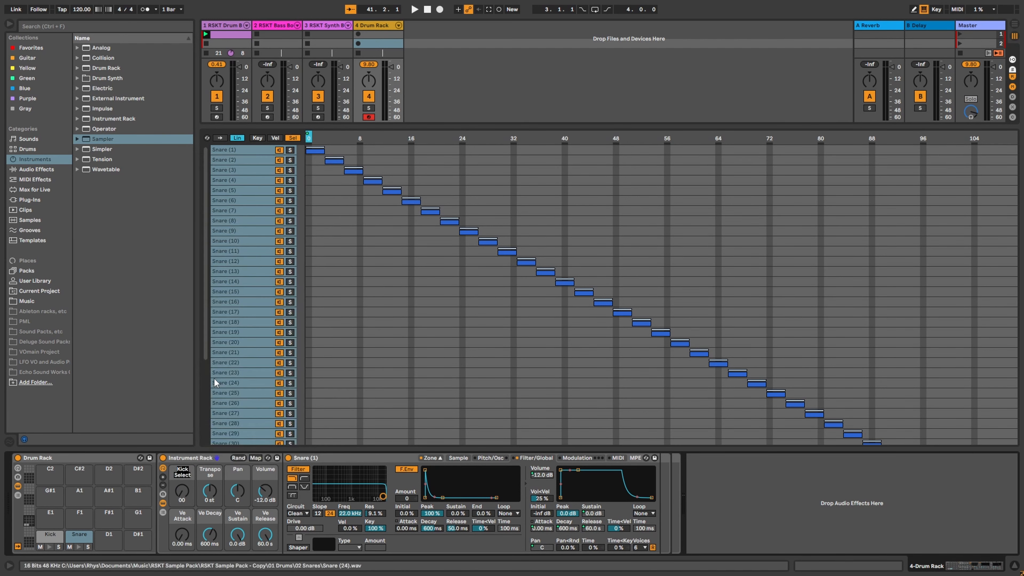
{"action": "type", "text": "Snare Sele"}
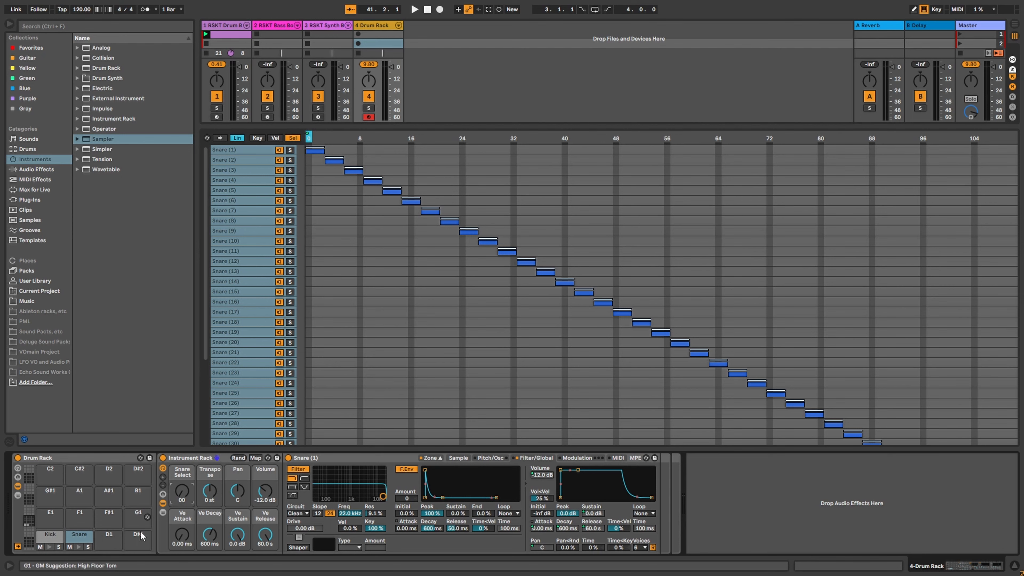
{"action": "left_click", "coordinate": [237, 33]}
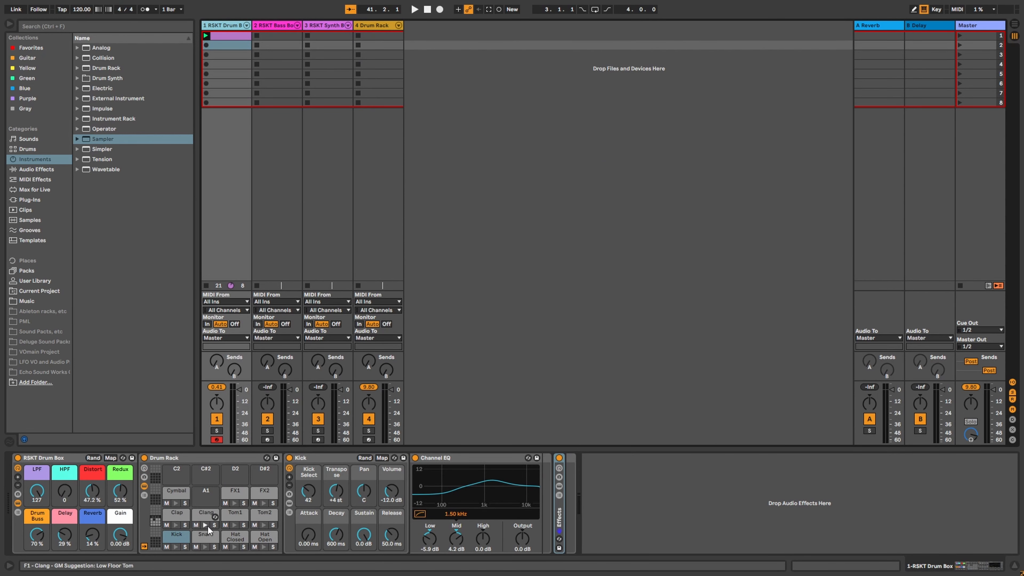
Step: Audition the tom and Clang pads, set the Delay macro to 0 % and the Clang selector to 34
{"action": "left_click", "coordinate": [235, 526]}
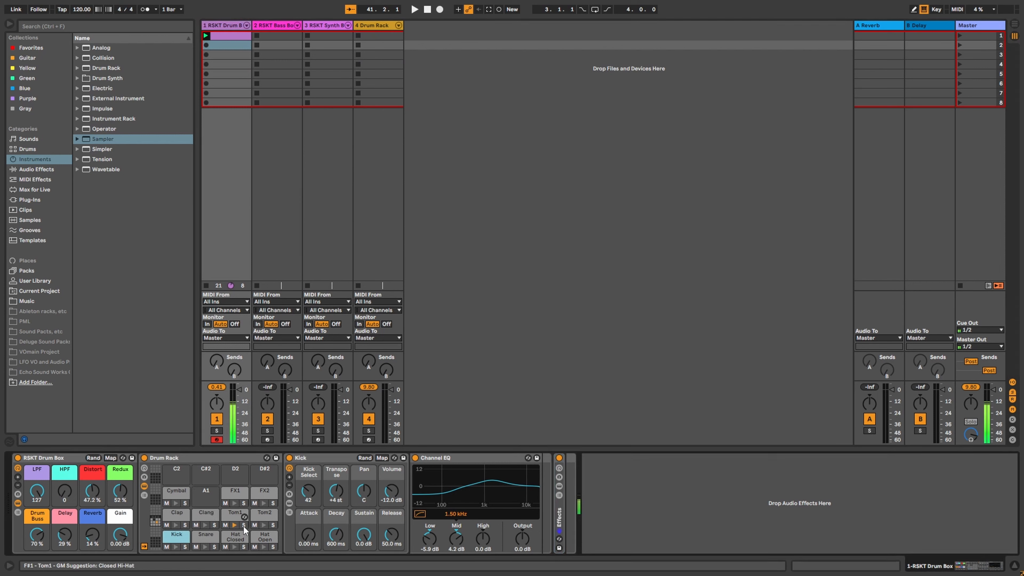
{"action": "left_click", "coordinate": [265, 527]}
{"action": "left_click", "coordinate": [214, 525]}
{"action": "left_click", "coordinate": [205, 525]}
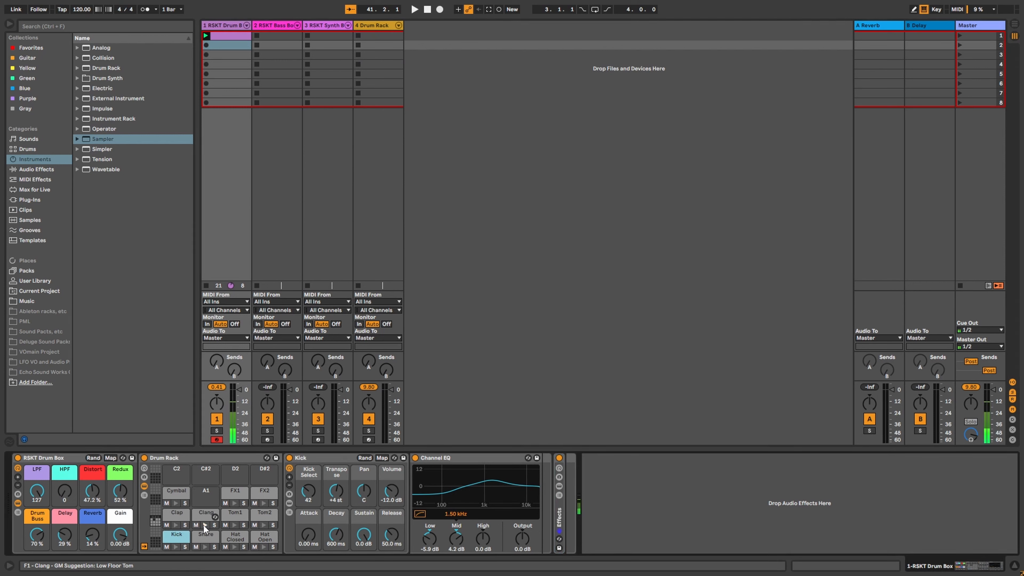
{"action": "left_click", "coordinate": [213, 525]}
{"action": "left_click", "coordinate": [206, 513]}
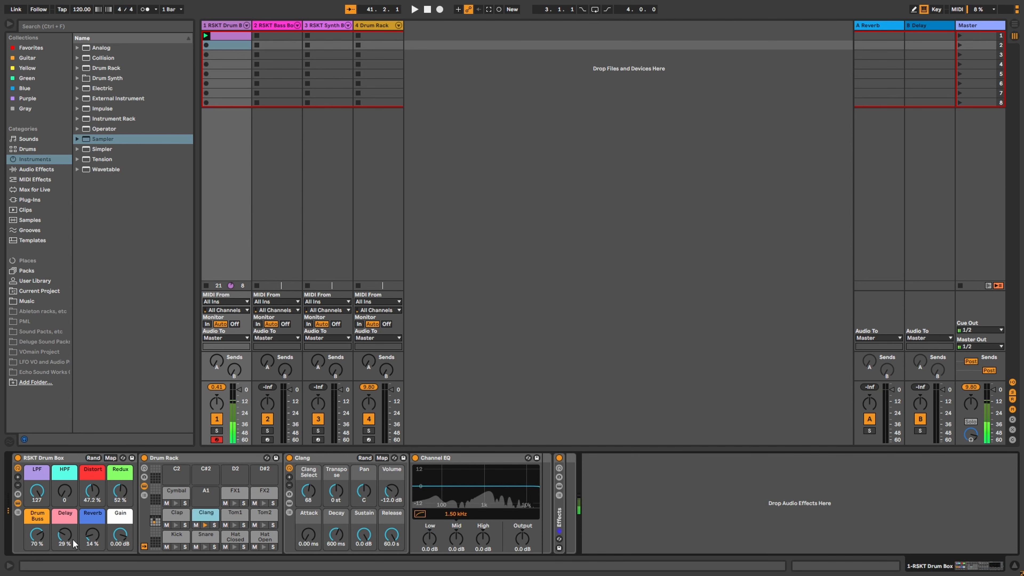
{"action": "left_click_drag", "start_coordinate": [66, 536], "coordinate": [65, 563]}
{"action": "mouse_move", "coordinate": [308, 492]}
{"action": "left_mouse_down"}
{"action": "mouse_move", "coordinate": [308, 514]}
{"action": "mouse_move", "coordinate": [308, 488]}
{"action": "left_mouse_up"}
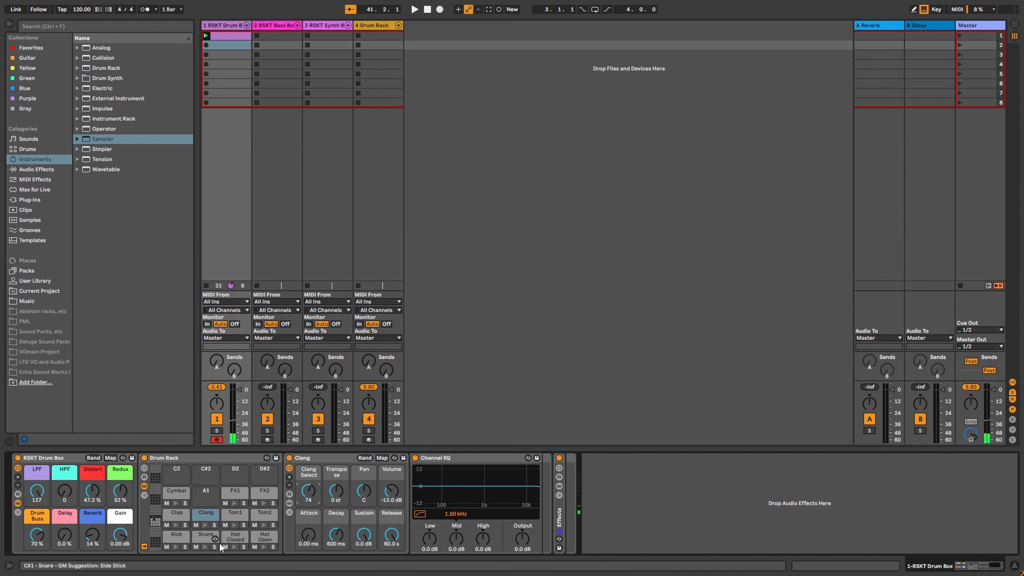
Step: Set FX1's release to 60.0 s and FX1 Select to 127, then adjust the FX2 pad
{"action": "left_click", "coordinate": [235, 496]}
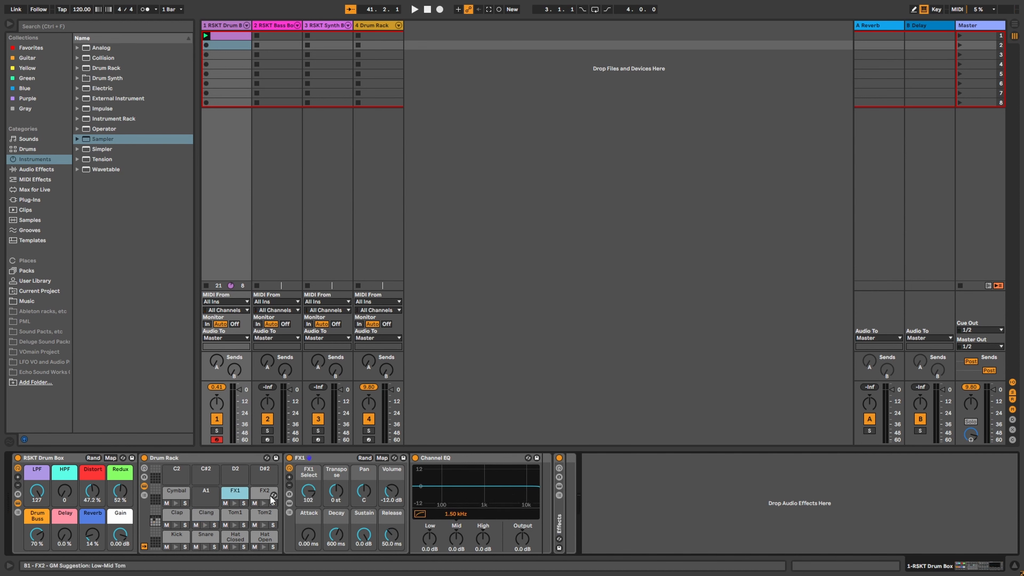
{"action": "left_click_drag", "start_coordinate": [391, 537], "coordinate": [392, 499]}
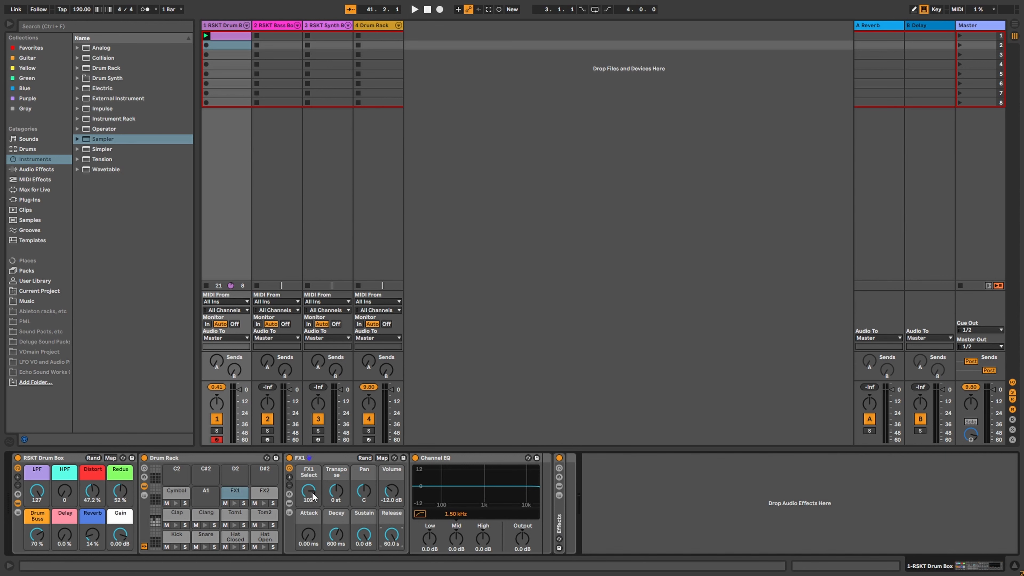
{"action": "left_click_drag", "start_coordinate": [309, 492], "coordinate": [309, 479]}
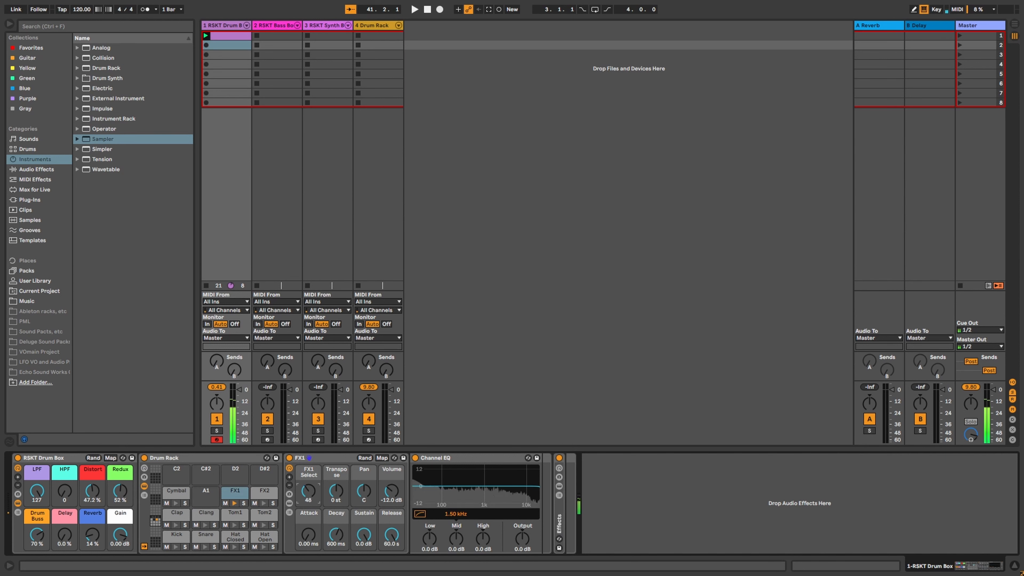
{"action": "left_click", "coordinate": [273, 495]}
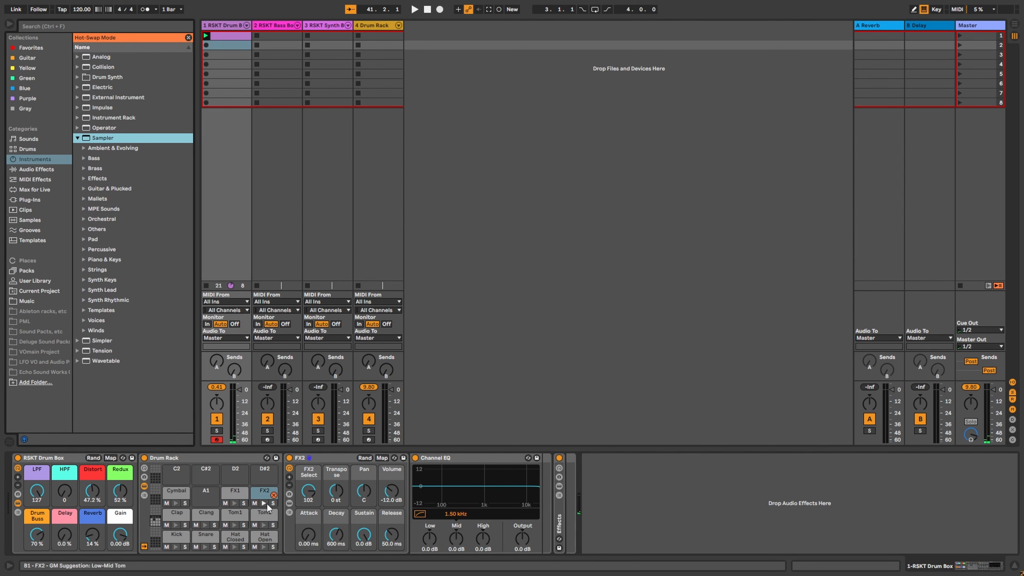
{"action": "left_click_drag", "start_coordinate": [313, 493], "coordinate": [313, 535]}
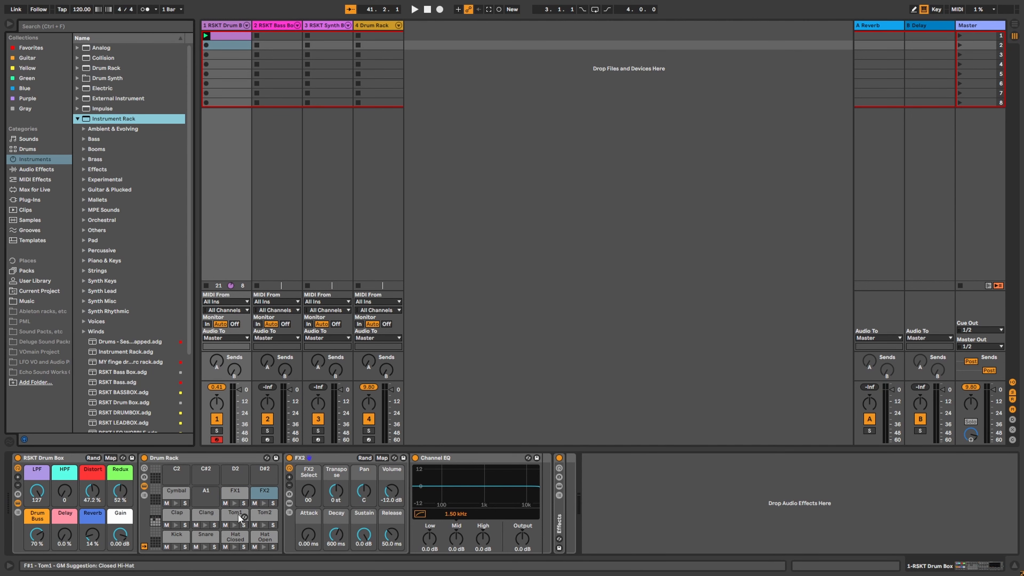
Step: Audition Tom2, keeping its transpose at -6 st, and enlarge the snare zone area
{"action": "left_click", "coordinate": [235, 514]}
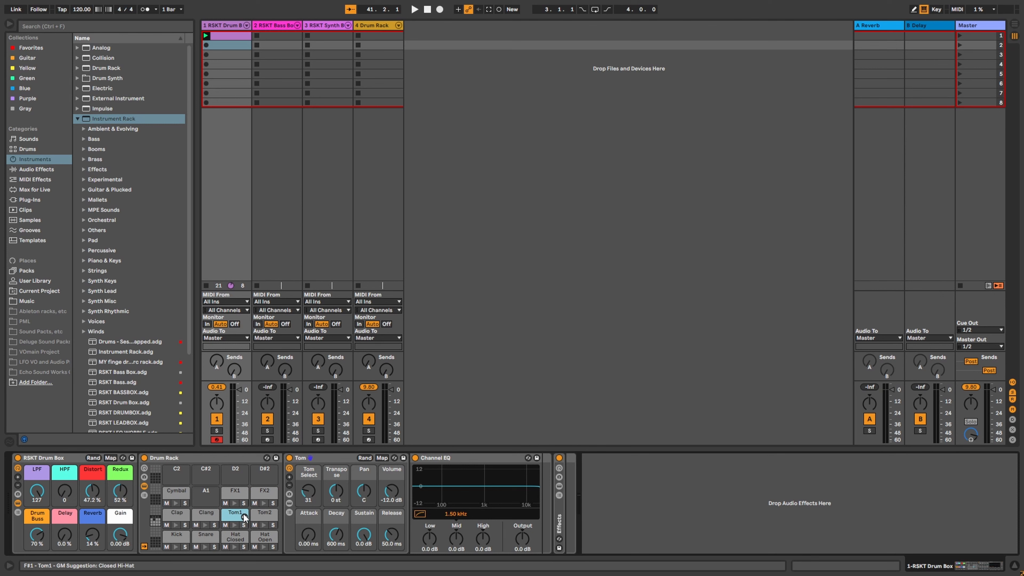
{"action": "left_click", "coordinate": [263, 521]}
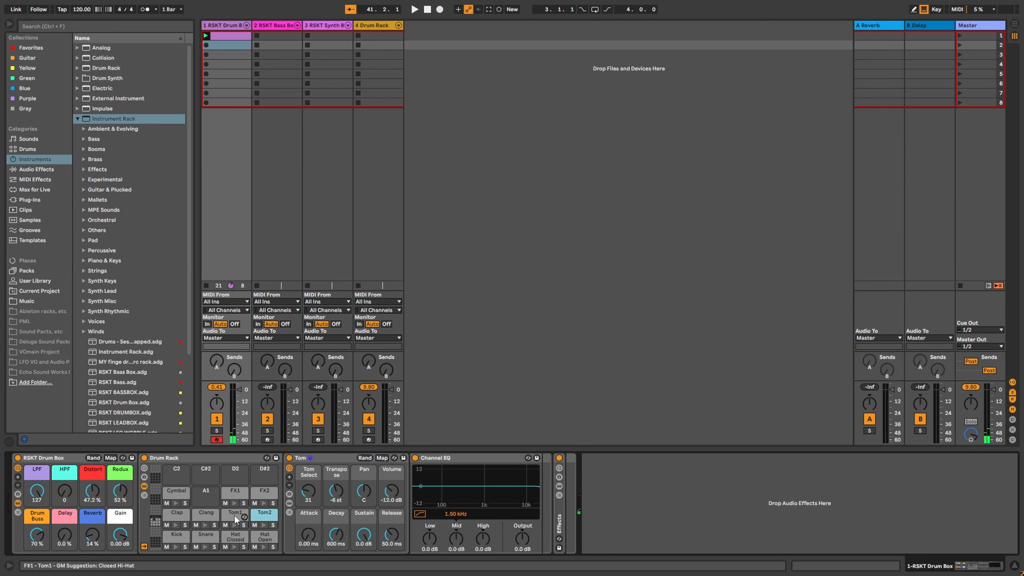
{"action": "left_click", "coordinate": [255, 520]}
{"action": "left_click", "coordinate": [255, 520]}
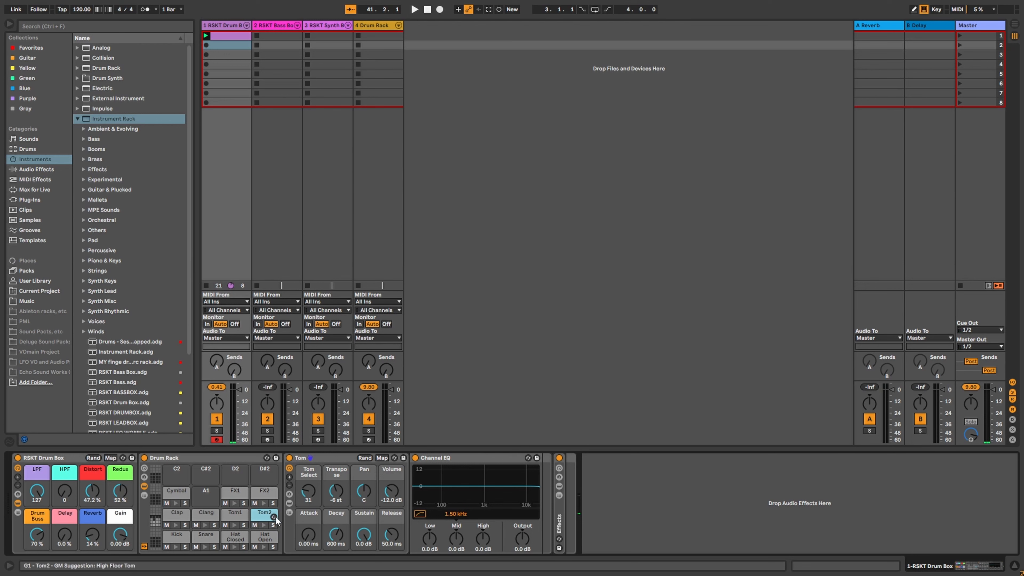
{"action": "double_click", "coordinate": [336, 492]}
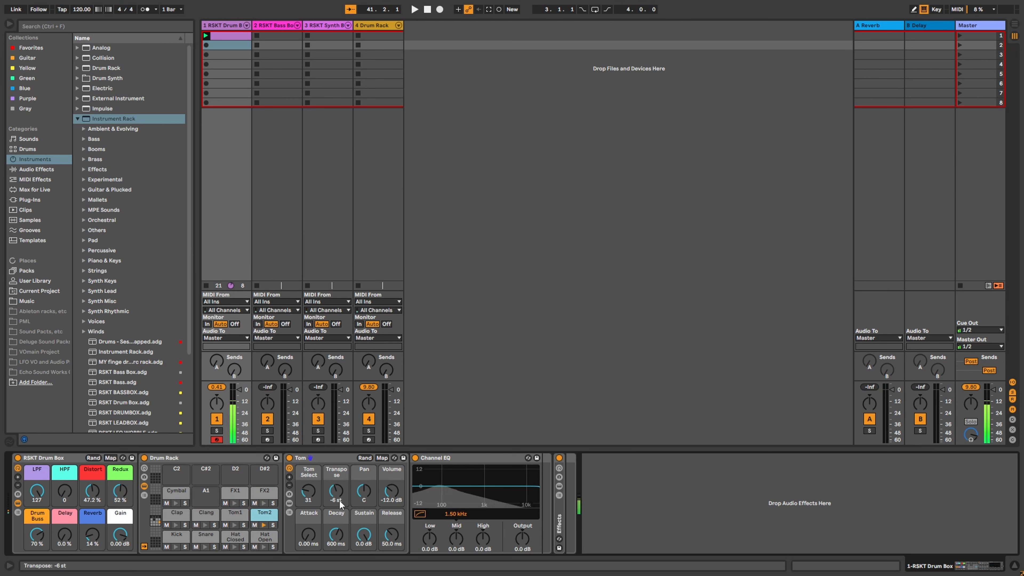
{"action": "key", "text": "ctrl+z"}
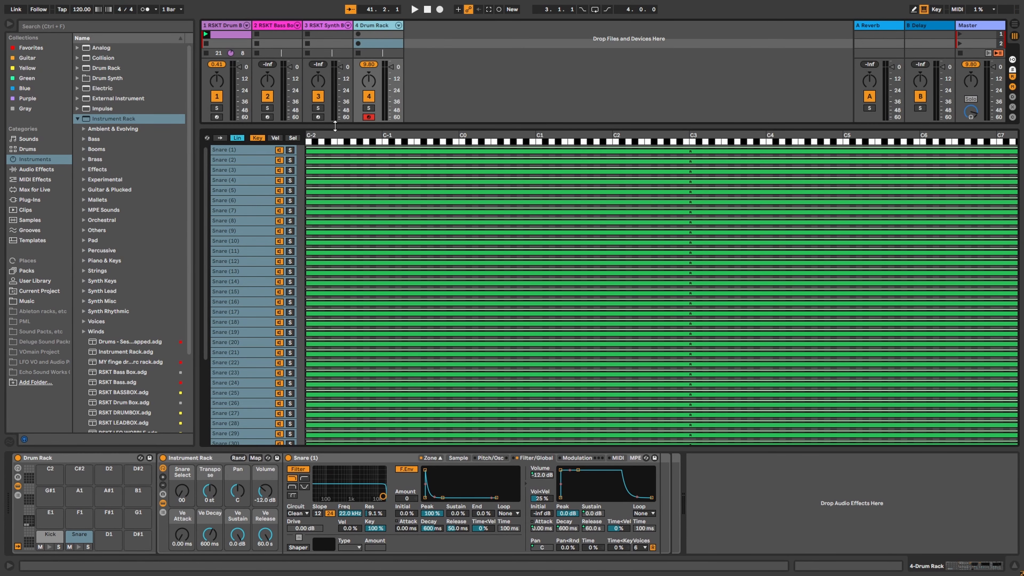
{"action": "left_click_drag", "start_coordinate": [331, 127], "coordinate": [331, 447]}
Step: Shrink and hide the snare zone layout, then hot-swap Snare (1) to browse Audio Effects
{"action": "left_click_drag", "start_coordinate": [335, 405], "coordinate": [335, 347]}
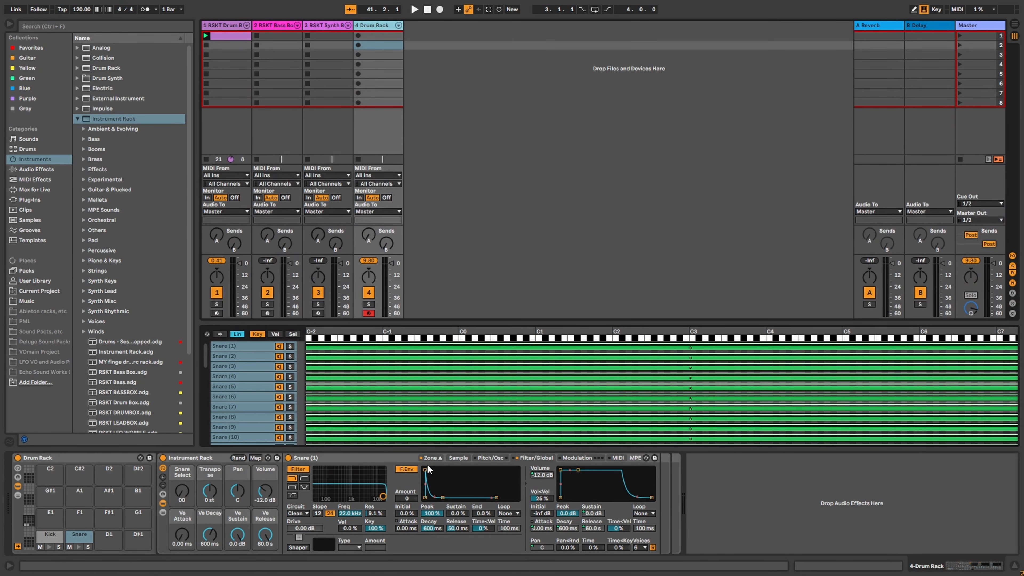
{"action": "left_click", "coordinate": [441, 459]}
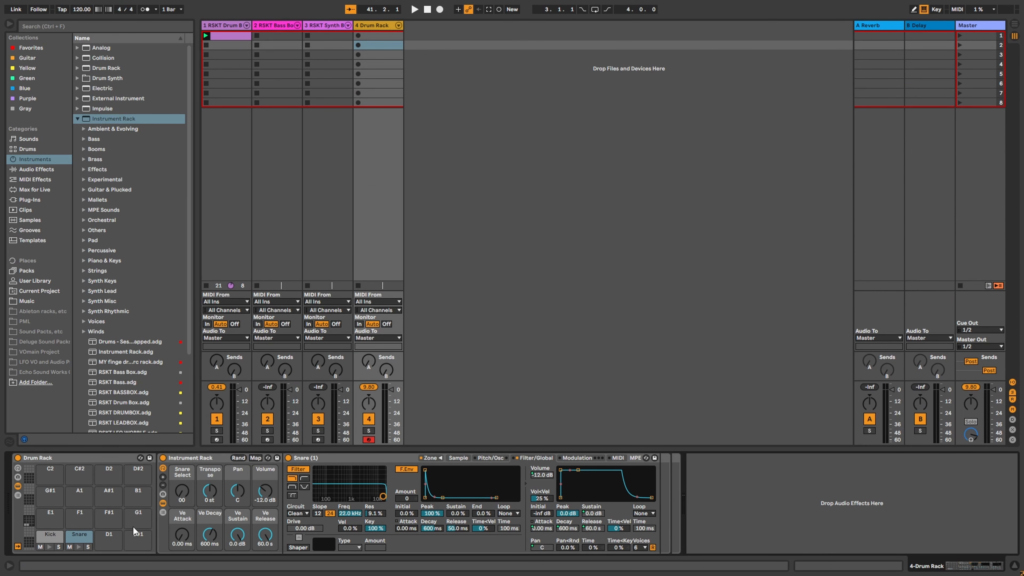
{"action": "key", "text": "q"}
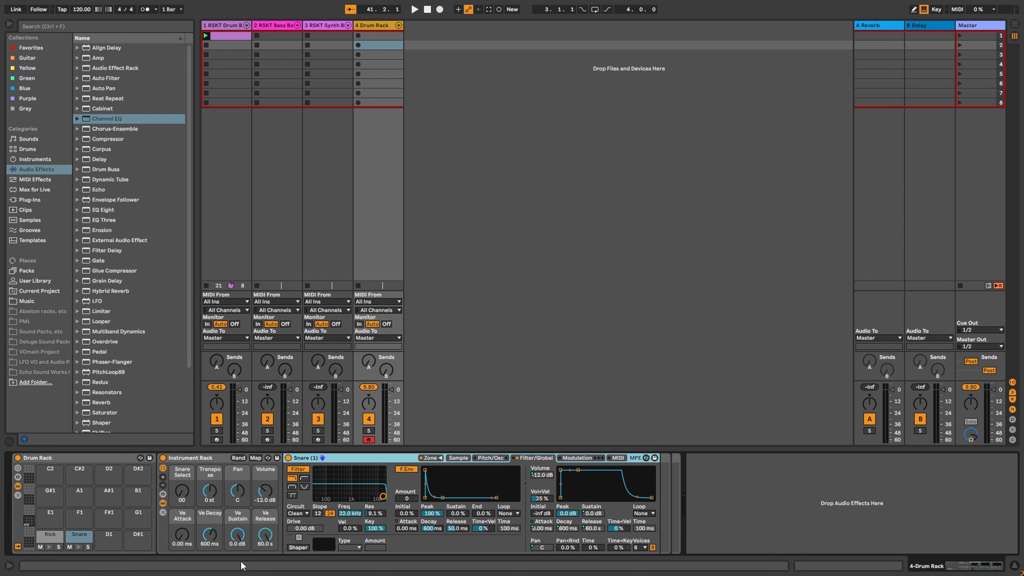
Step: Replace Snare (1) with a Channel EQ (low band back at 0 dB) and group the Drum Rack into an Instrument Rack
{"action": "left_click", "coordinate": [163, 504]}
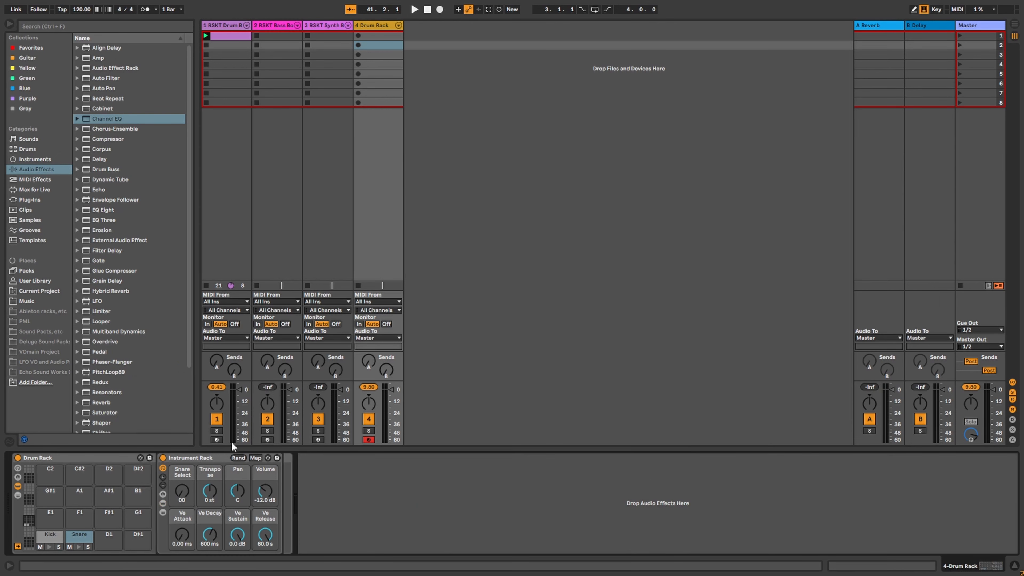
{"action": "left_click_drag", "start_coordinate": [102, 125], "coordinate": [278, 483]}
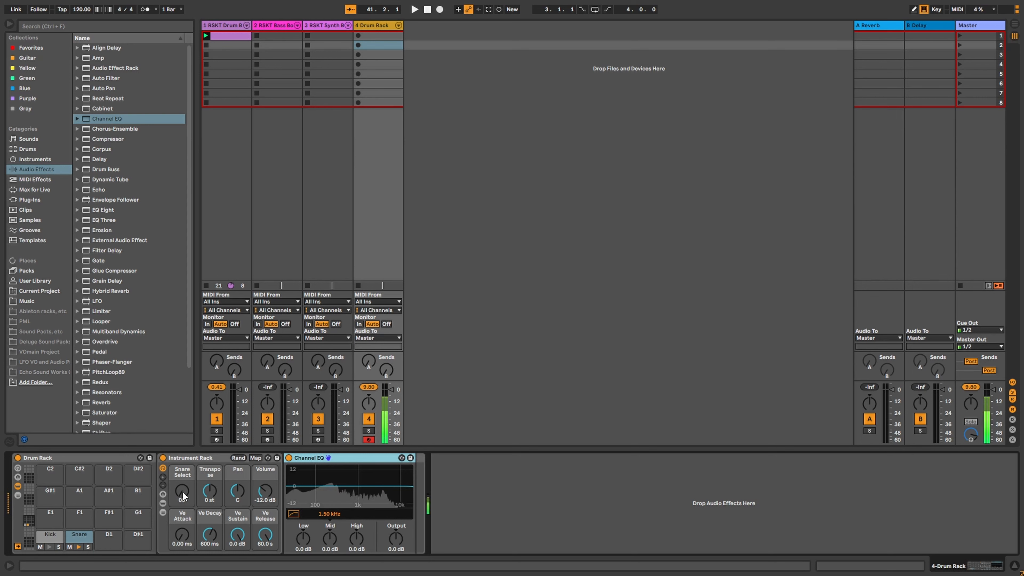
{"action": "left_click_drag", "start_coordinate": [183, 493], "coordinate": [183, 447]}
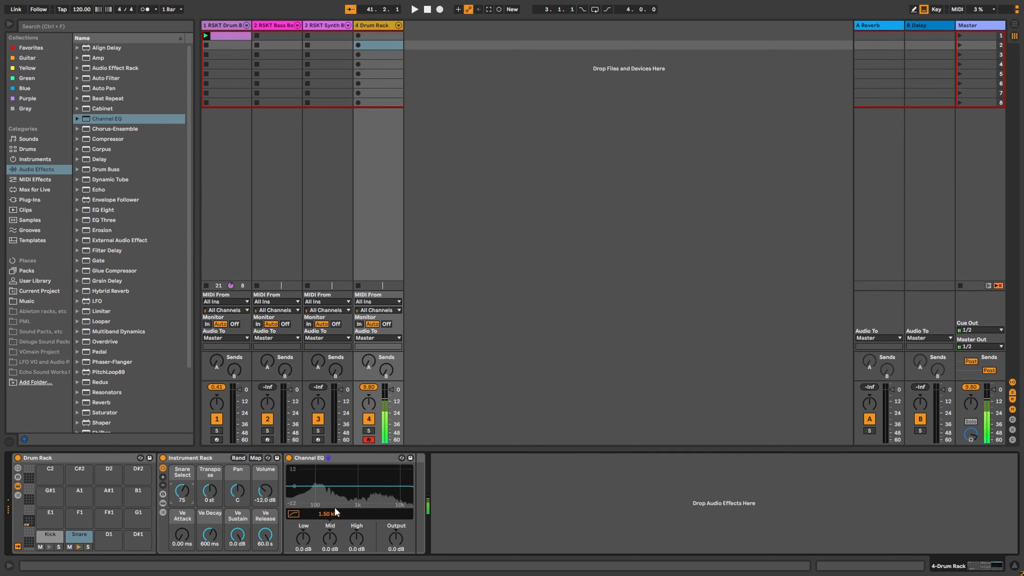
{"action": "left_click_drag", "start_coordinate": [302, 538], "coordinate": [302, 503]}
{"action": "double_click", "coordinate": [303, 539]}
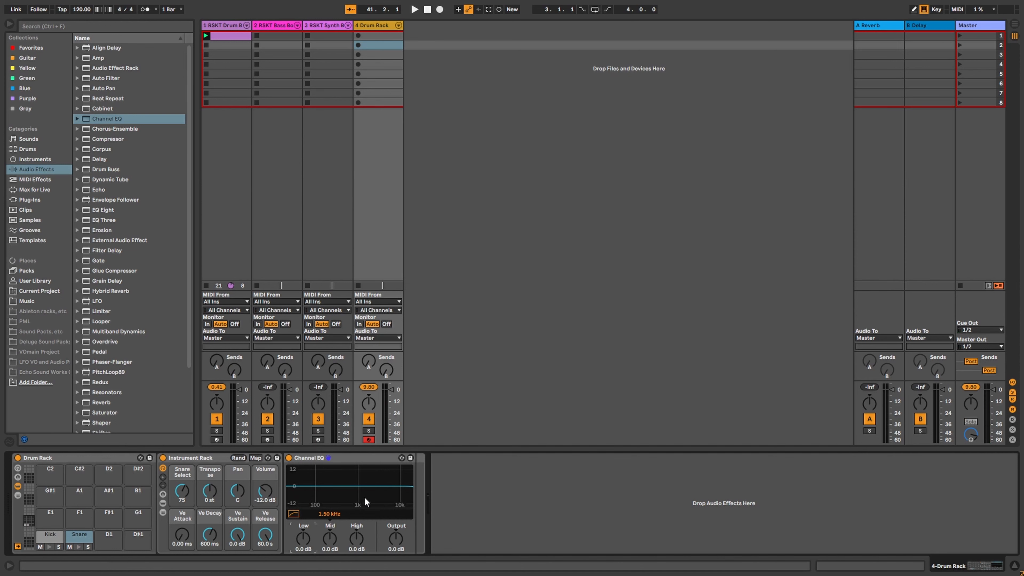
{"action": "left_click", "coordinate": [421, 481]}
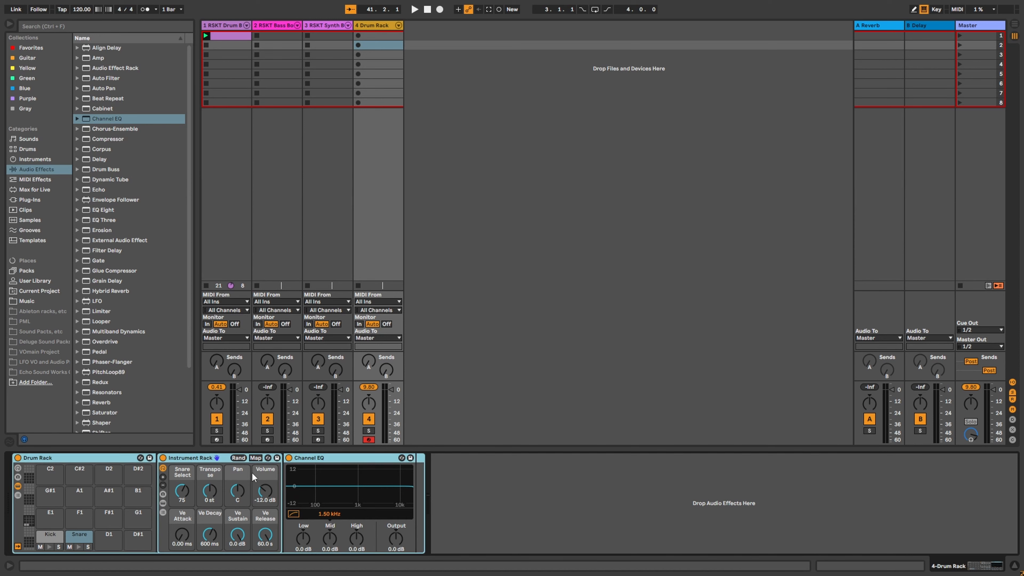
{"action": "key", "text": "ctrl+g"}
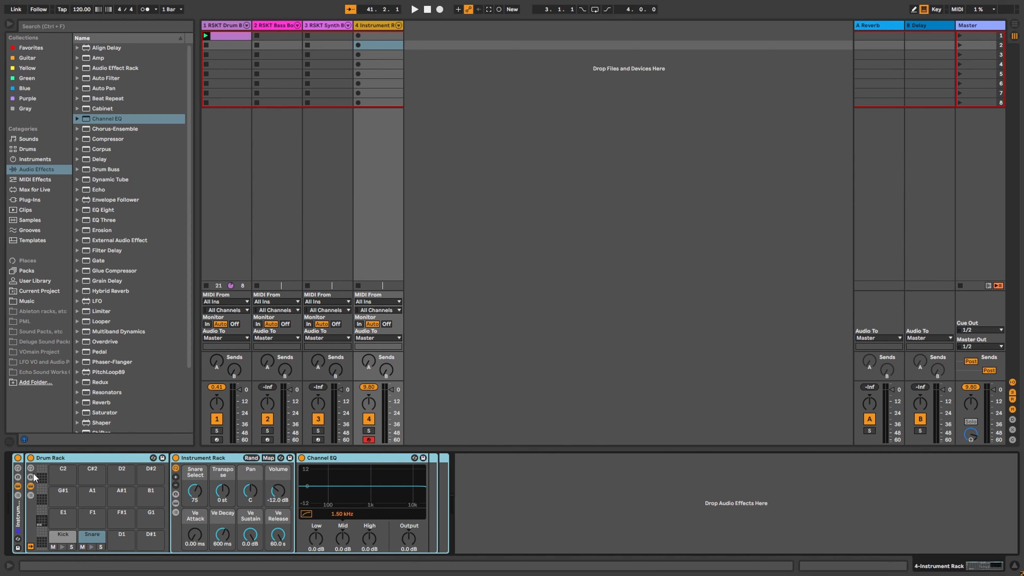
Step: Show the outer Instrument Rack's eight macros and check device selections across the chain
{"action": "left_click", "coordinate": [17, 468]}
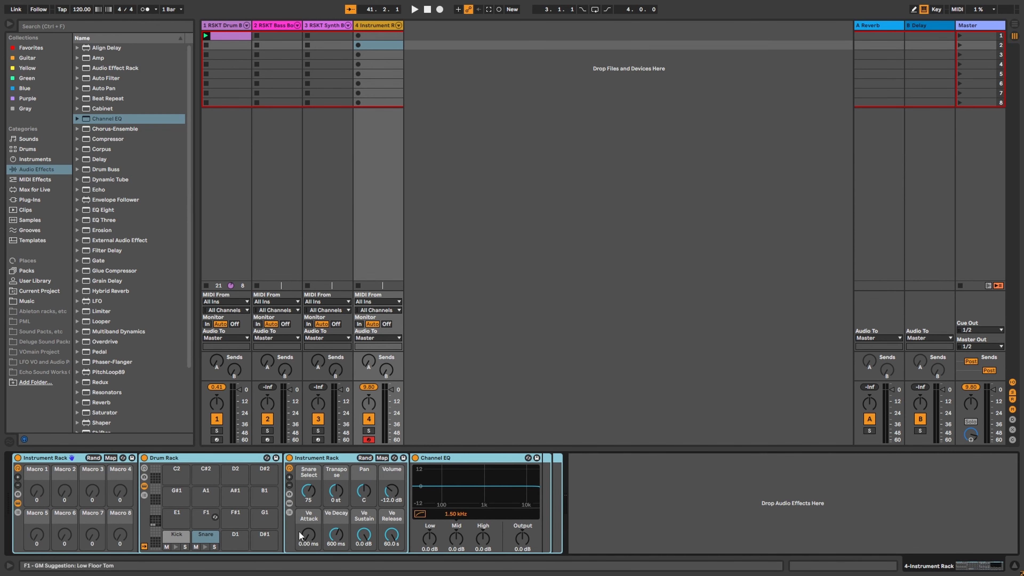
{"action": "left_click", "coordinate": [575, 508]}
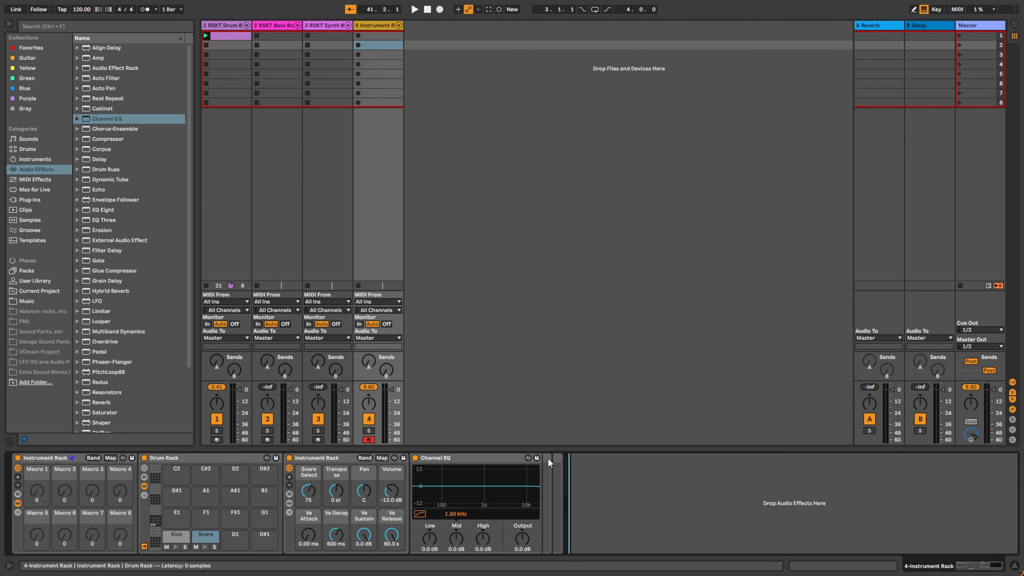
{"action": "left_click", "coordinate": [554, 477]}
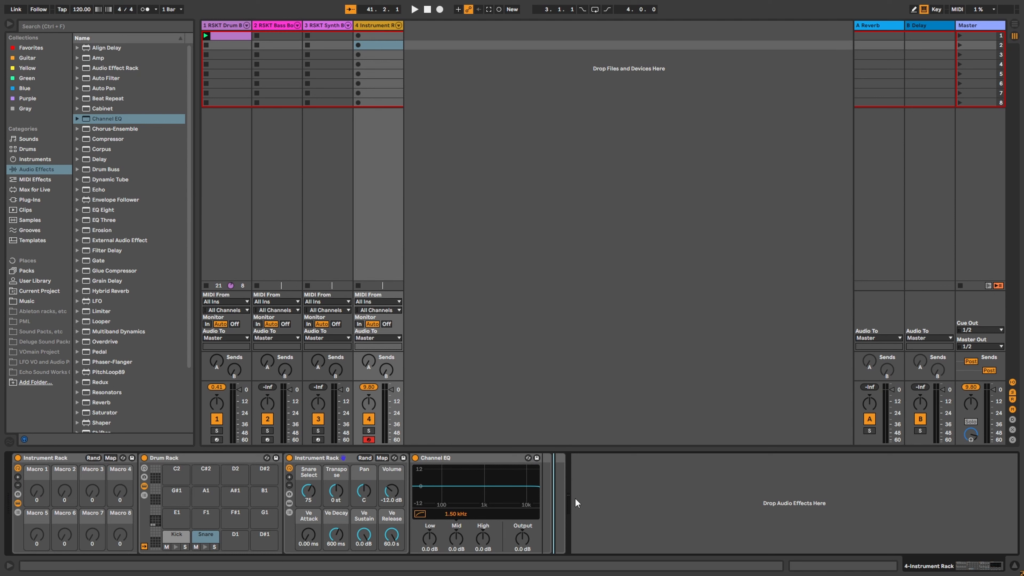
{"action": "left_click", "coordinate": [599, 522]}
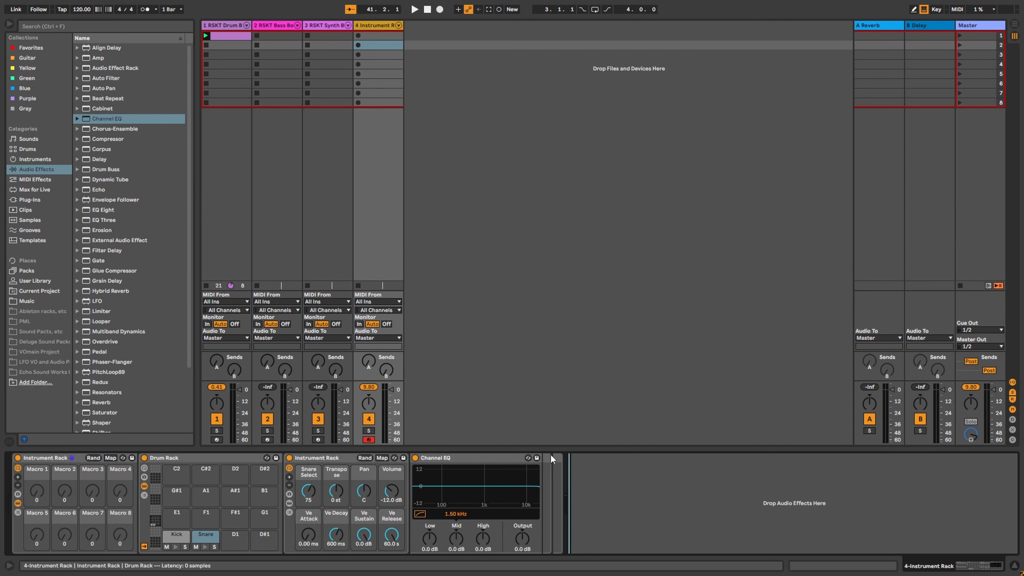
{"action": "left_click", "coordinate": [323, 458]}
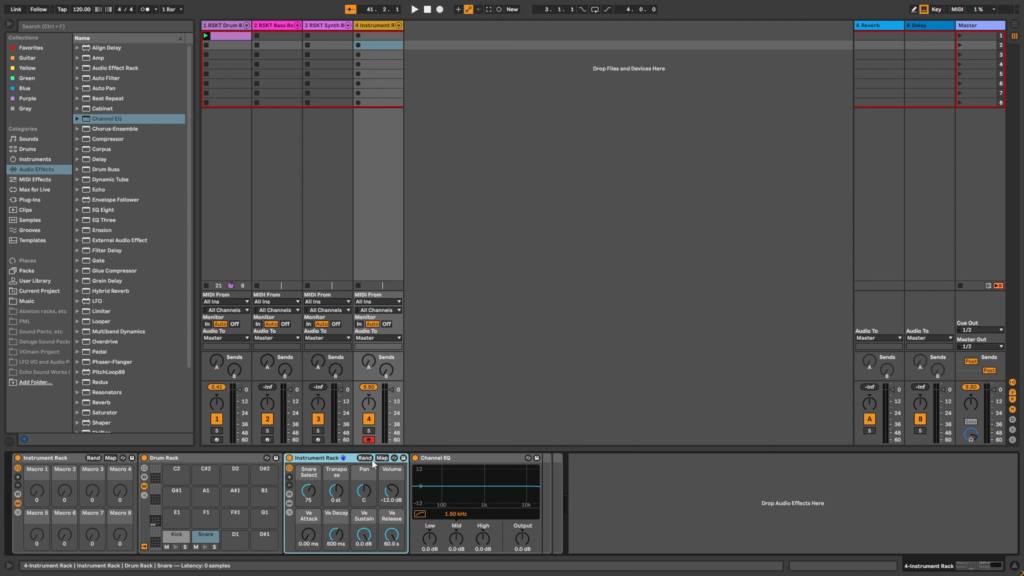
{"action": "left_click", "coordinate": [452, 461]}
{"action": "left_click", "coordinate": [548, 458]}
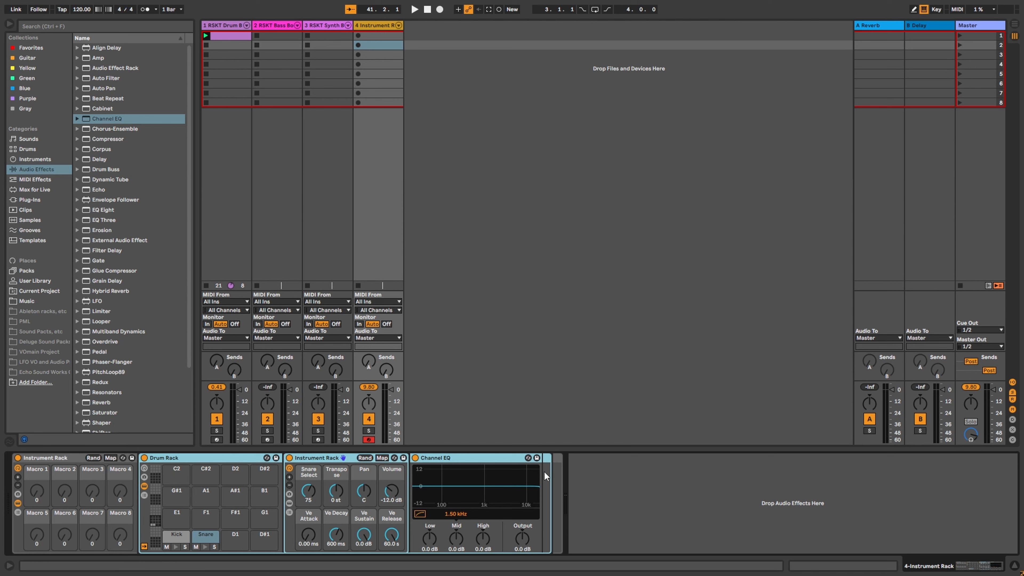
{"action": "left_click", "coordinate": [560, 504]}
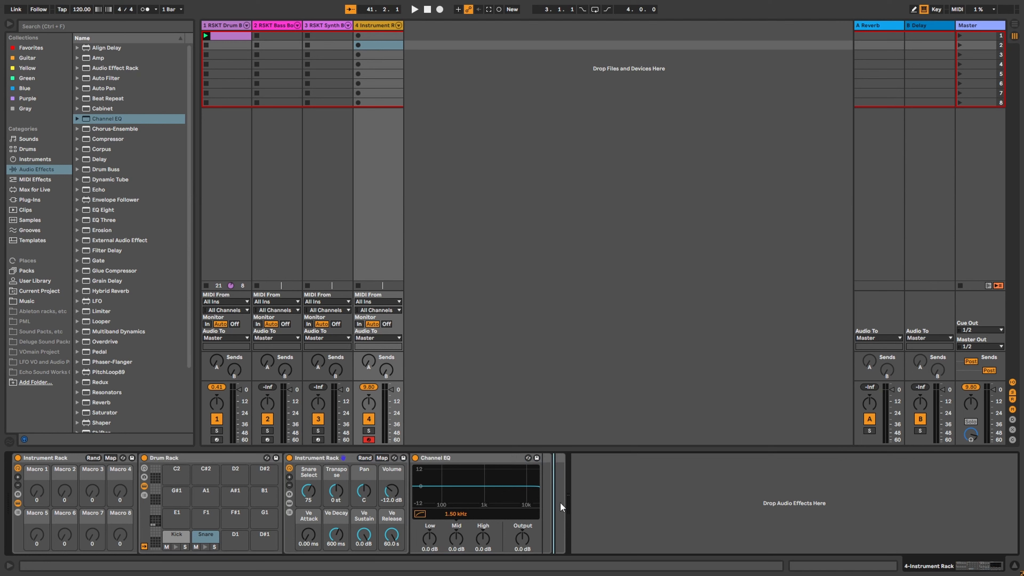
{"action": "left_click", "coordinate": [62, 459]}
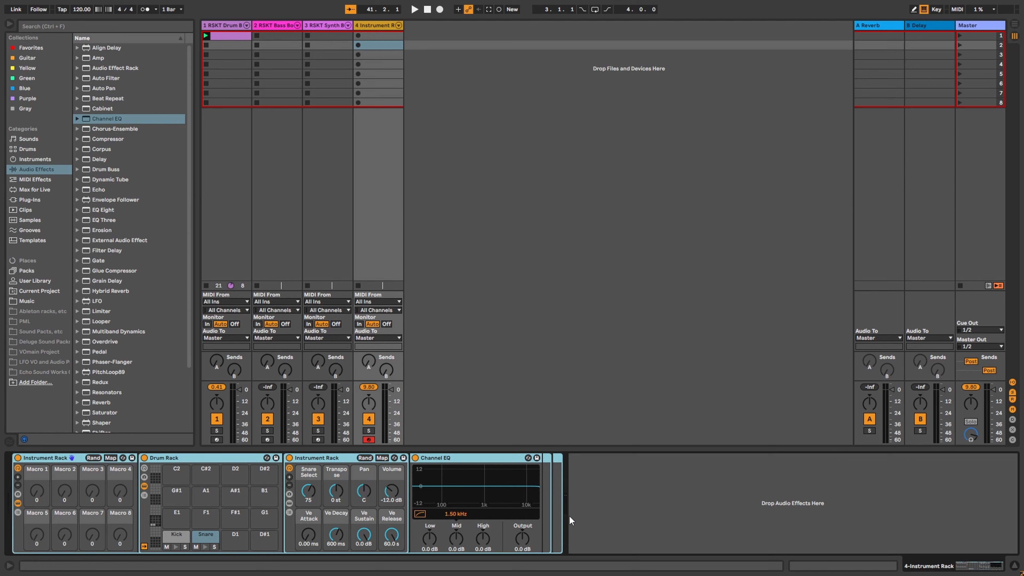
{"action": "left_click", "coordinate": [620, 516]}
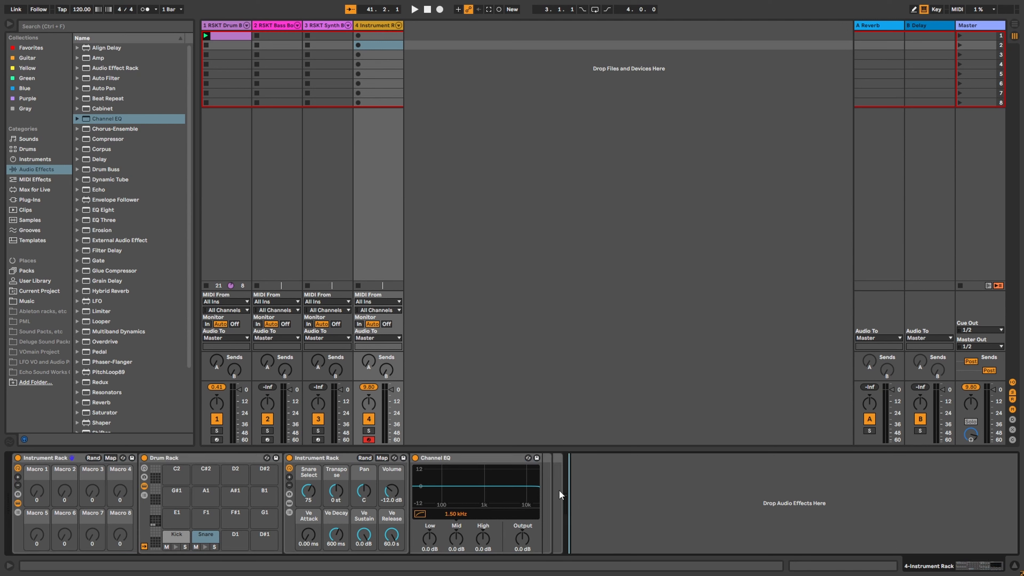
{"action": "left_click", "coordinate": [106, 78]}
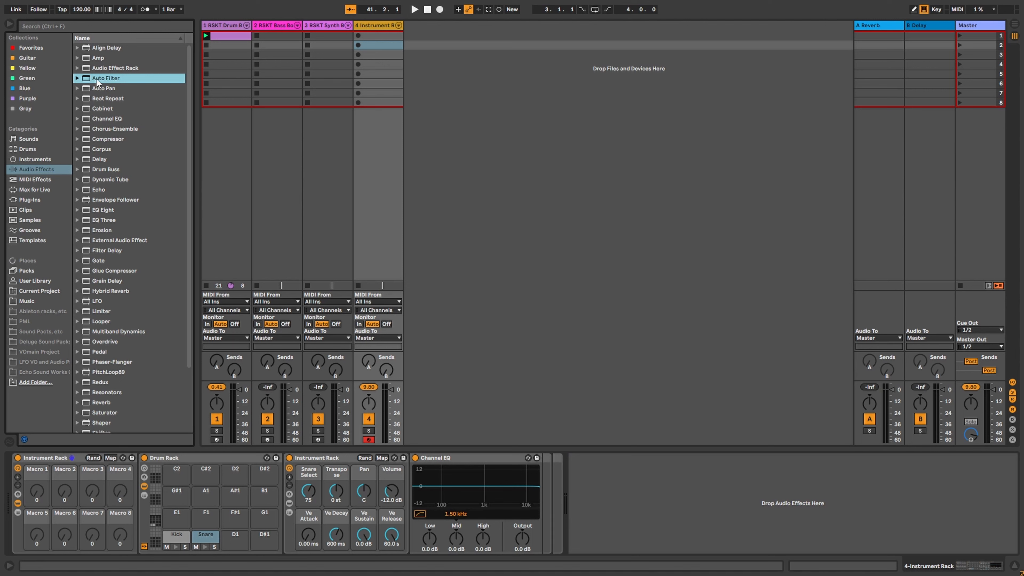
Step: Add an Auto Filter after the Channel EQ with frequency 19.9 kHz and resonance 14%
{"action": "left_click_drag", "start_coordinate": [263, 187], "coordinate": [552, 472]}
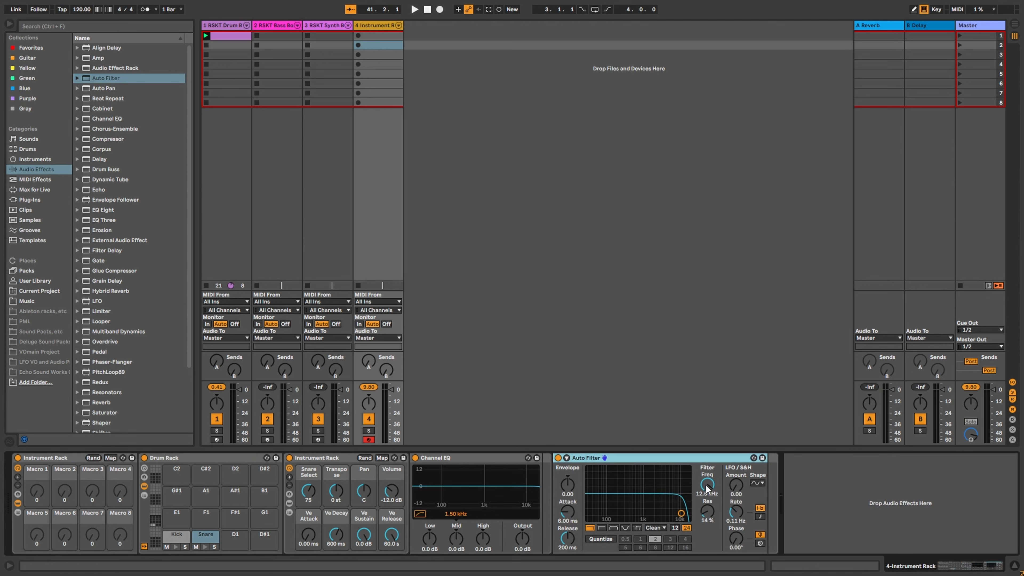
{"action": "left_click_drag", "start_coordinate": [710, 492], "coordinate": [710, 536]}
{"action": "left_click_drag", "start_coordinate": [601, 513], "coordinate": [688, 519]}
{"action": "double_click", "coordinate": [708, 511]}
Step: Group the Auto Filter into an Audio Effect Rack and rename it EFFECTS
{"action": "left_click", "coordinate": [635, 457]}
{"action": "key", "text": "ctrl+g"}
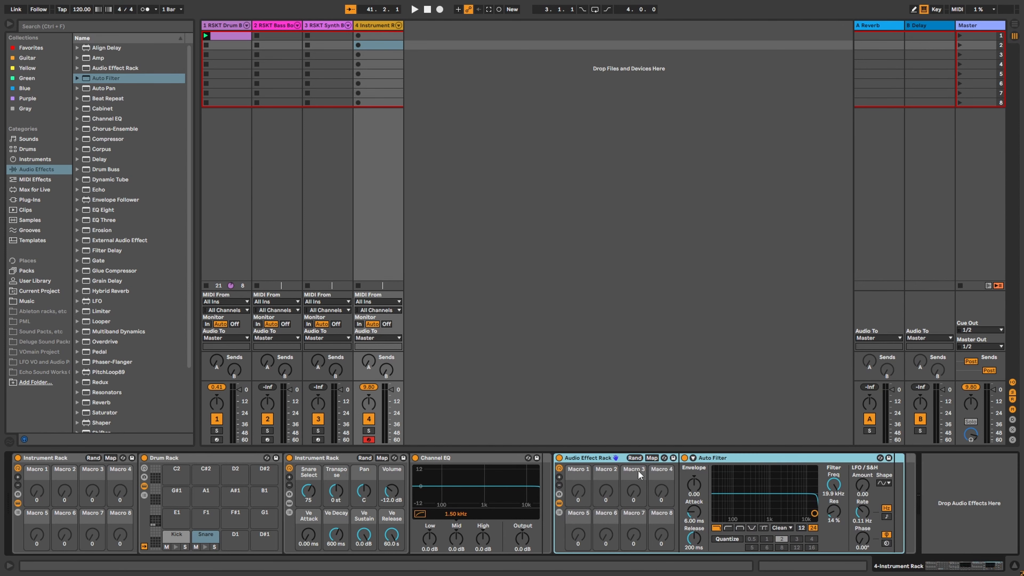
{"action": "right_click", "coordinate": [591, 459]}
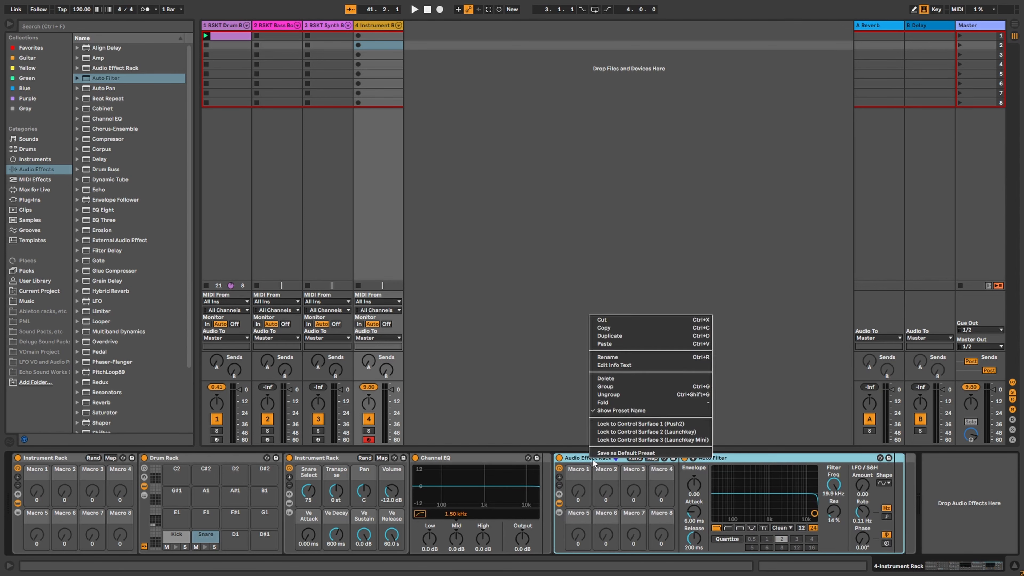
{"action": "left_click", "coordinate": [621, 357]}
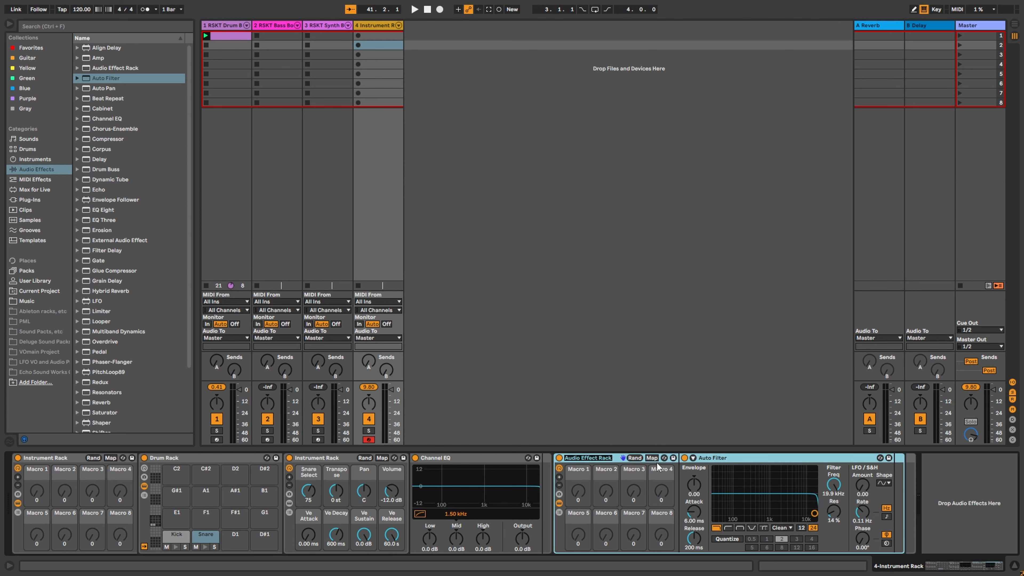
{"action": "type", "text": "EFFECTS"}
{"action": "key", "text": "Return"}
Step: Map the Auto Filter's frequency and resonance to Macro 1, test the sweep, and view its mappings
{"action": "right_click", "coordinate": [838, 484]}
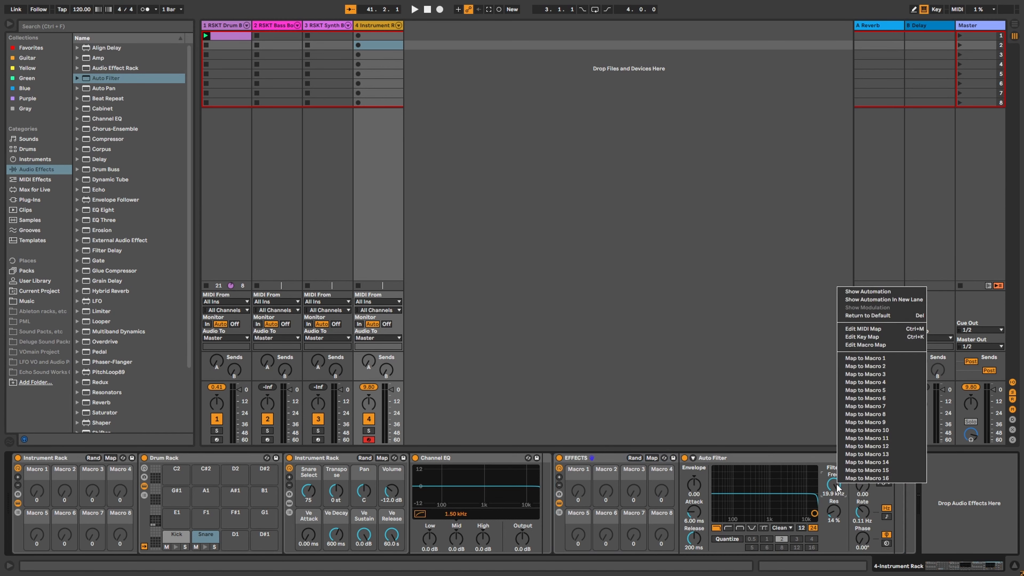
{"action": "left_click", "coordinate": [886, 358]}
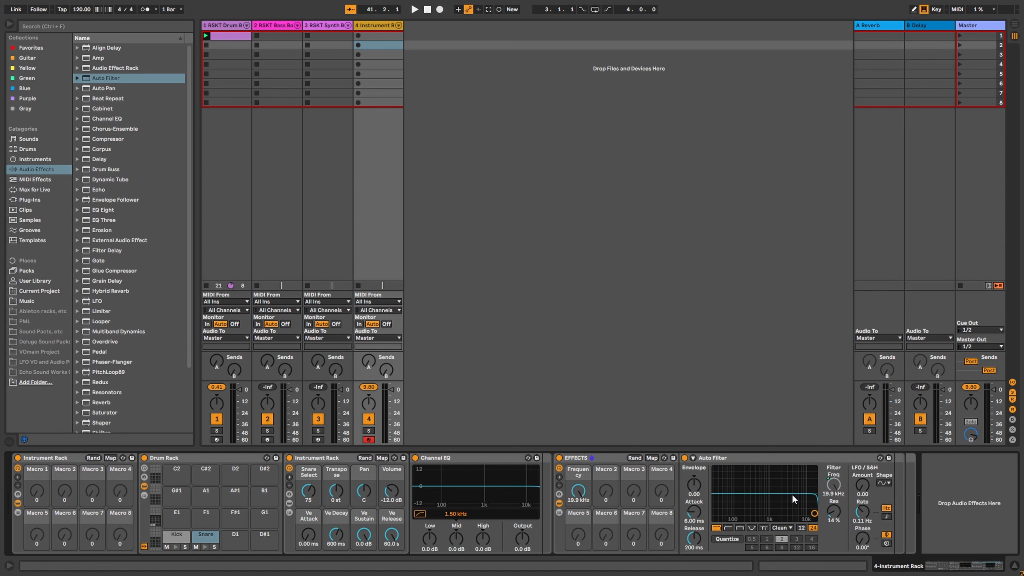
{"action": "mouse_move", "coordinate": [580, 499]}
{"action": "left_mouse_down"}
{"action": "mouse_move", "coordinate": [580, 568]}
{"action": "mouse_move", "coordinate": [580, 495]}
{"action": "left_mouse_up"}
{"action": "right_click", "coordinate": [835, 512]}
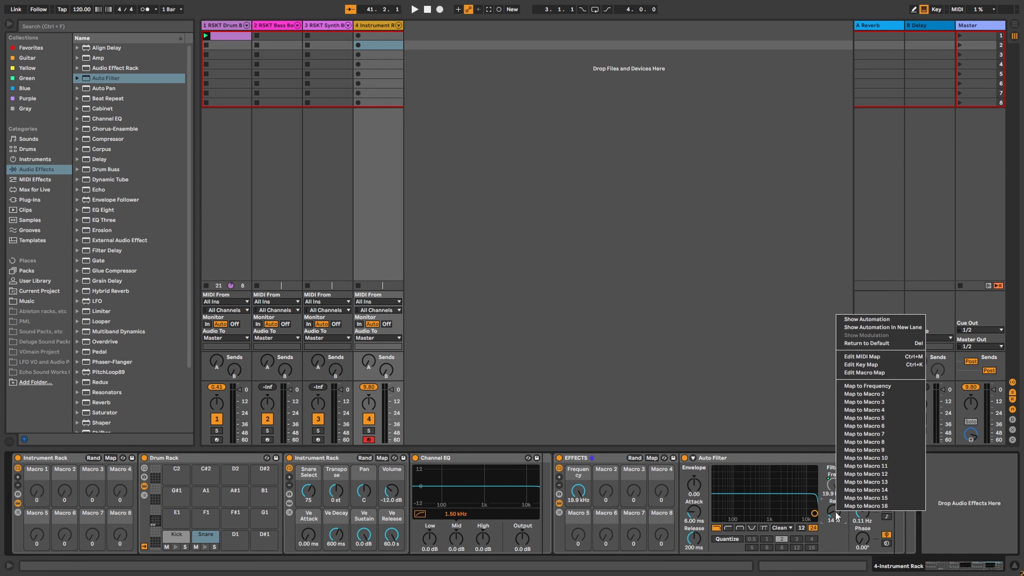
{"action": "left_click", "coordinate": [875, 387]}
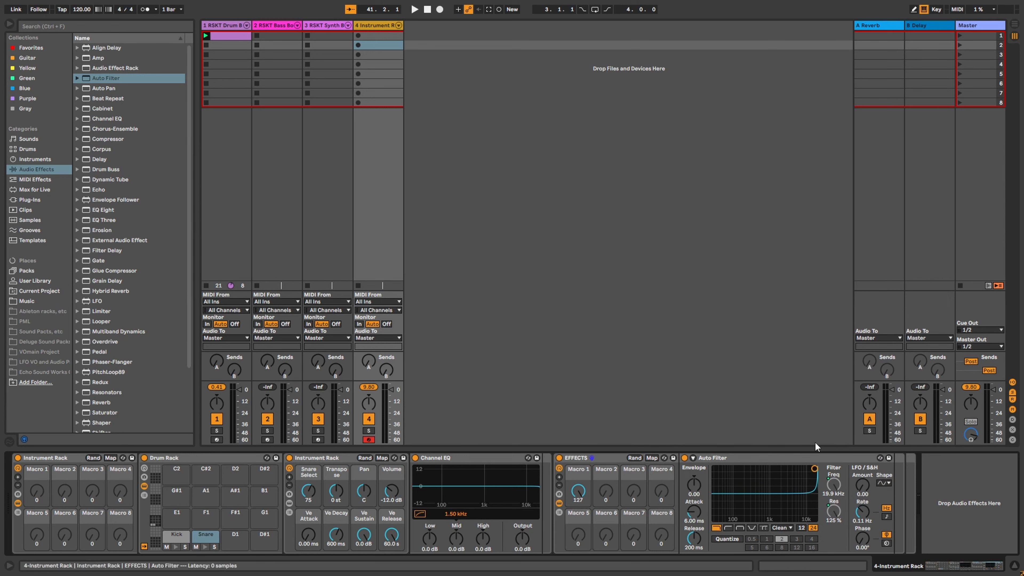
{"action": "mouse_move", "coordinate": [578, 491]}
{"action": "left_mouse_down"}
{"action": "mouse_move", "coordinate": [578, 528]}
{"action": "mouse_move", "coordinate": [581, 489]}
{"action": "left_mouse_up"}
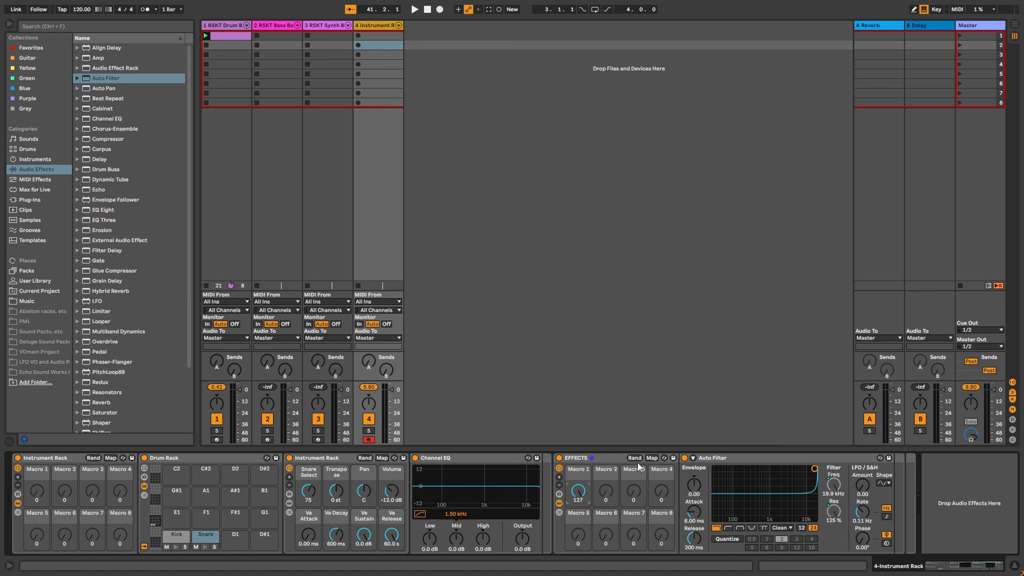
{"action": "left_click", "coordinate": [652, 458]}
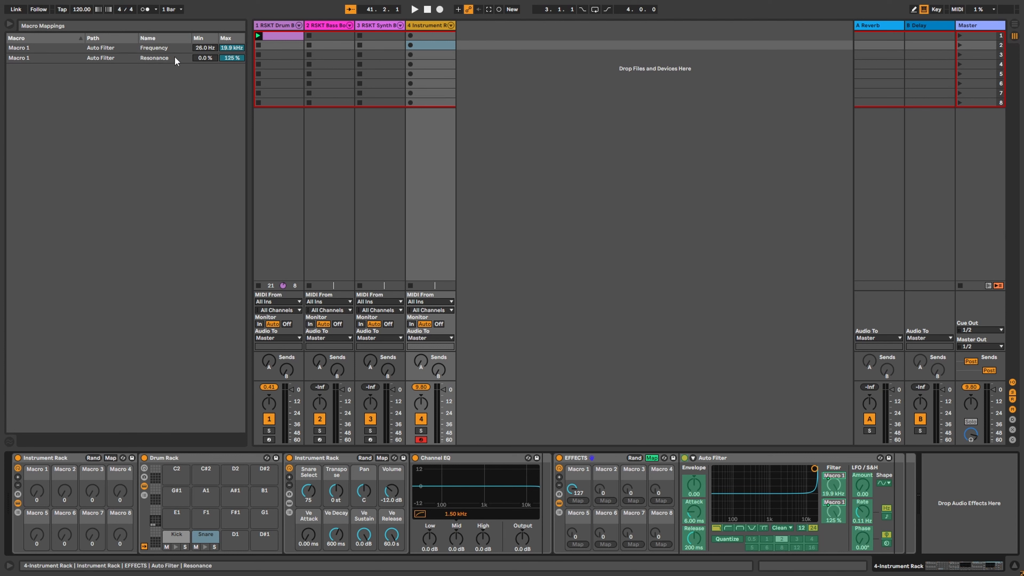
Step: Invert the resonance mapping to Min 125 % and Max 0 %, testing with Macro 1
{"action": "left_click_drag", "start_coordinate": [233, 58], "coordinate": [232, 105]}
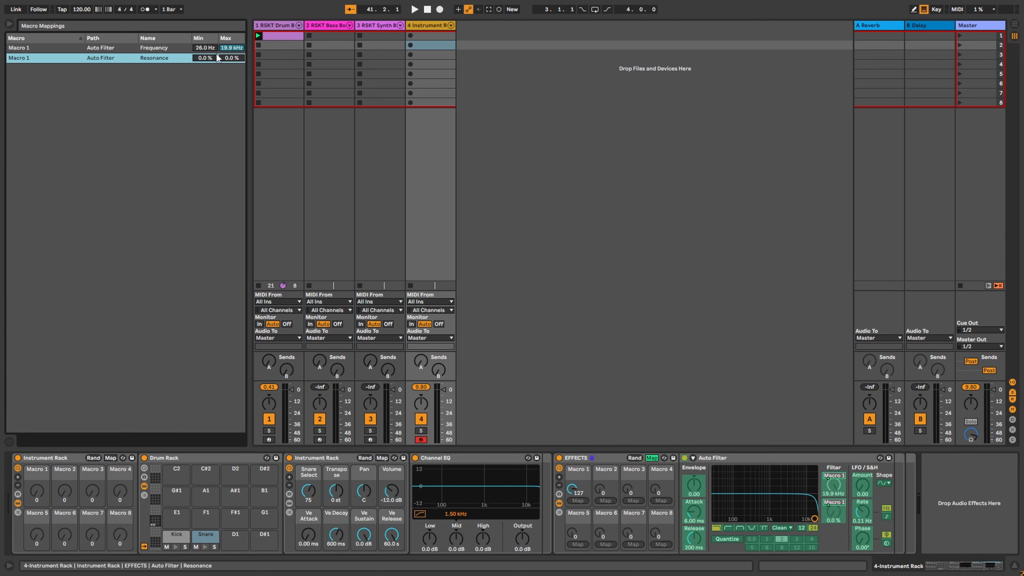
{"action": "left_click_drag", "start_coordinate": [207, 61], "coordinate": [208, 17]}
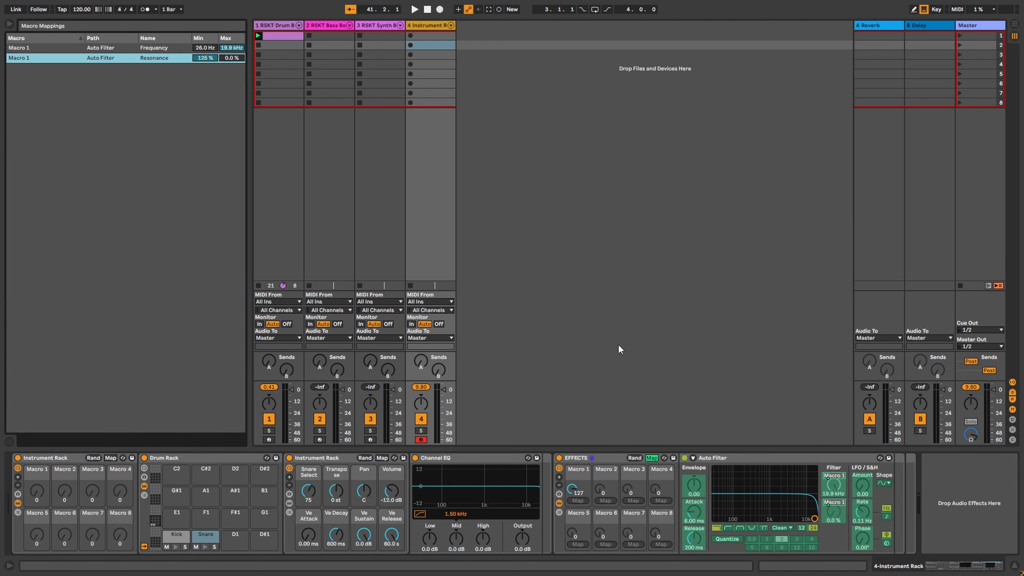
{"action": "left_click_drag", "start_coordinate": [576, 489], "coordinate": [576, 533]}
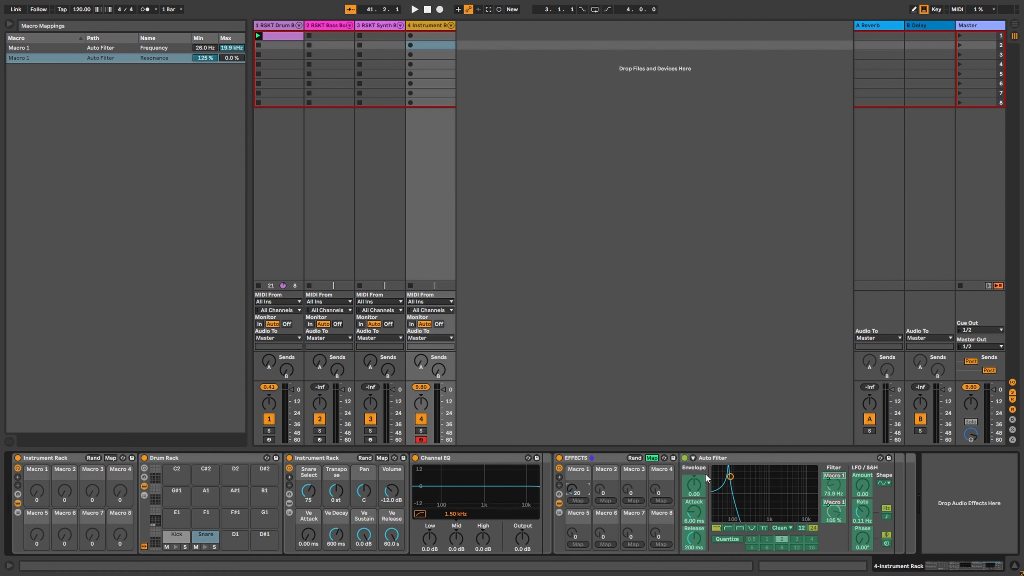
{"action": "left_click_drag", "start_coordinate": [210, 59], "coordinate": [209, 69]}
{"action": "left_click_drag", "start_coordinate": [572, 489], "coordinate": [572, 446]}
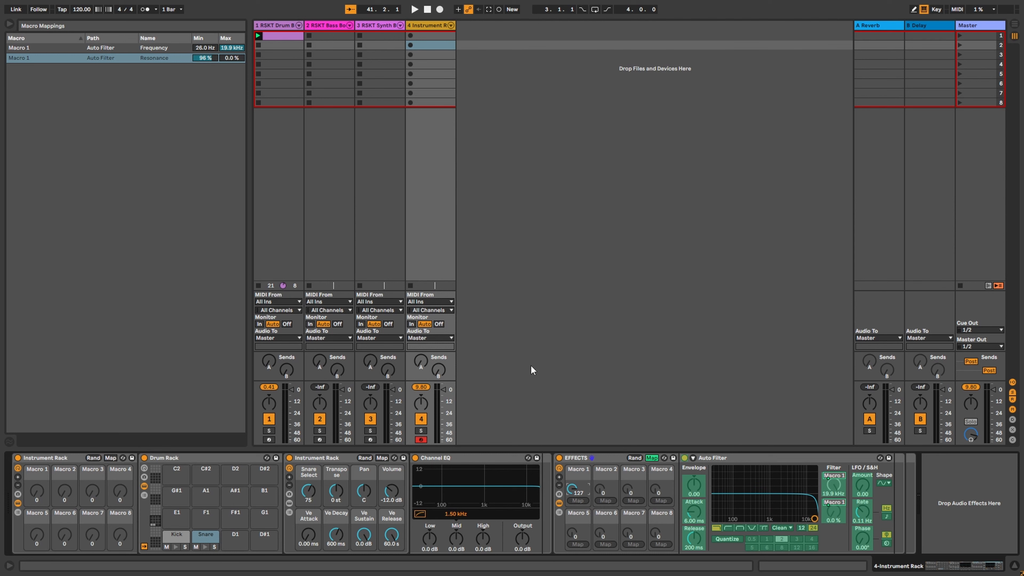
{"action": "left_click_drag", "start_coordinate": [204, 59], "coordinate": [204, 47]}
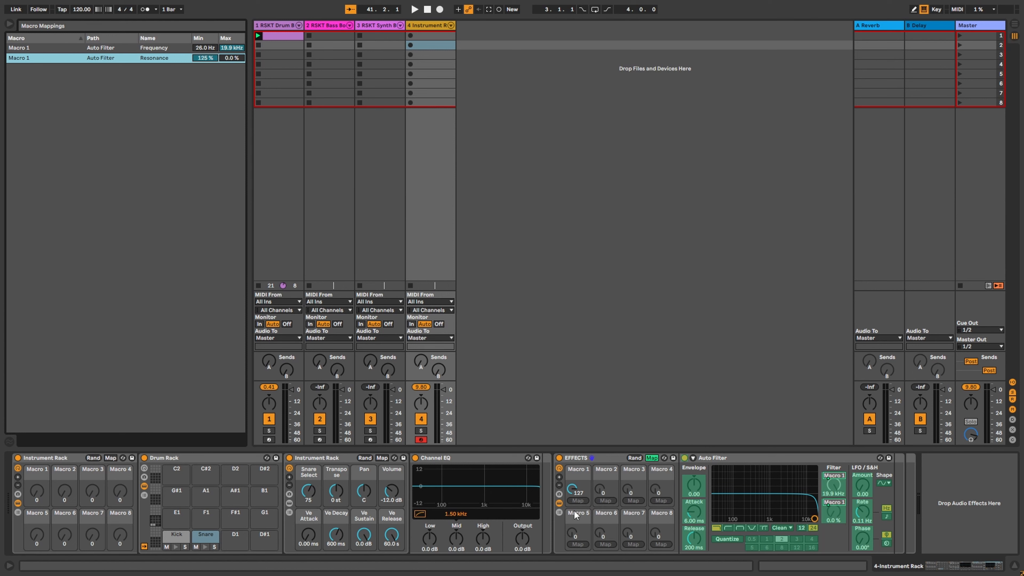
Step: Map the Auto Filter's Device On switch to Macro 1 over a 0–126 range
{"action": "right_click", "coordinate": [680, 460]}
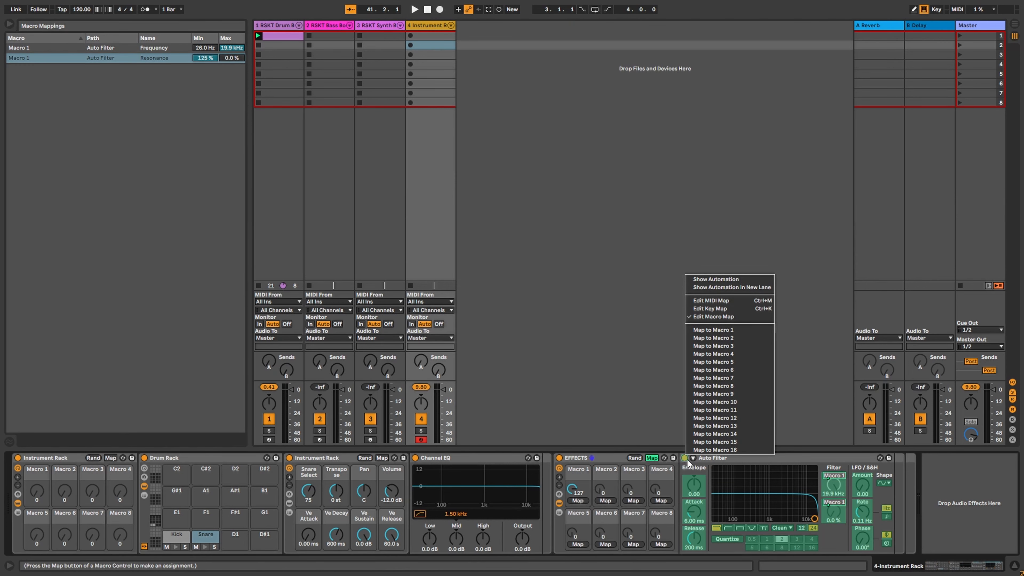
{"action": "left_click", "coordinate": [714, 330]}
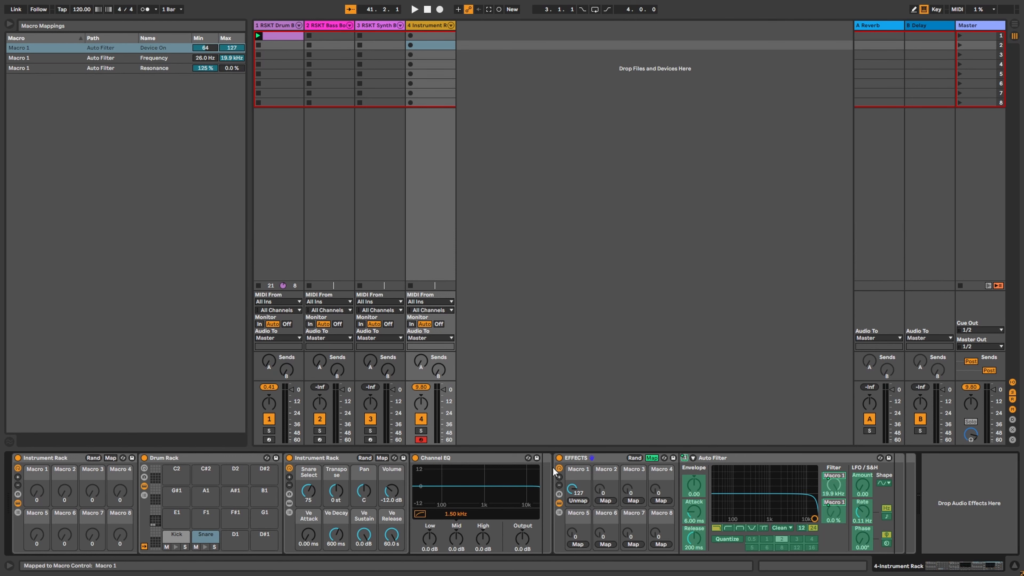
{"action": "mouse_move", "coordinate": [577, 491]}
{"action": "left_mouse_down"}
{"action": "mouse_move", "coordinate": [577, 521]}
{"action": "mouse_move", "coordinate": [577, 492]}
{"action": "left_mouse_up"}
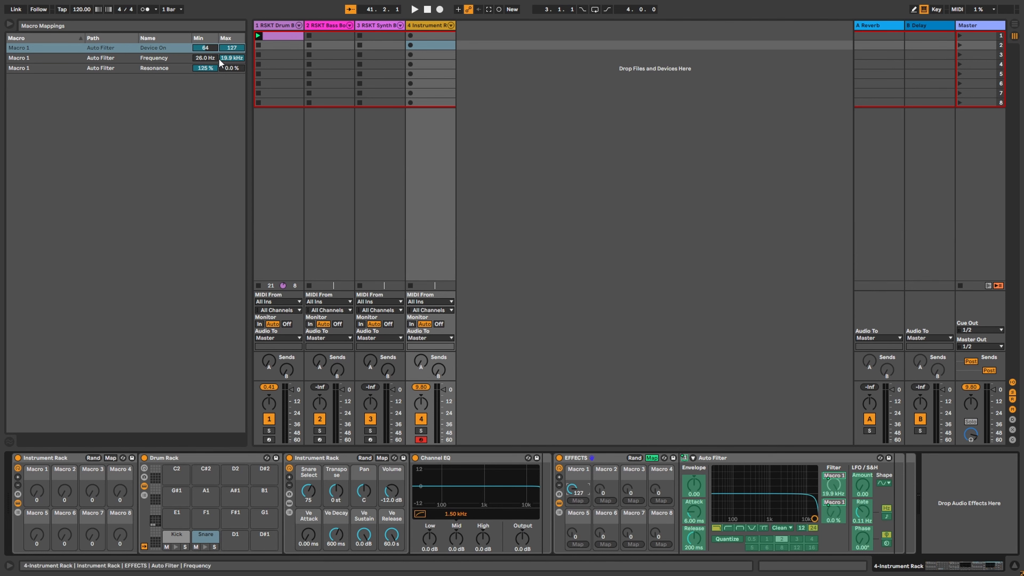
{"action": "left_click", "coordinate": [232, 51]}
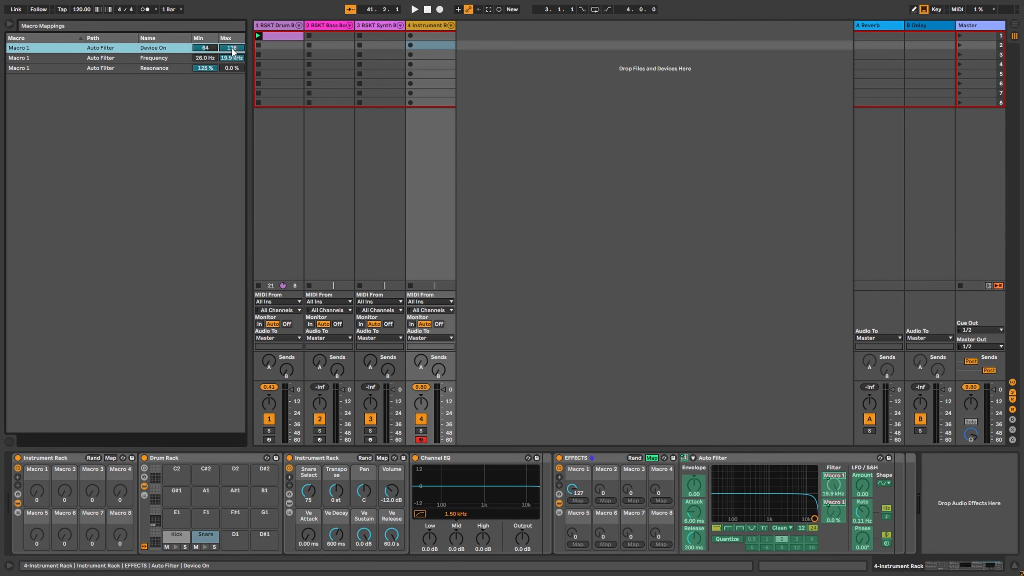
{"action": "type", "text": "126"}
{"action": "key", "text": "Return"}
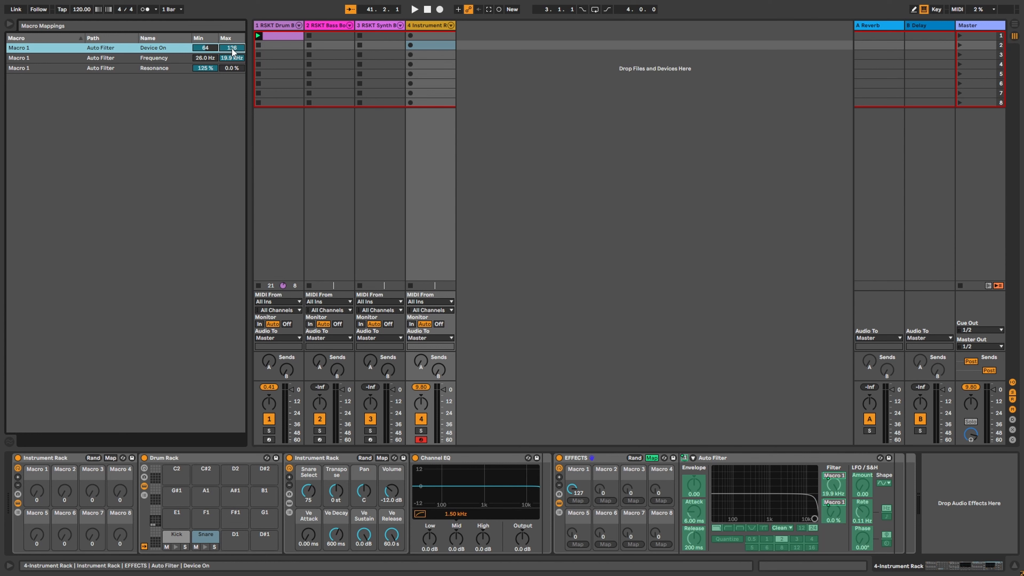
{"action": "left_click_drag", "start_coordinate": [209, 49], "coordinate": [209, 81]}
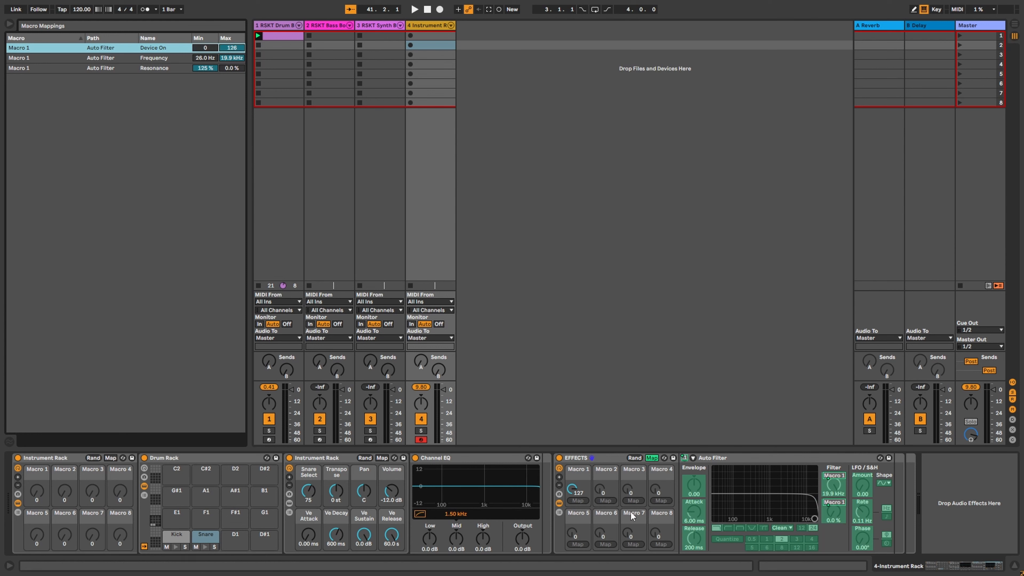
{"action": "mouse_move", "coordinate": [572, 489]}
{"action": "left_mouse_down"}
{"action": "mouse_move", "coordinate": [573, 549]}
{"action": "mouse_move", "coordinate": [573, 488]}
{"action": "left_mouse_up"}
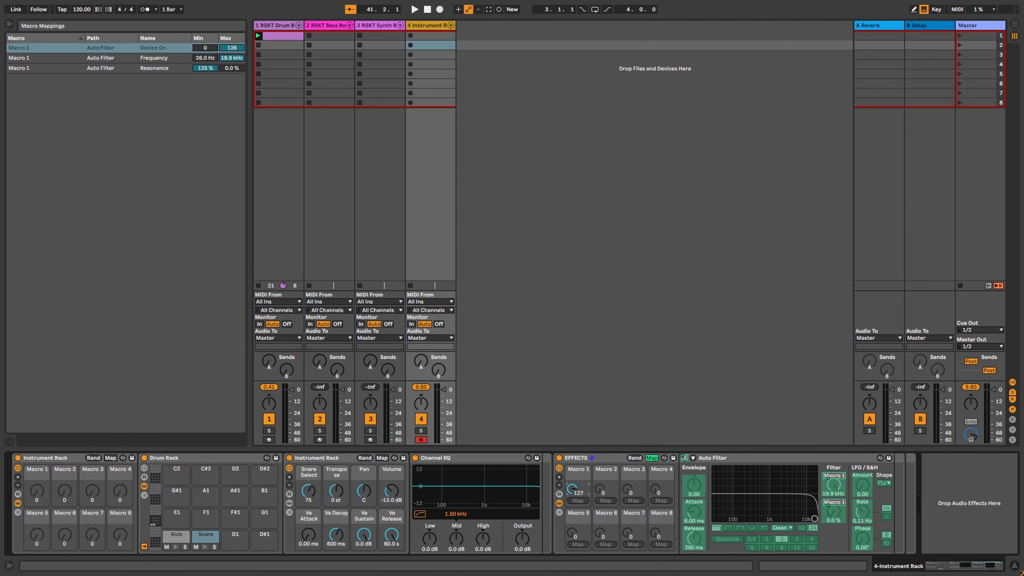
Step: Close macro mapping and rename the EFFECTS rack's Macro 1 to LPF
{"action": "left_click", "coordinate": [651, 459]}
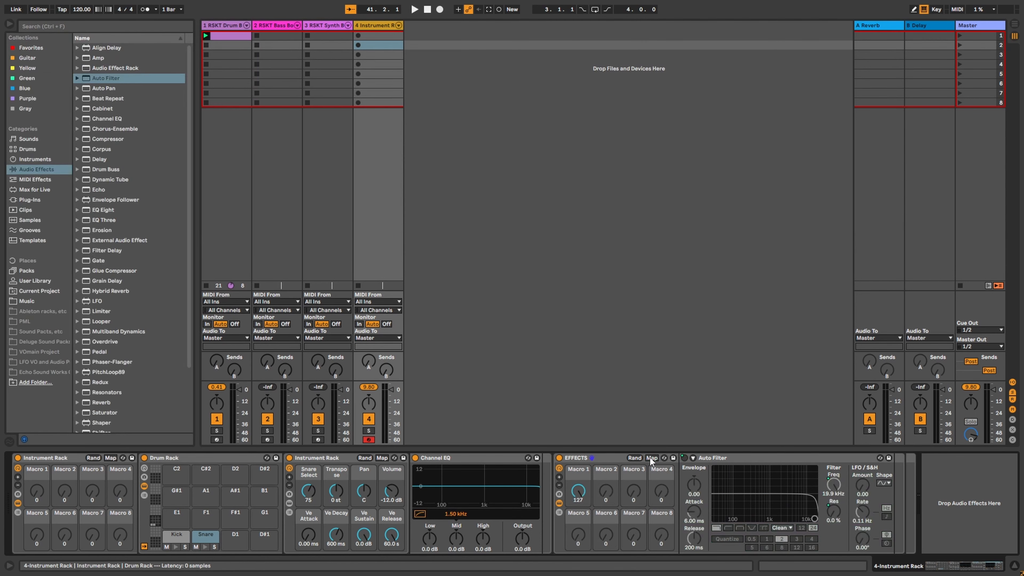
{"action": "right_click", "coordinate": [585, 476]}
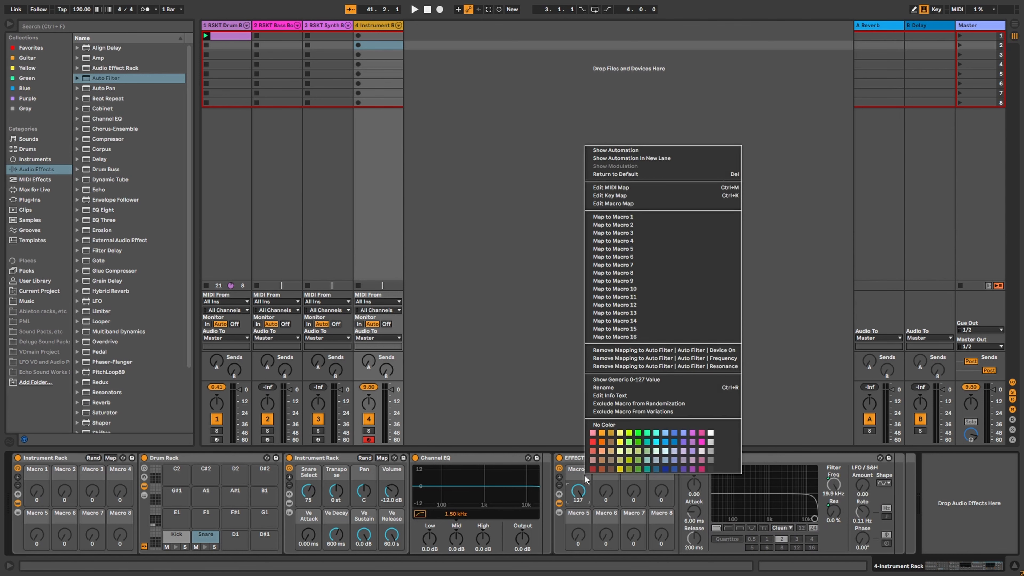
{"action": "left_click", "coordinate": [625, 388]}
{"action": "type", "text": "LPF"}
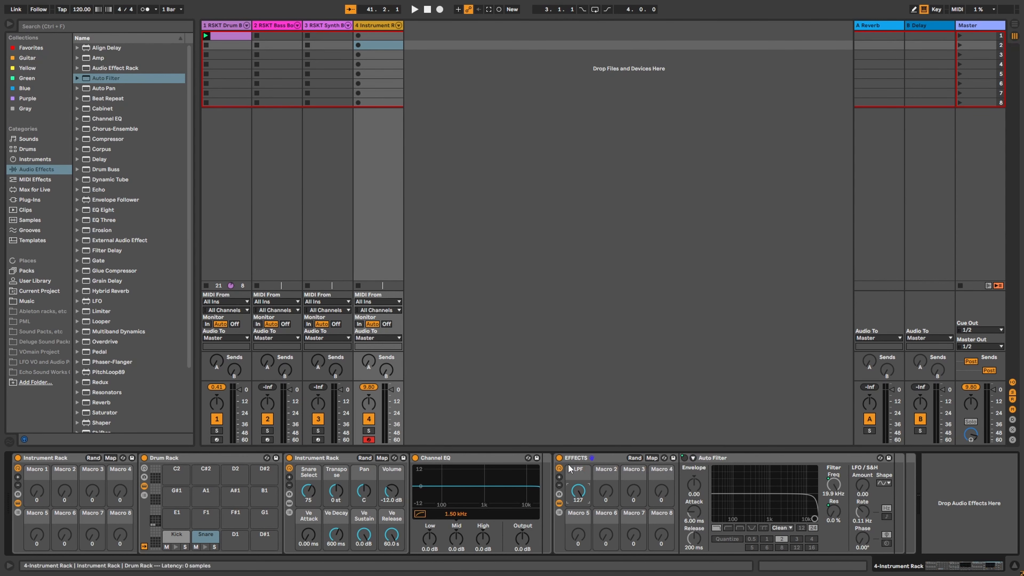
Step: Map LPF to the Instrument Rack's first macro, colour it purple, and collapse EFFECTS
{"action": "right_click", "coordinate": [579, 496]}
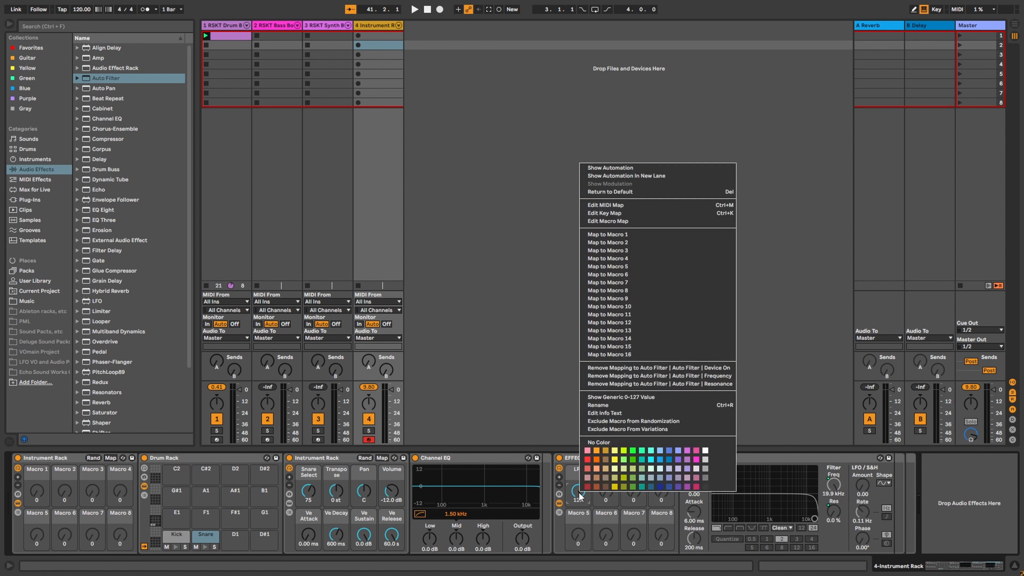
{"action": "left_click", "coordinate": [629, 237]}
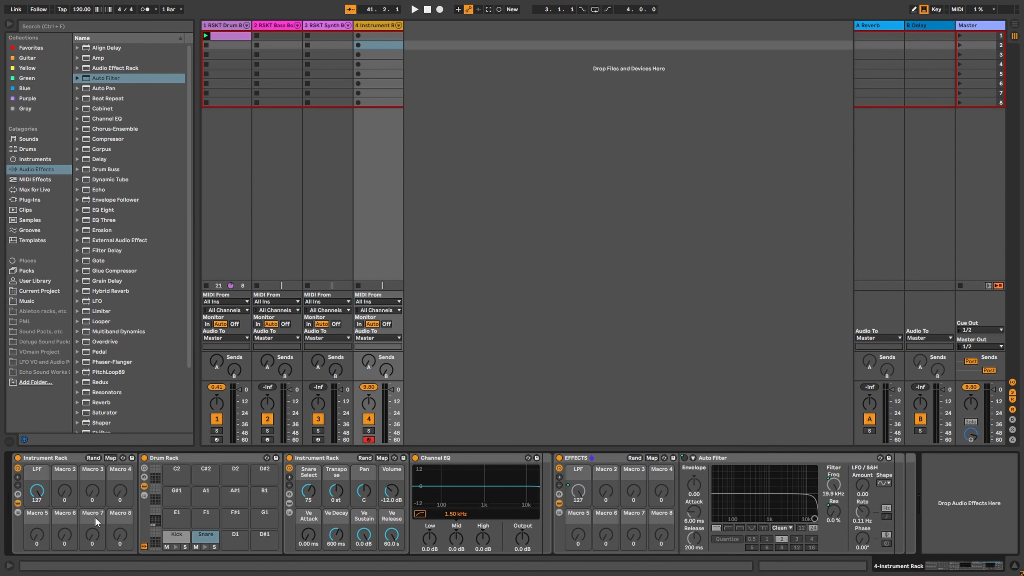
{"action": "right_click", "coordinate": [42, 478]}
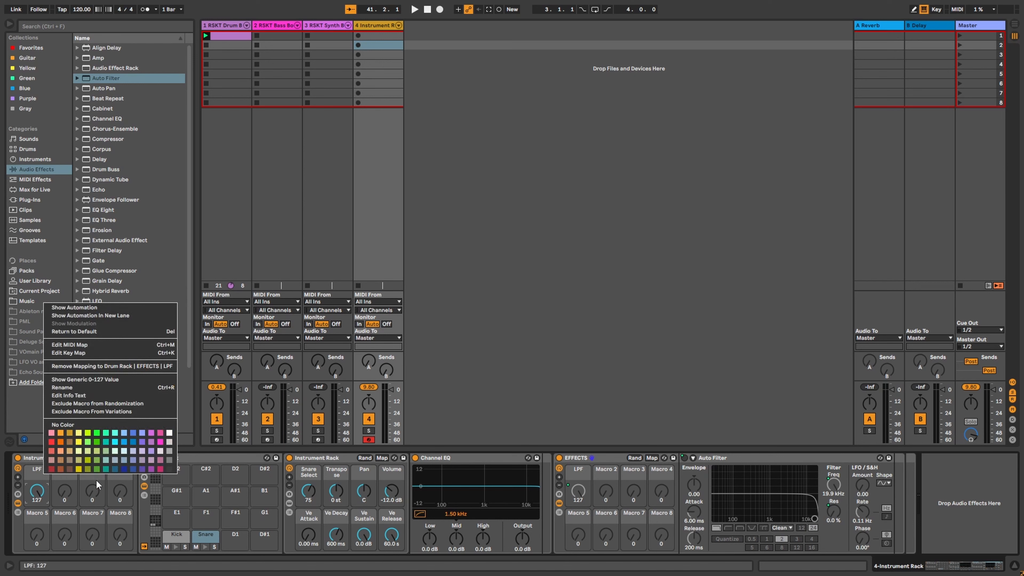
{"action": "left_click", "coordinate": [143, 444]}
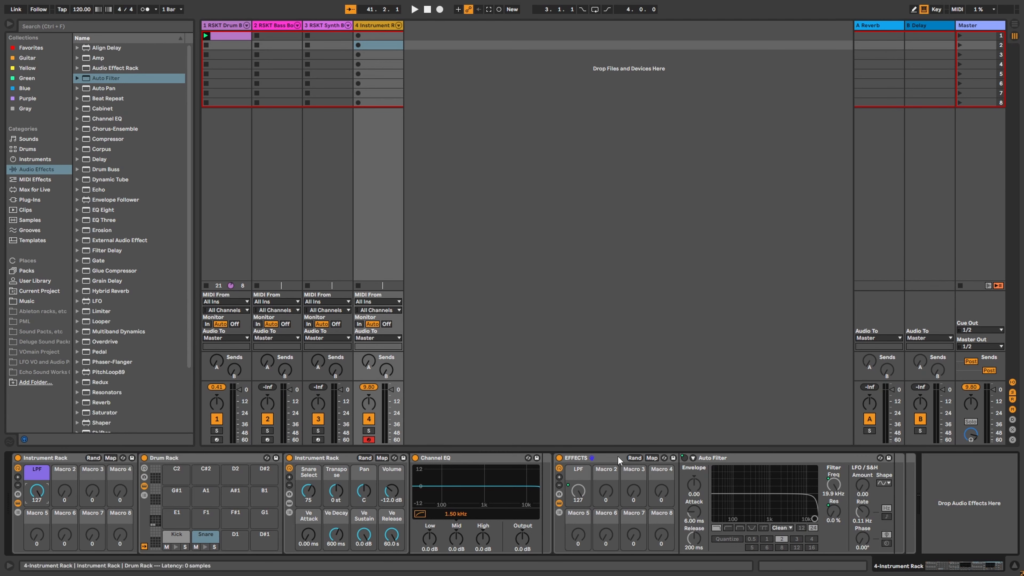
{"action": "double_click", "coordinate": [577, 457]}
{"action": "left_click", "coordinate": [834, 491]}
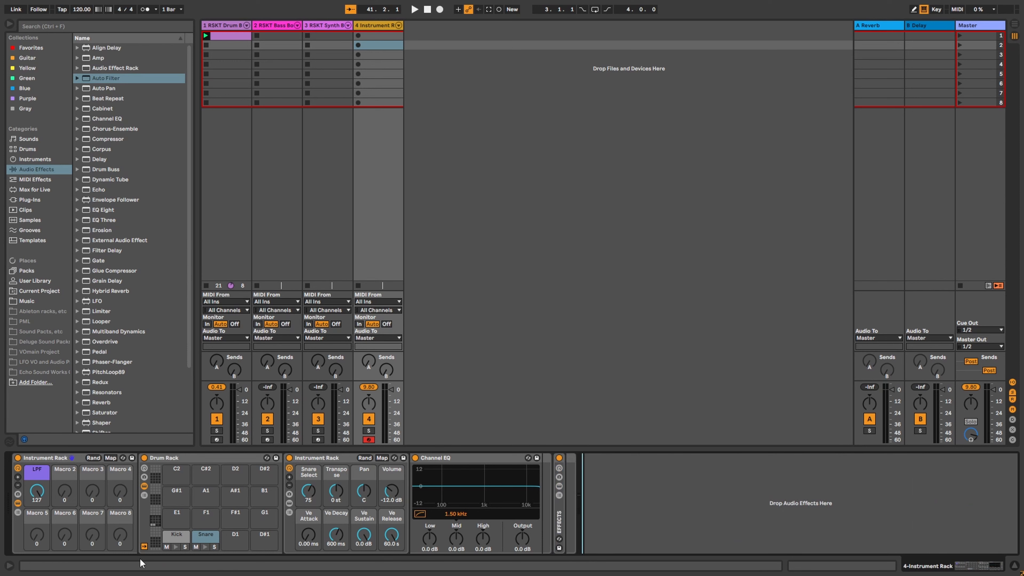
Step: Test the LPF macro and expand EFFECTS. Add a Delay after the Auto Filter, then fold it
{"action": "mouse_move", "coordinate": [39, 501]}
{"action": "left_mouse_down"}
{"action": "mouse_move", "coordinate": [39, 540]}
{"action": "mouse_move", "coordinate": [39, 500]}
{"action": "left_mouse_up"}
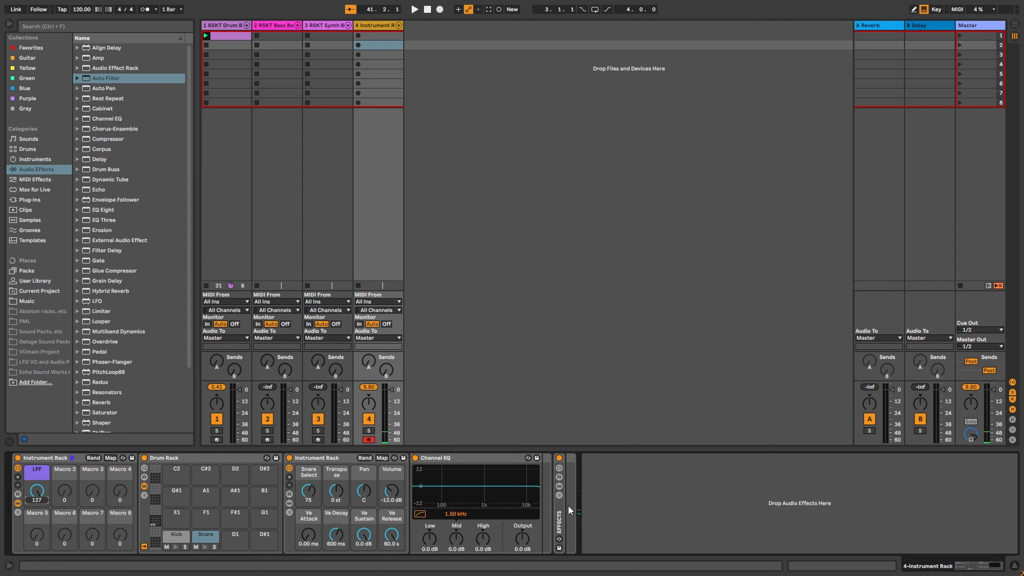
{"action": "double_click", "coordinate": [561, 526]}
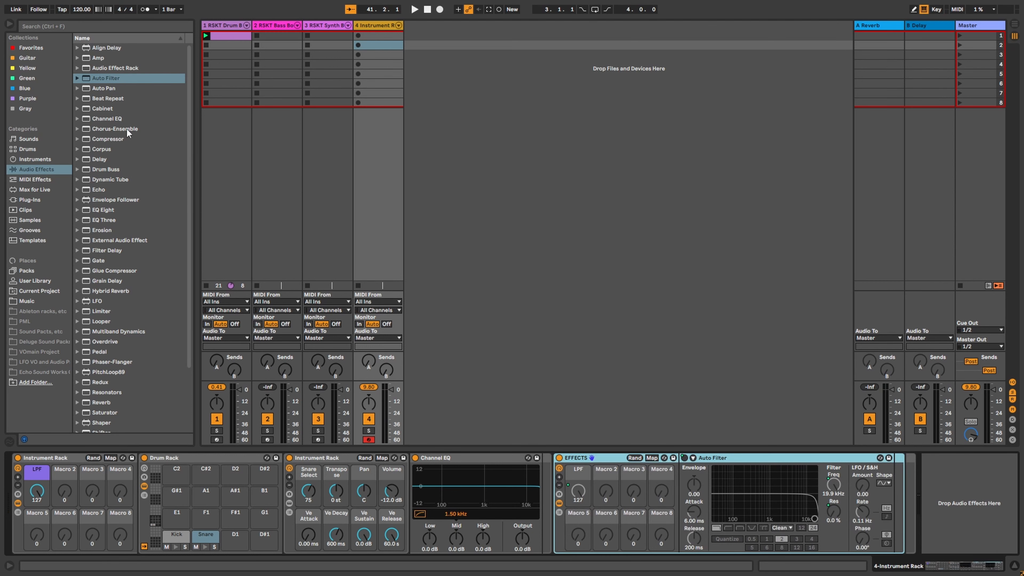
{"action": "mouse_move", "coordinate": [105, 161]}
{"action": "left_mouse_down"}
{"action": "mouse_move", "coordinate": [504, 323]}
{"action": "mouse_move", "coordinate": [867, 492]}
{"action": "mouse_move", "coordinate": [893, 497]}
{"action": "mouse_move", "coordinate": [840, 478]}
{"action": "mouse_move", "coordinate": [906, 485]}
{"action": "mouse_move", "coordinate": [617, 451]}
{"action": "mouse_move", "coordinate": [894, 478]}
{"action": "mouse_move", "coordinate": [734, 468]}
{"action": "left_mouse_up"}
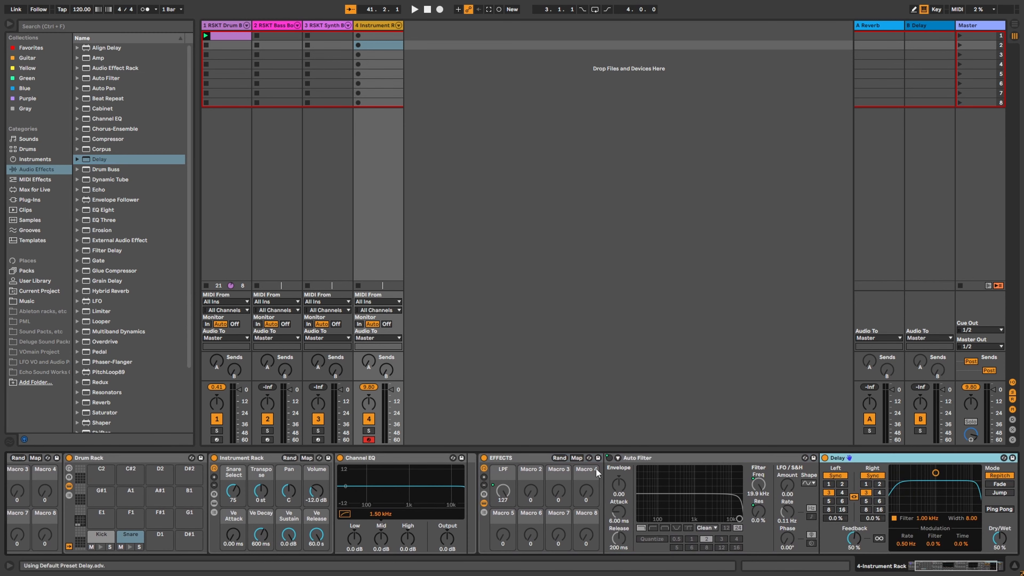
{"action": "left_click", "coordinate": [665, 457]}
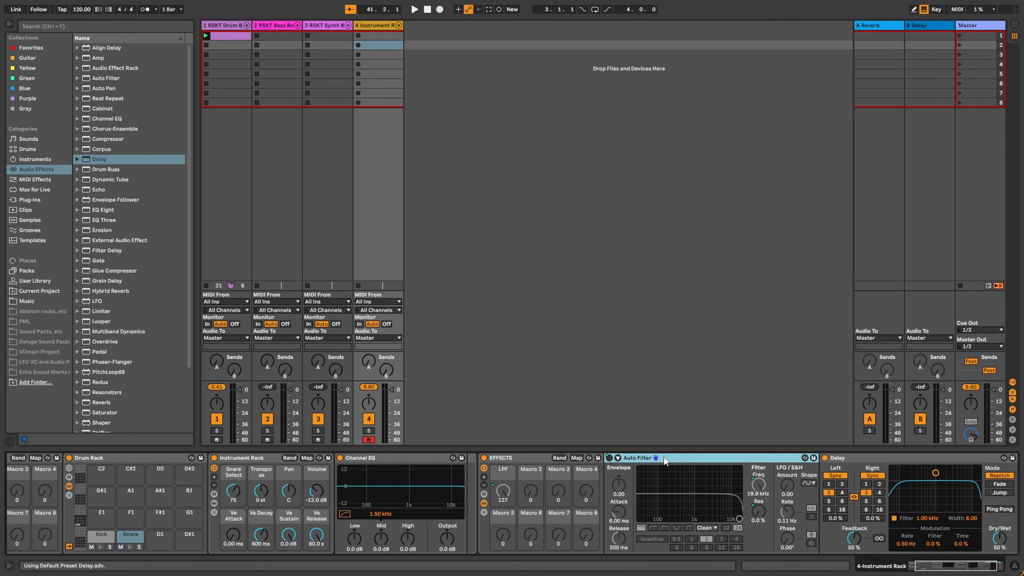
{"action": "double_click", "coordinate": [664, 458]}
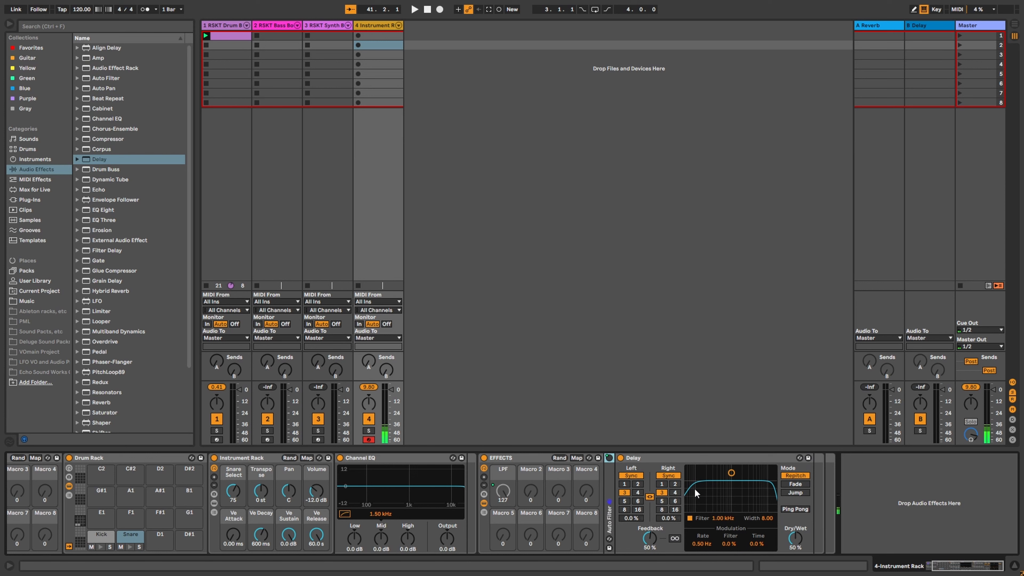
Step: Set both delay times to 2 and map the Delay's Dry/Wet to Macro 2, then undo it all
{"action": "left_click", "coordinate": [675, 484]}
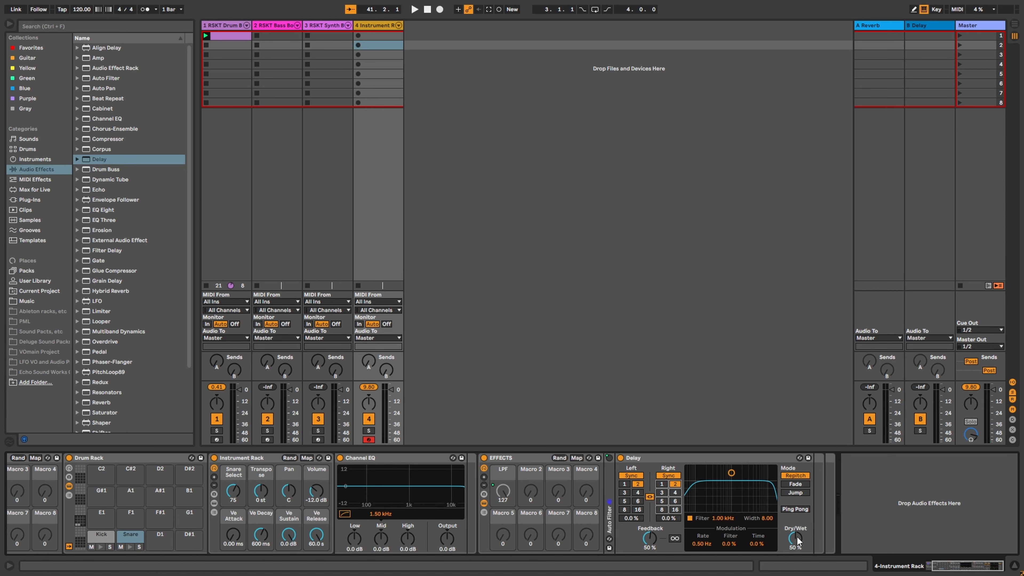
{"action": "right_click", "coordinate": [796, 545]}
{"action": "left_click", "coordinate": [838, 422]}
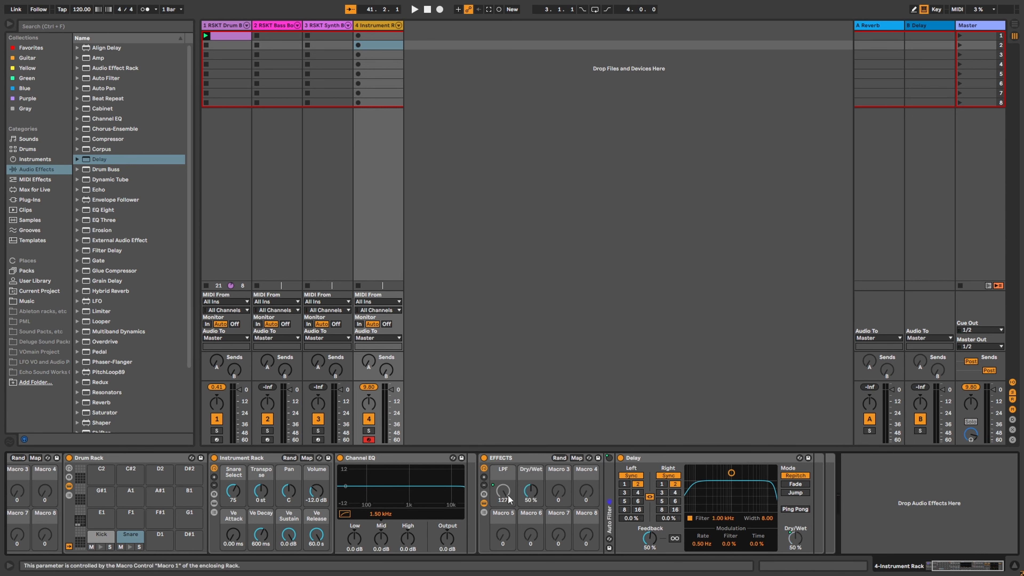
{"action": "right_click", "coordinate": [620, 459]}
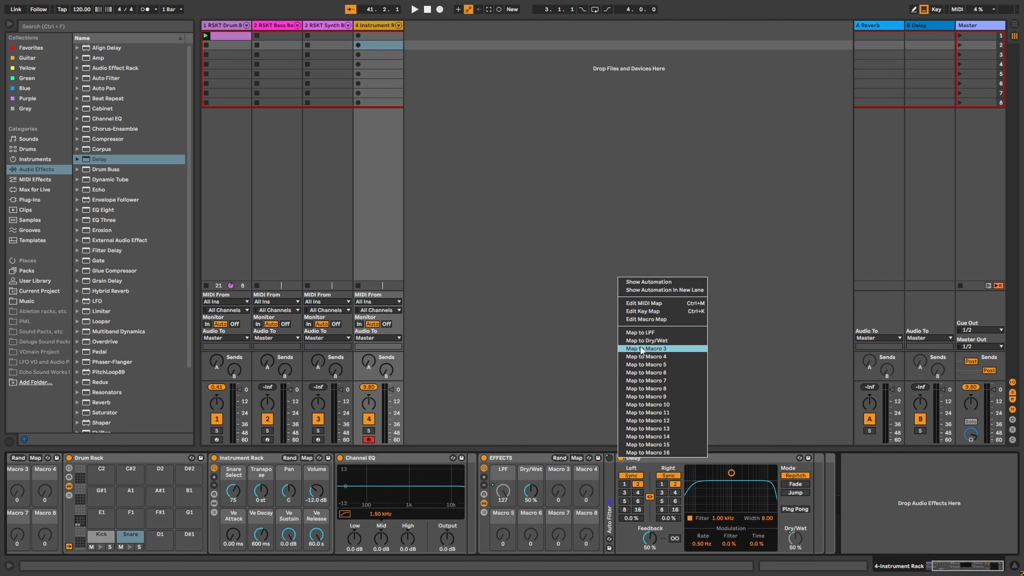
{"action": "left_click", "coordinate": [533, 466]}
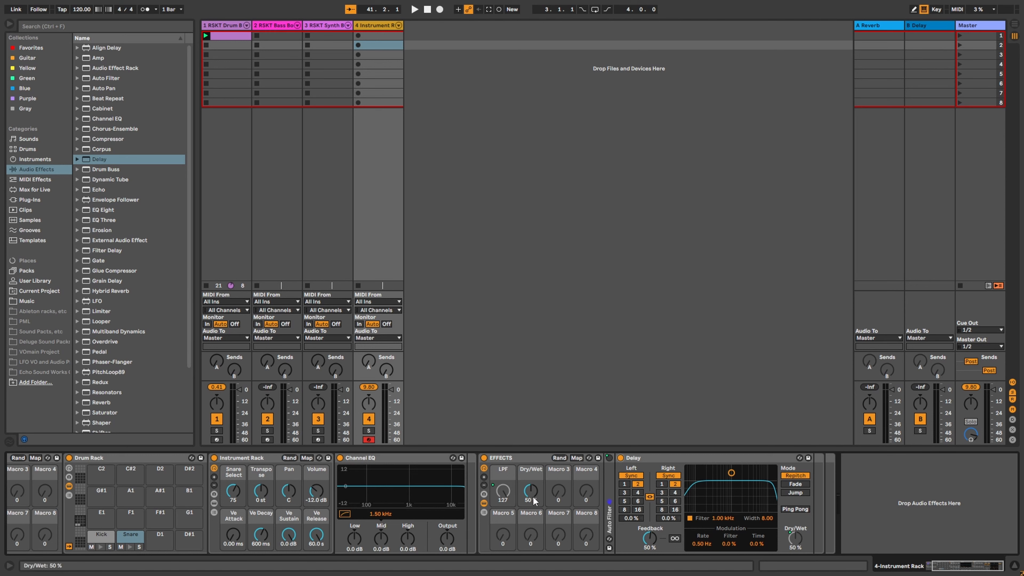
{"action": "key", "text": "ctrl+z"}
{"action": "key", "text": "ctrl+z"}
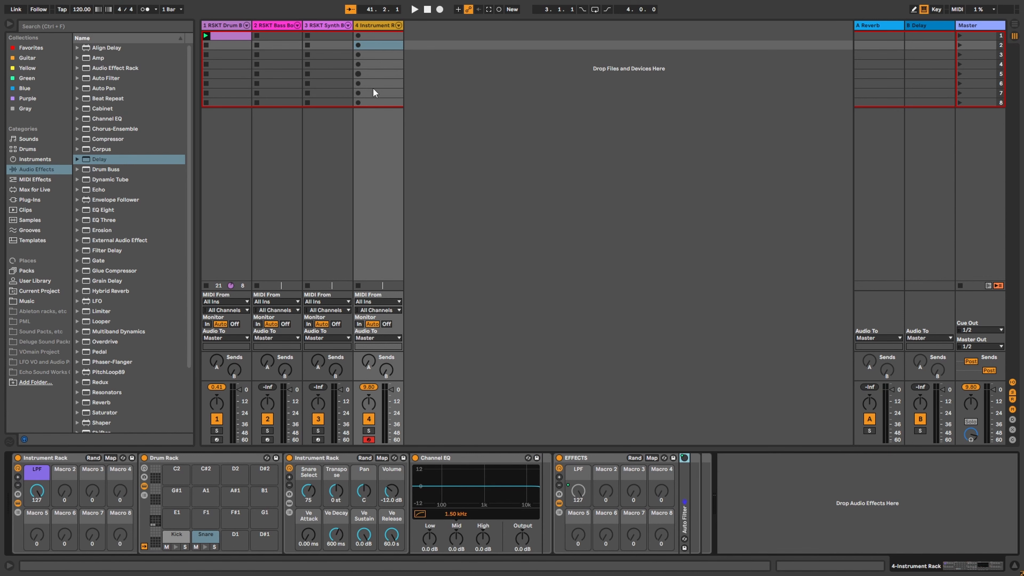
Step: Rename track 4 to 'Drum' and switch to the RSKT Bass Box track
{"action": "right_click", "coordinate": [372, 25]}
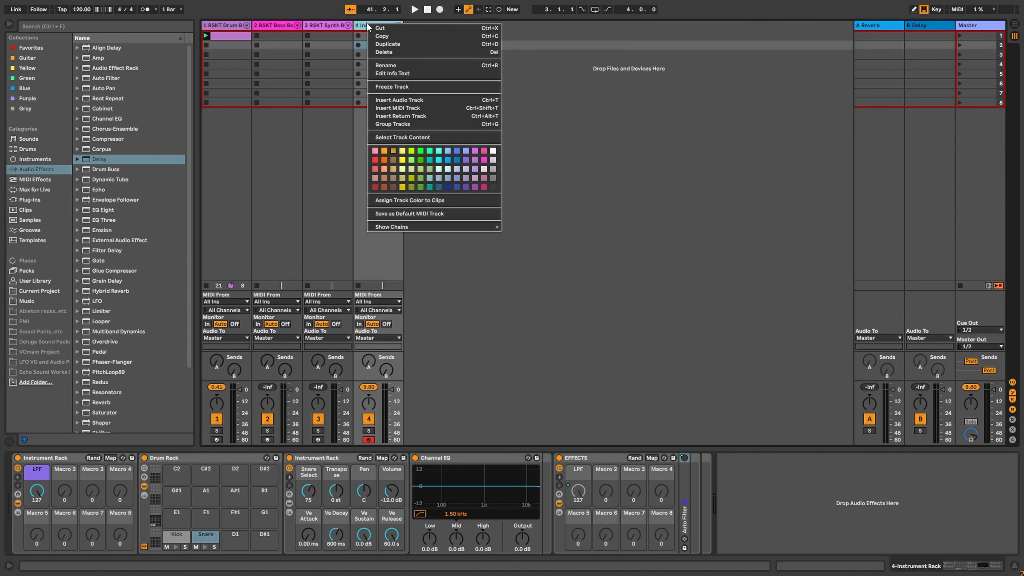
{"action": "left_click", "coordinate": [393, 64]}
{"action": "type", "text": "Drum"}
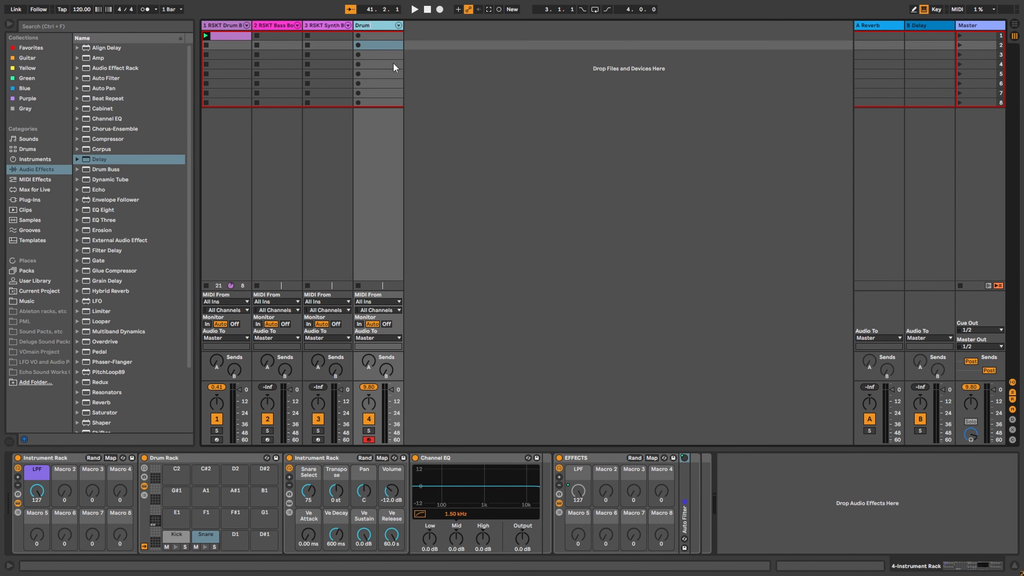
{"action": "key", "text": "Return"}
{"action": "left_click", "coordinate": [282, 26]}
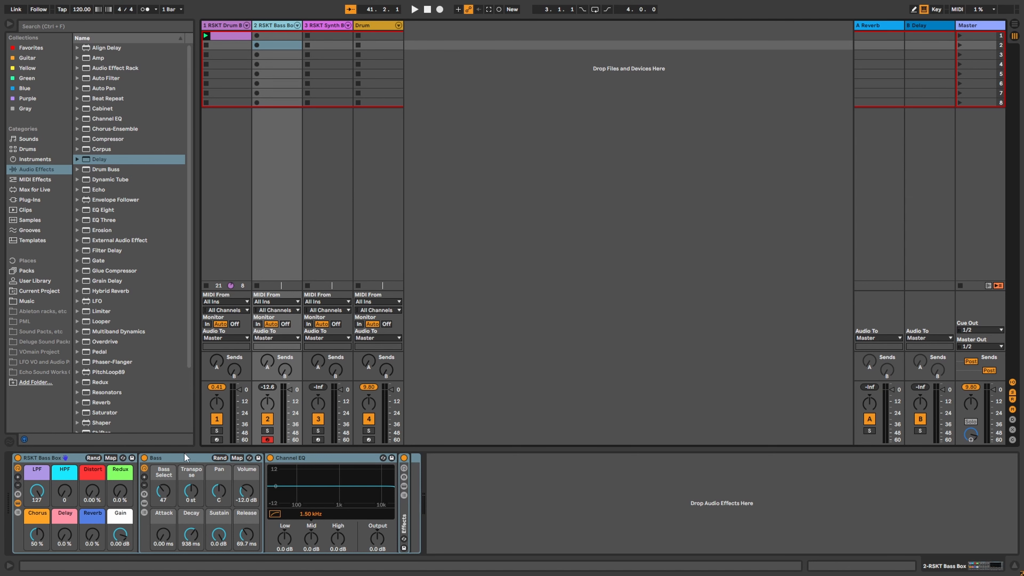
Step: Arm the RSKT Bass Box track and sweep its Chorus macro down and back up
{"action": "left_click", "coordinate": [220, 36]}
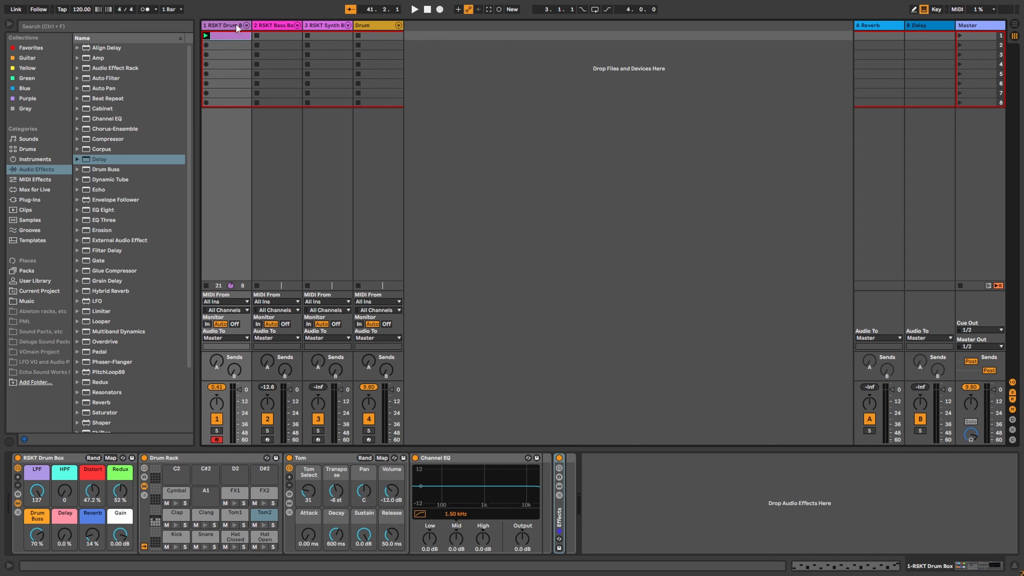
{"action": "left_click", "coordinate": [277, 28]}
{"action": "left_click", "coordinate": [231, 30]}
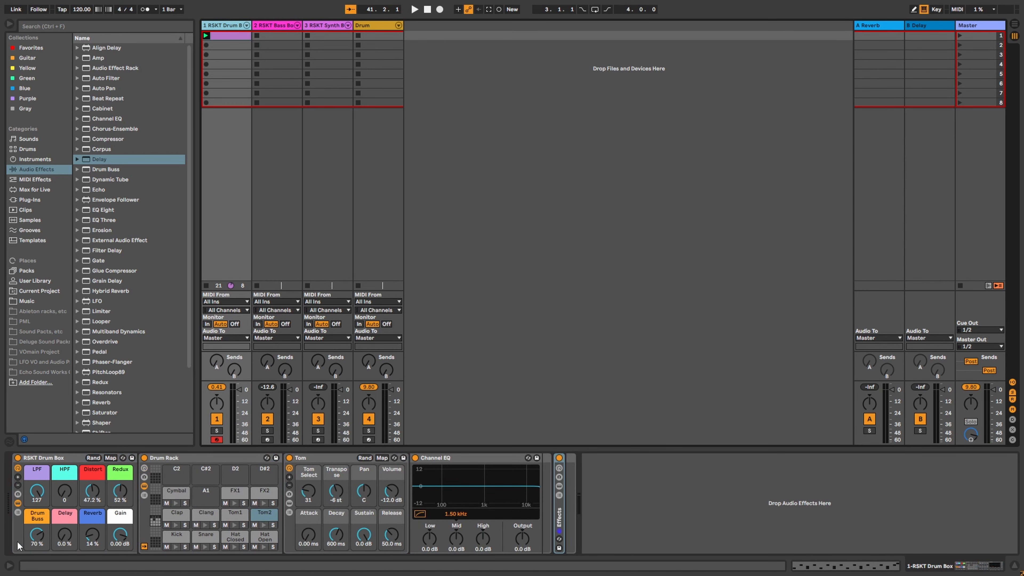
{"action": "left_click", "coordinate": [289, 33]}
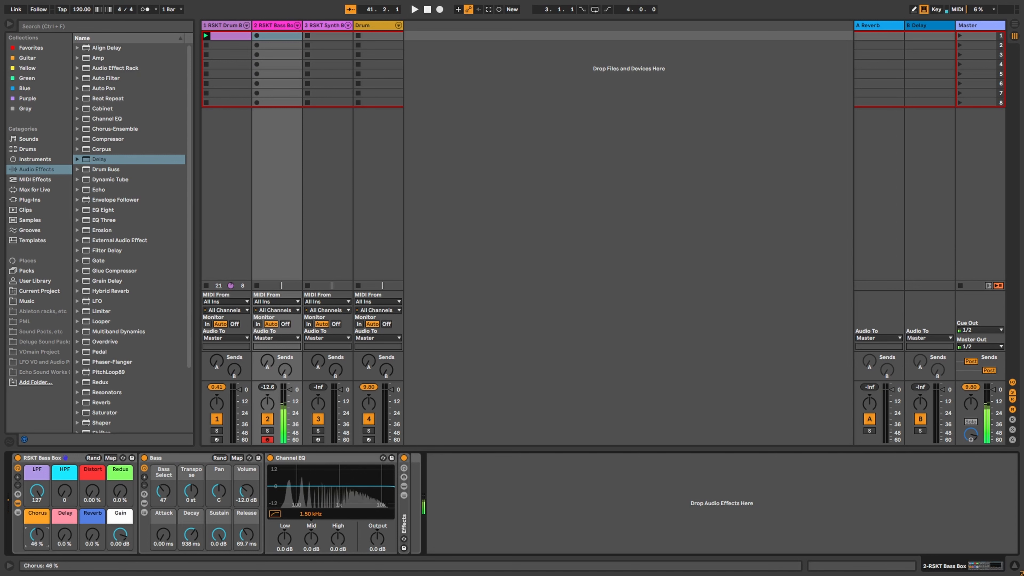
{"action": "left_click_drag", "start_coordinate": [37, 535], "coordinate": [37, 570]}
{"action": "mouse_move", "coordinate": [37, 535]}
{"action": "left_mouse_down"}
{"action": "mouse_move", "coordinate": [37, 472]}
{"action": "mouse_move", "coordinate": [36, 545]}
{"action": "left_mouse_up"}
Step: Expand the bass rack and inspect the sampler's zone editor, keeping 1 voice
{"action": "left_click", "coordinate": [144, 504]}
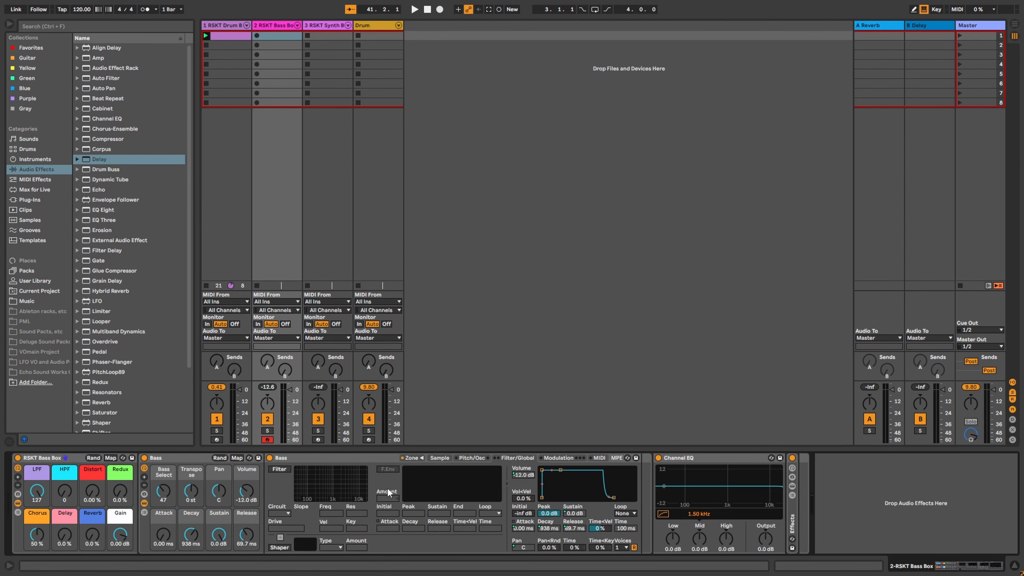
{"action": "left_click", "coordinate": [420, 458]}
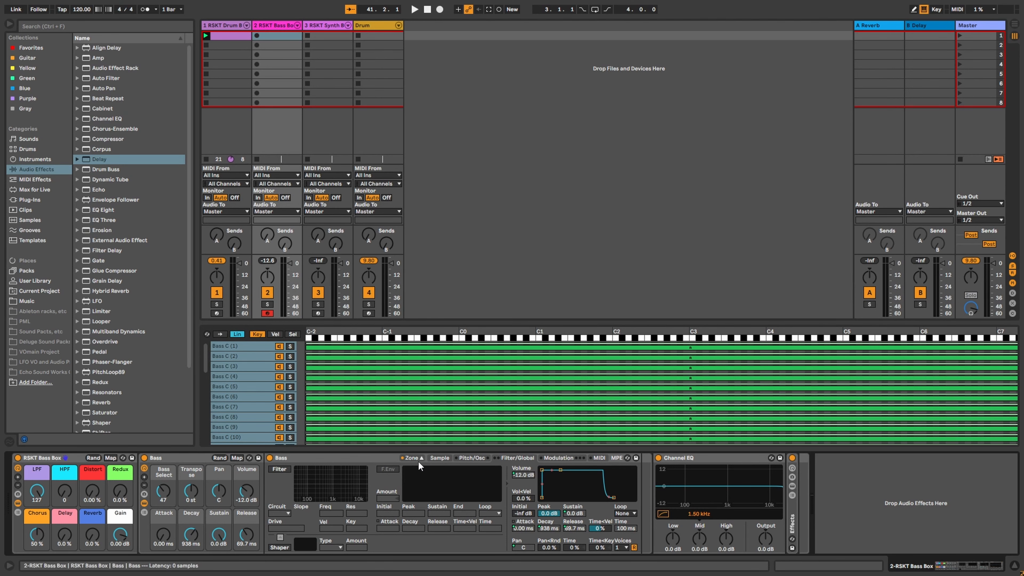
{"action": "left_click", "coordinate": [422, 458]}
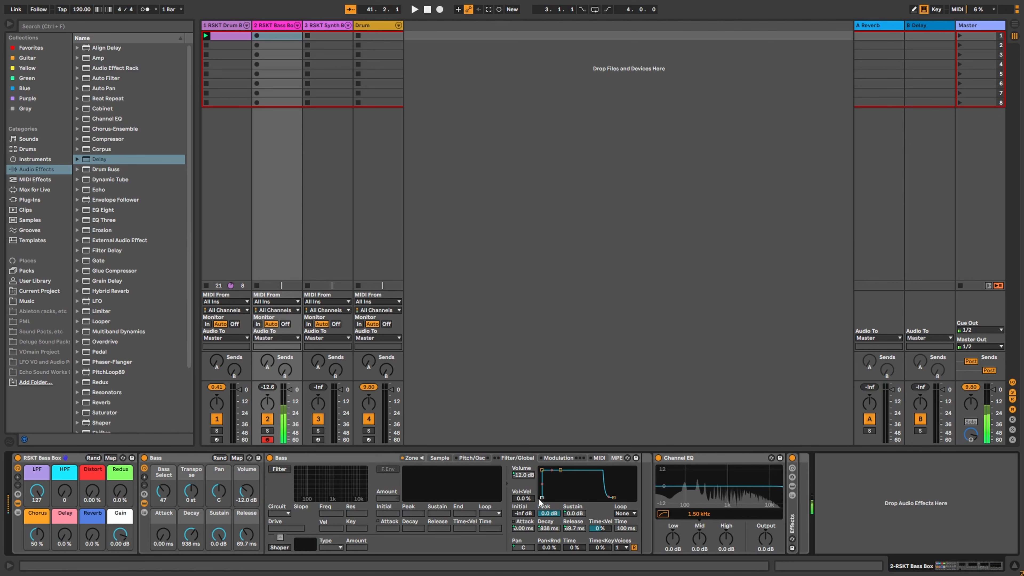
{"action": "left_click", "coordinate": [625, 549]}
{"action": "left_click", "coordinate": [626, 549]}
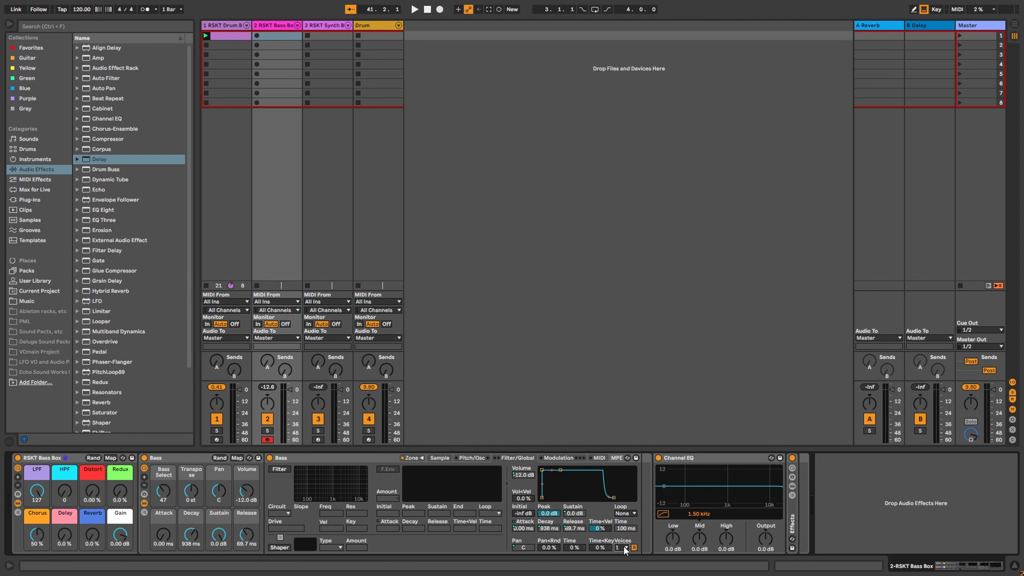
Step: Reset the bass sampler's glide to 50 ms and turn glide Off, then show the Sample page
{"action": "left_click", "coordinate": [472, 458]}
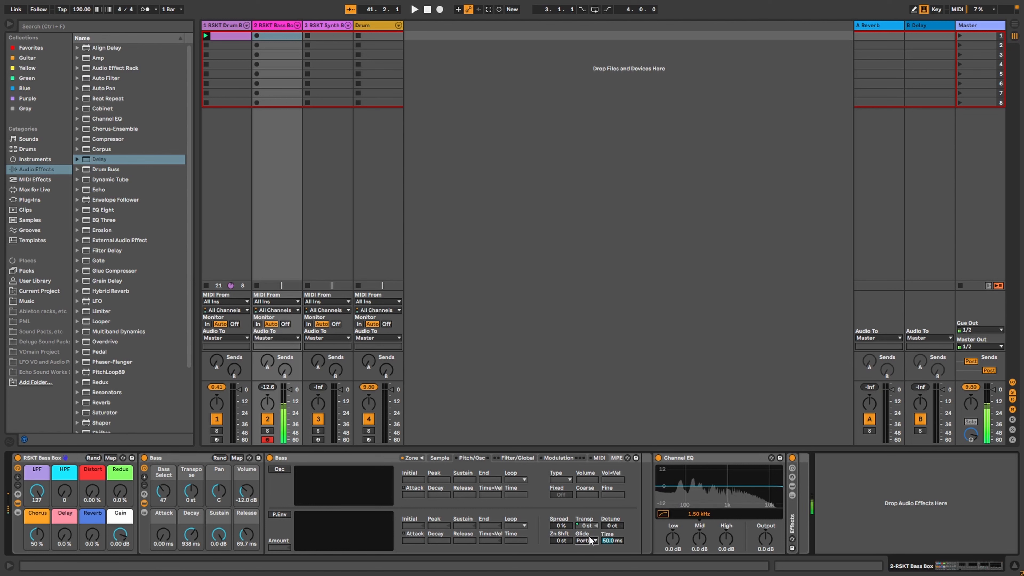
{"action": "left_click_drag", "start_coordinate": [603, 543], "coordinate": [606, 542]}
{"action": "left_click_drag", "start_coordinate": [610, 541], "coordinate": [610, 563]}
{"action": "key", "text": "Delete"}
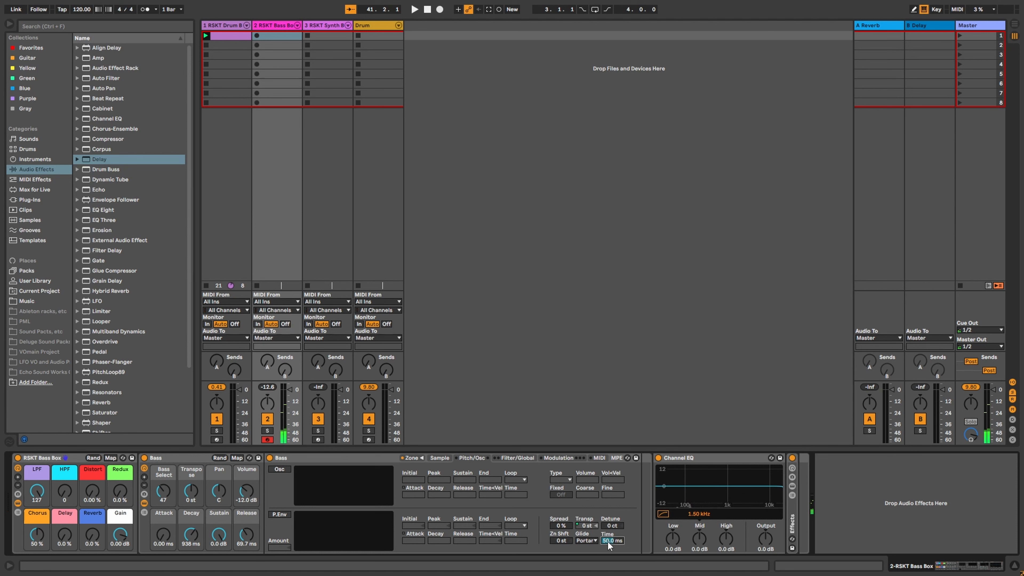
{"action": "left_click", "coordinate": [586, 541]}
{"action": "left_click", "coordinate": [586, 519]}
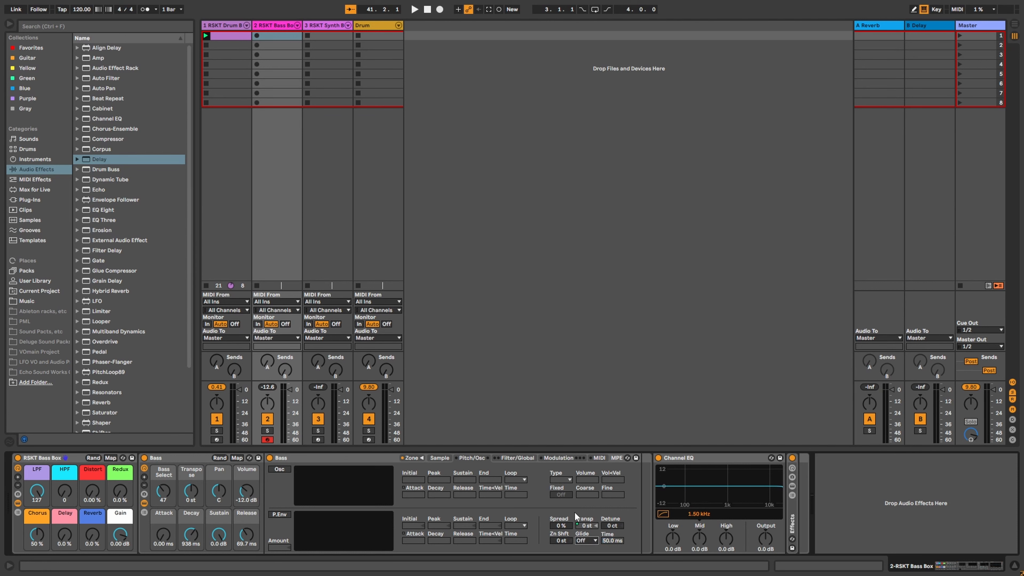
{"action": "left_click", "coordinate": [440, 458]}
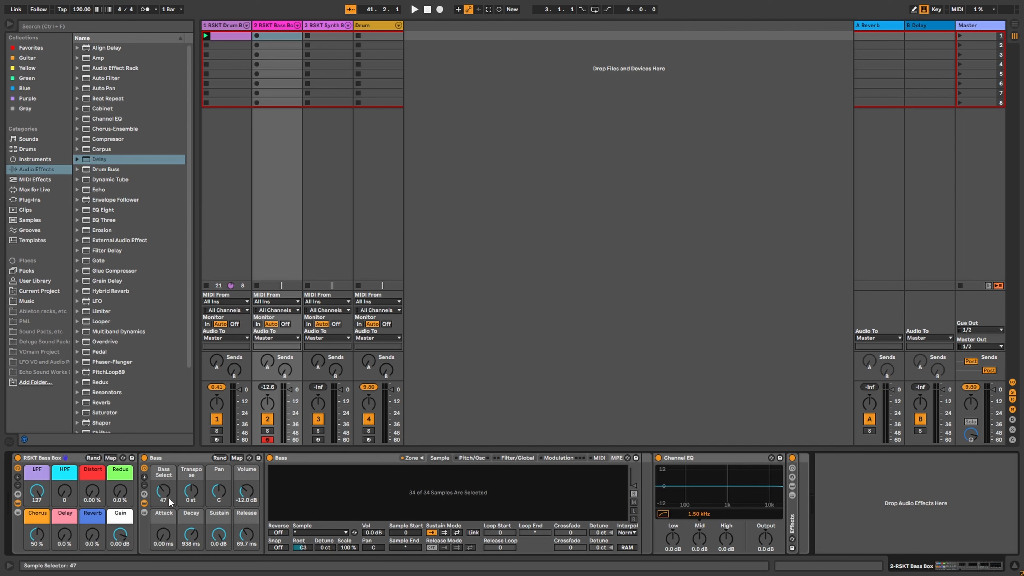
Step: Reset Bass Select to 0 and audition the Bass C (1) sample. Then switch to RSKT Synth Box
{"action": "double_click", "coordinate": [161, 490]}
{"action": "left_click", "coordinate": [317, 533]}
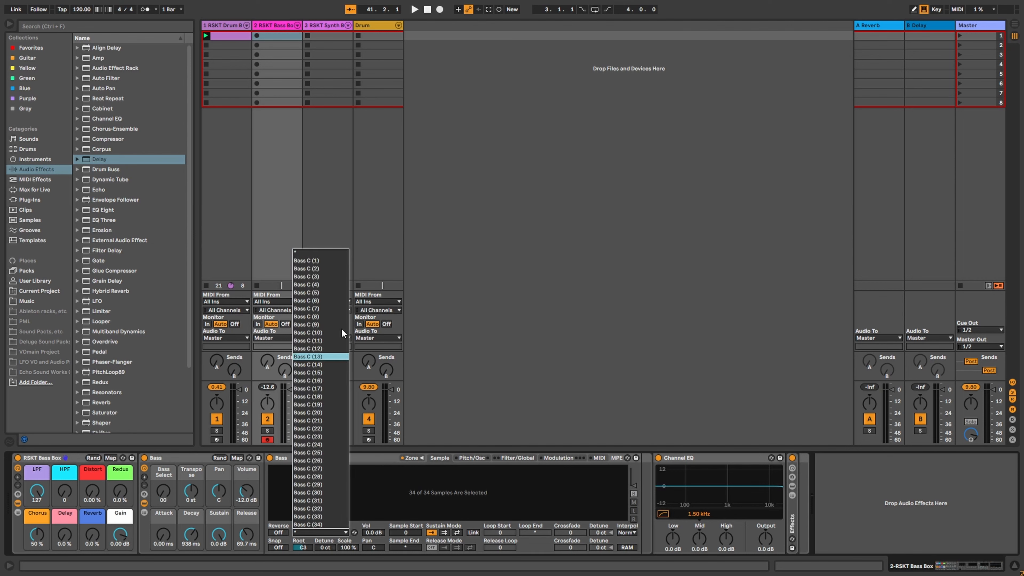
{"action": "left_click", "coordinate": [329, 267]}
{"action": "key", "text": "a"}
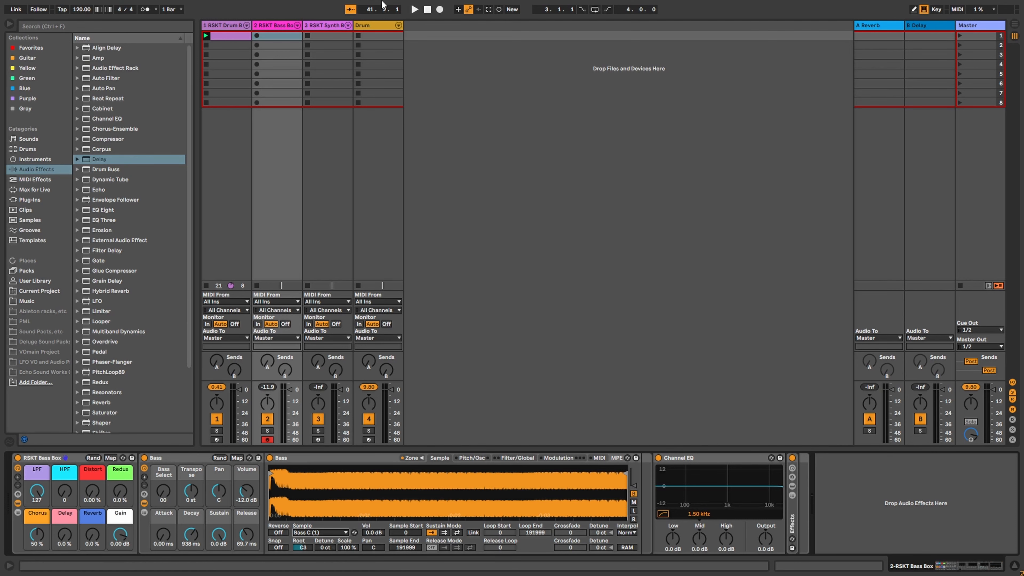
{"action": "left_click", "coordinate": [331, 26]}
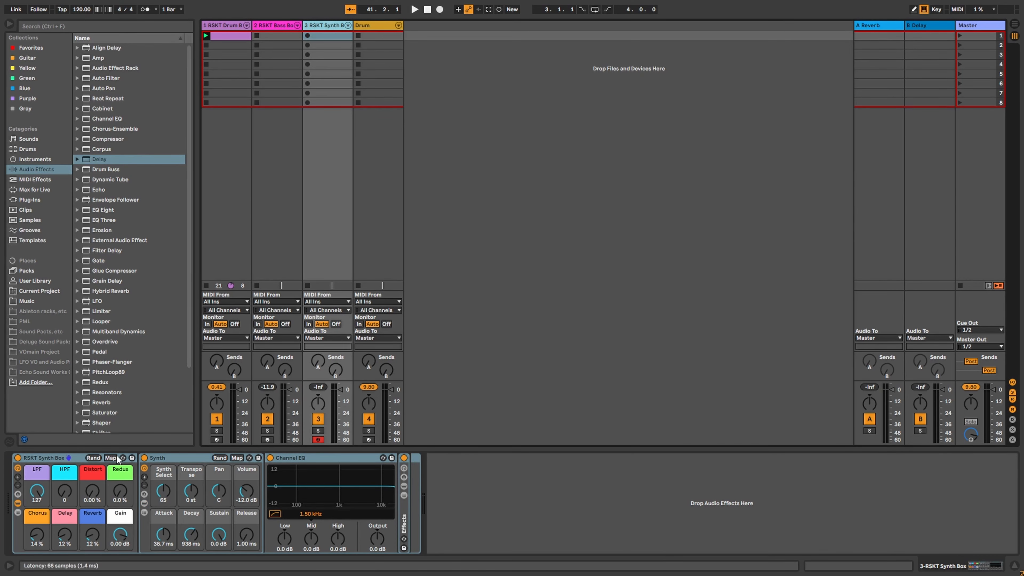
Step: Show the Synth rack's sampler, return to RSKT Bass Box, and turn on Info View
{"action": "left_click", "coordinate": [144, 504]}
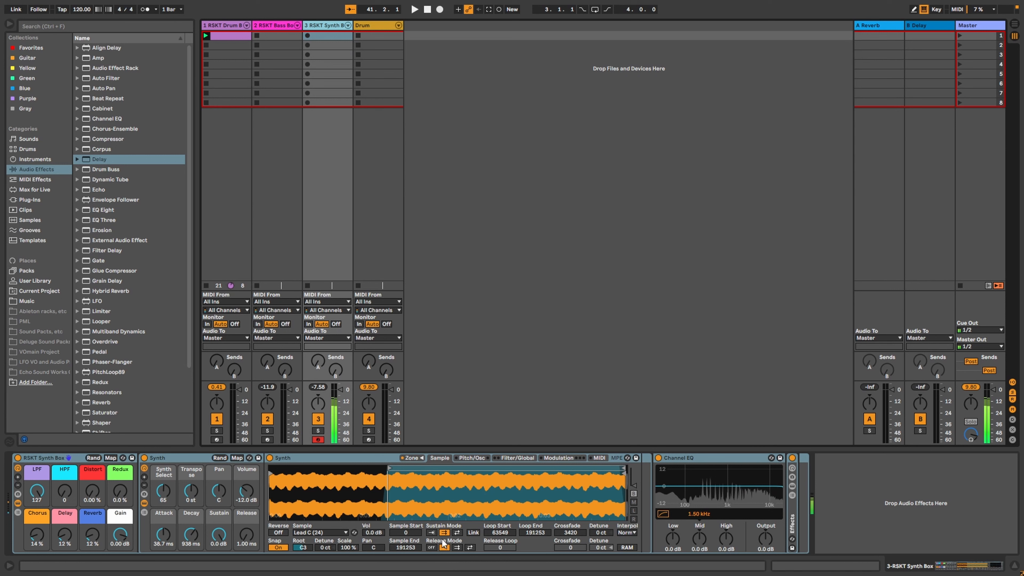
{"action": "left_click", "coordinate": [284, 26]}
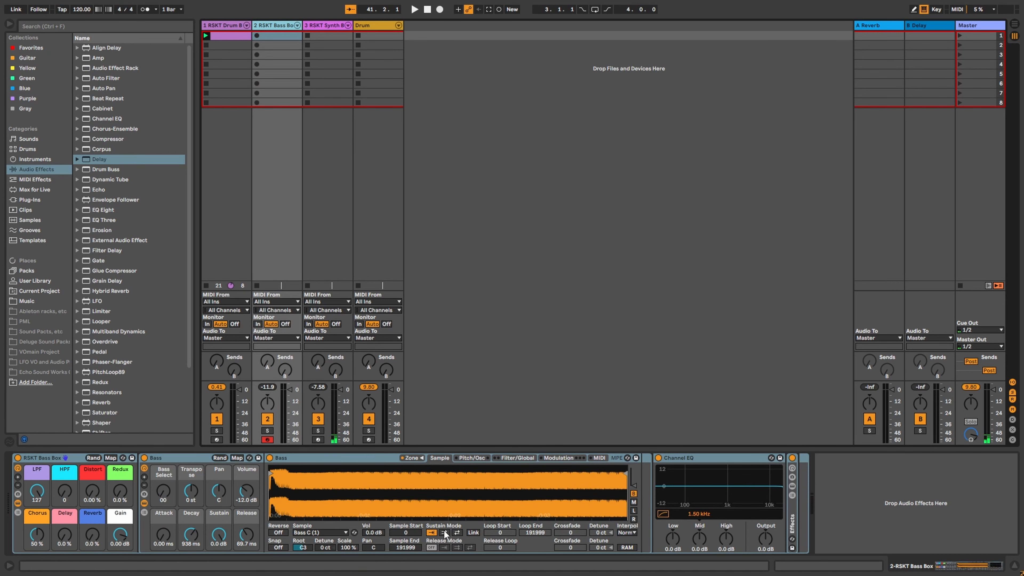
{"action": "left_click", "coordinate": [8, 567]}
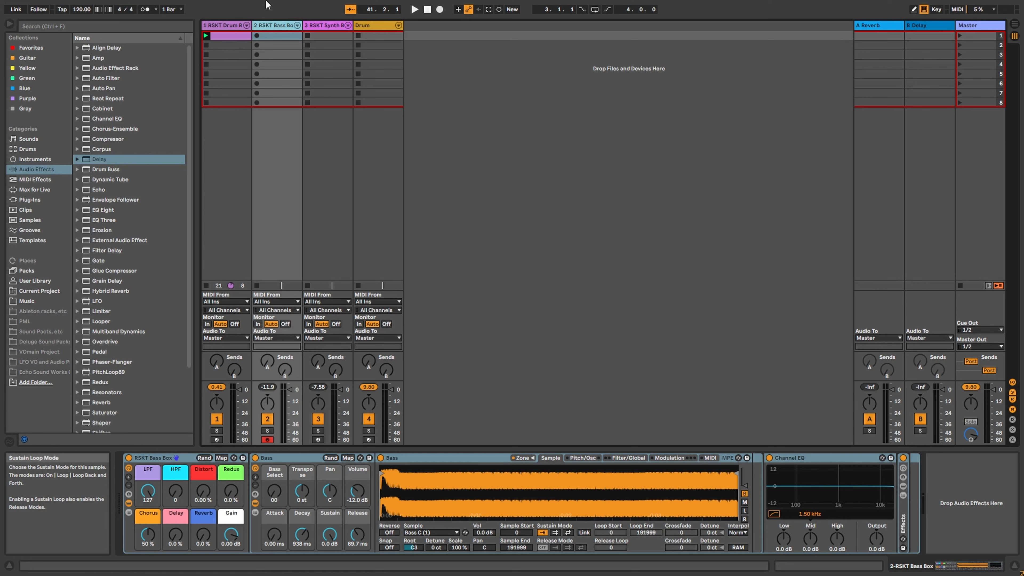
Step: Set Synth Select to 00 and load Lead C (1). Move the loop start later and add a 7980-sample crossfade
{"action": "left_click", "coordinate": [308, 27]}
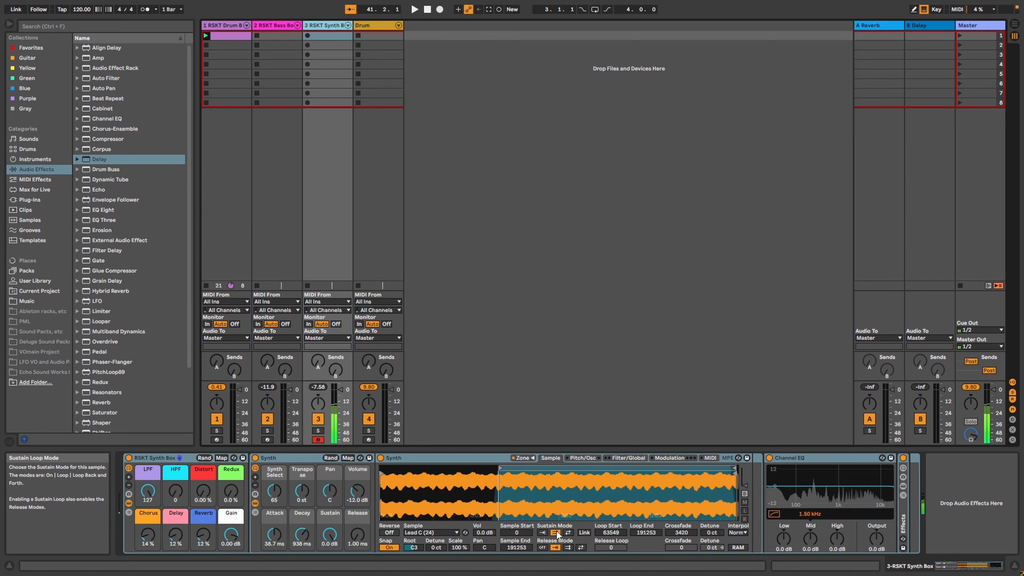
{"action": "left_click_drag", "start_coordinate": [279, 496], "coordinate": [279, 524]}
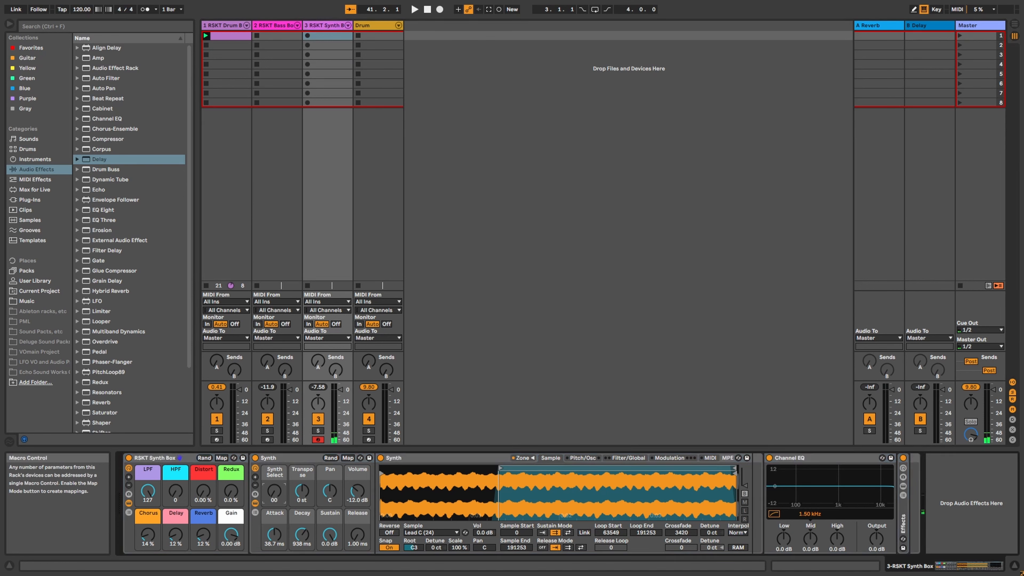
{"action": "left_click", "coordinate": [431, 533]}
{"action": "left_click", "coordinate": [431, 344]}
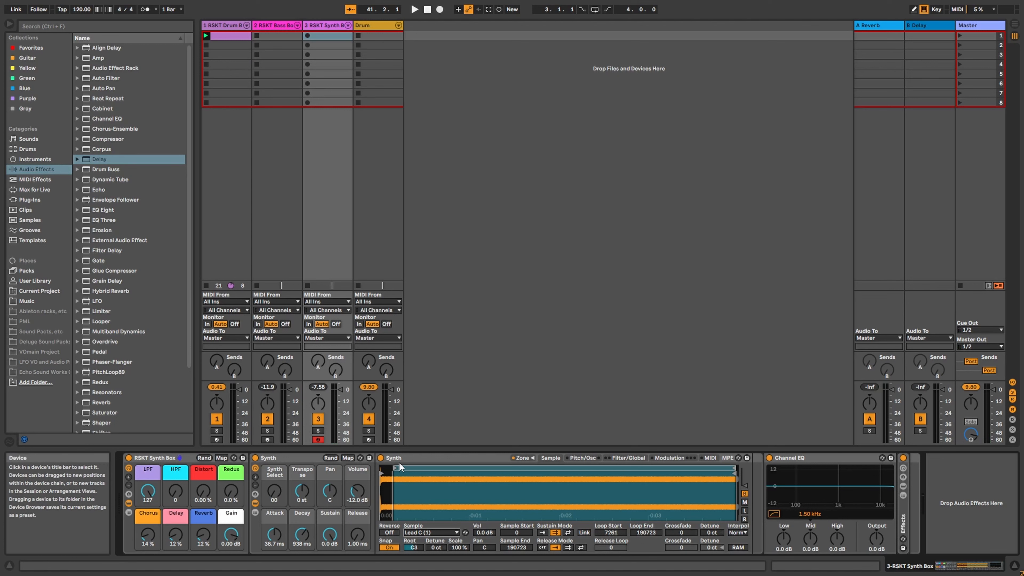
{"action": "mouse_move", "coordinate": [397, 470]}
{"action": "left_mouse_down"}
{"action": "mouse_move", "coordinate": [473, 471]}
{"action": "mouse_move", "coordinate": [430, 472]}
{"action": "left_mouse_up"}
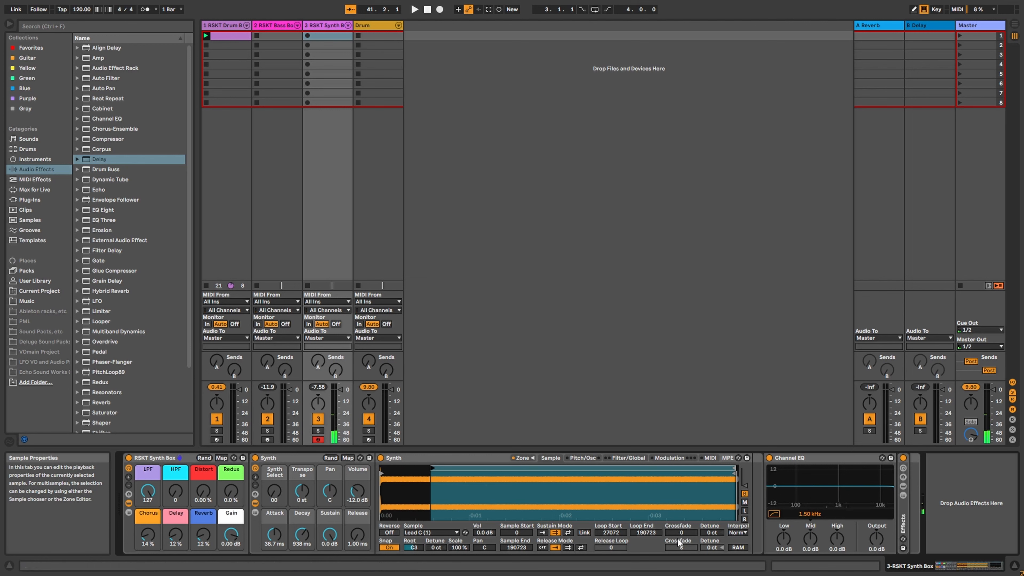
{"action": "left_click_drag", "start_coordinate": [680, 534], "coordinate": [680, 506]}
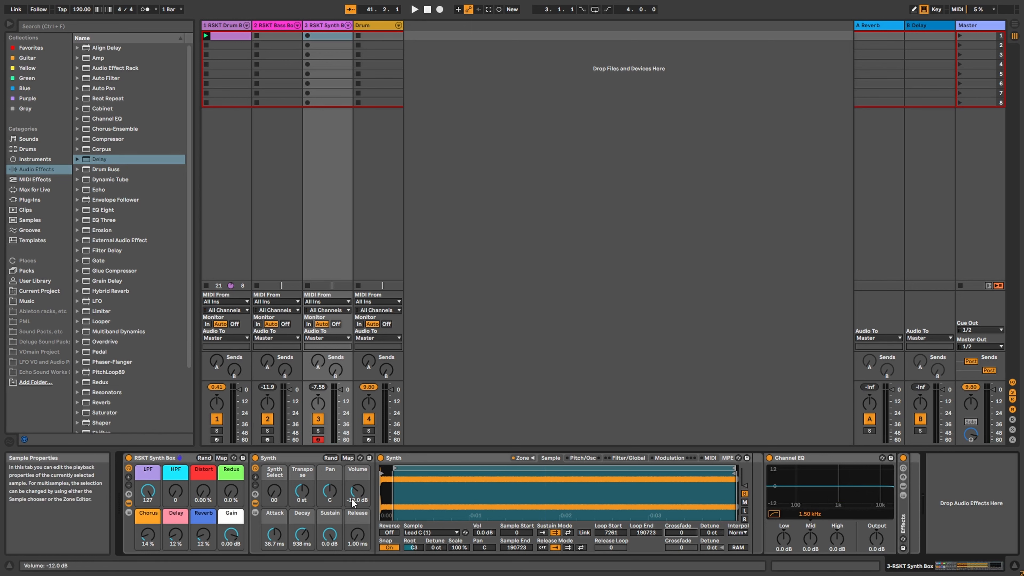
Step: Switch to the Lead C (2) sample and raise Synth Select slightly to 07
{"action": "left_click", "coordinate": [458, 533]}
{"action": "left_click", "coordinate": [428, 376]}
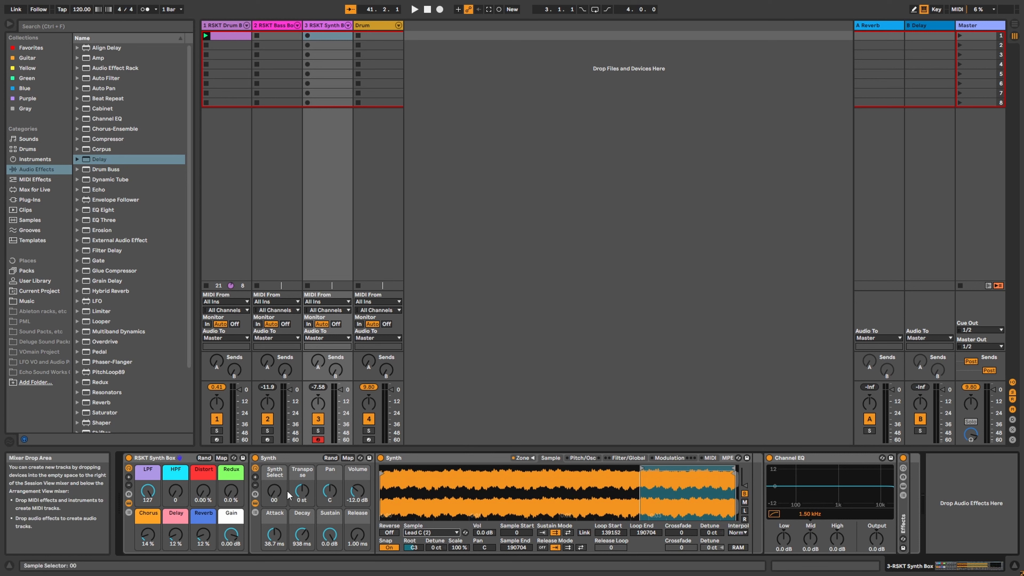
{"action": "mouse_move", "coordinate": [276, 497]}
{"action": "left_mouse_down"}
{"action": "mouse_move", "coordinate": [277, 506]}
{"action": "mouse_move", "coordinate": [292, 496]}
{"action": "left_mouse_up"}
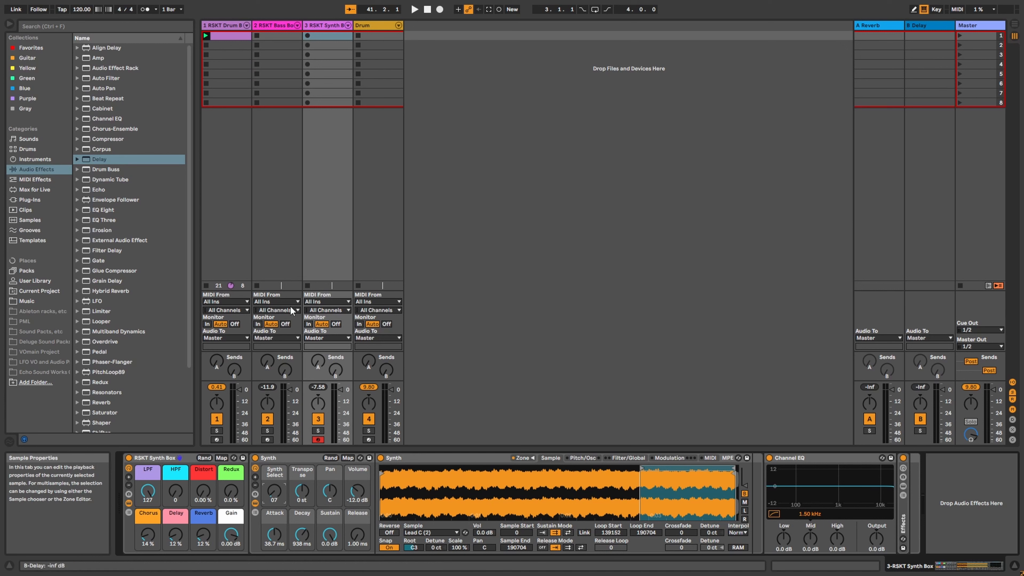
Step: Browse Instruments to the Wavetable Synth Rhythmic presets, collapse them, and hide Info View
{"action": "left_click", "coordinate": [37, 151]}
{"action": "left_click", "coordinate": [44, 160]}
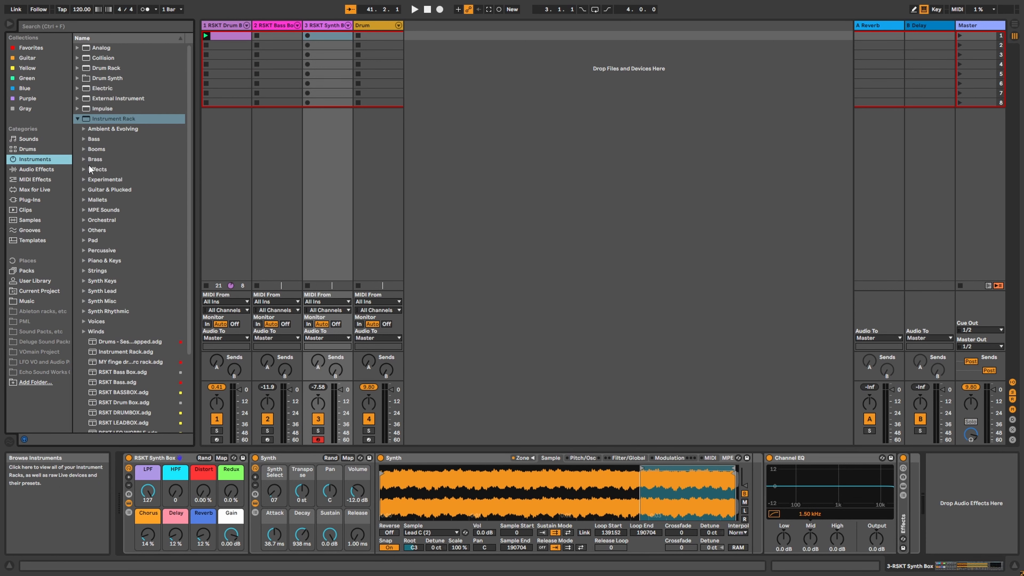
{"action": "left_click", "coordinate": [78, 118]}
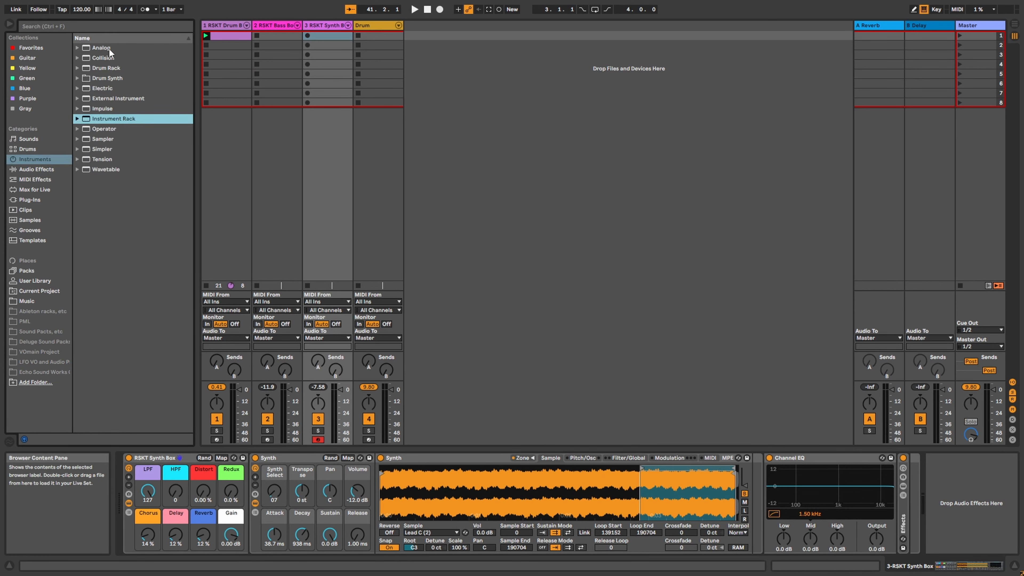
{"action": "left_click", "coordinate": [78, 170]}
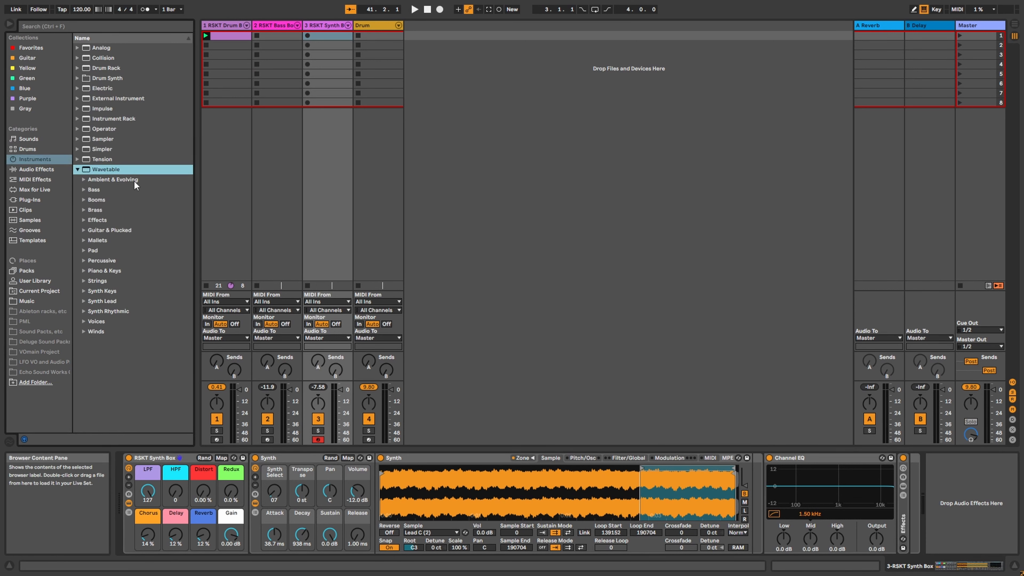
{"action": "left_click", "coordinate": [83, 312]}
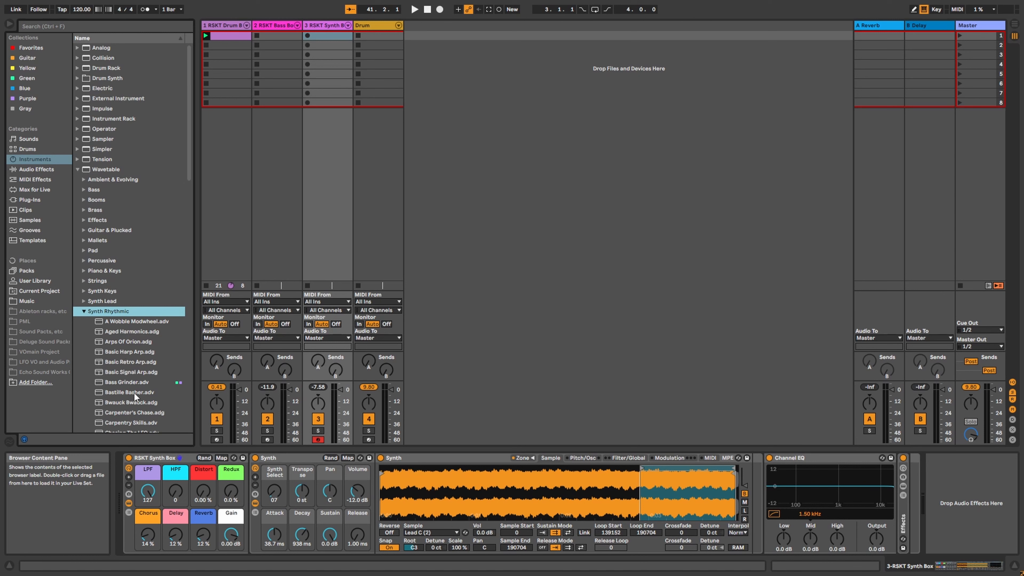
{"action": "left_click", "coordinate": [84, 311]}
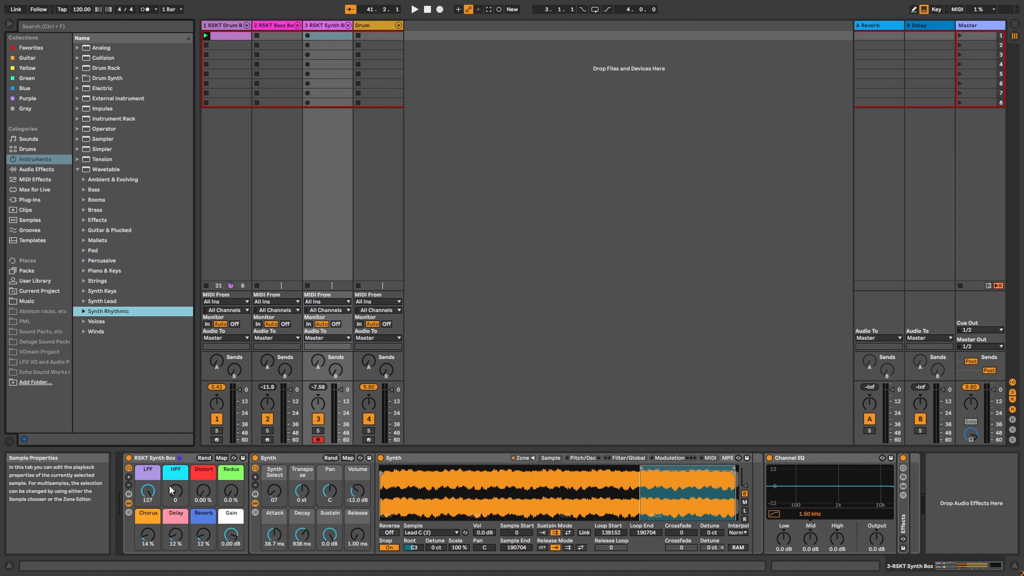
{"action": "left_click", "coordinate": [8, 566]}
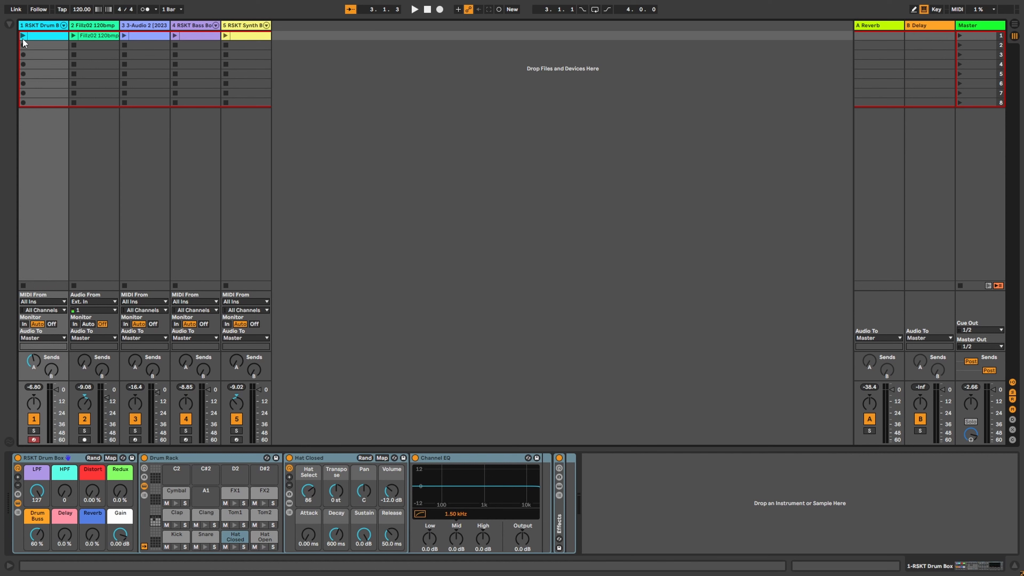
Step: Preview and stop the drum clip, then show the 3-Audio 2 track's devices
{"action": "left_click", "coordinate": [22, 36]}
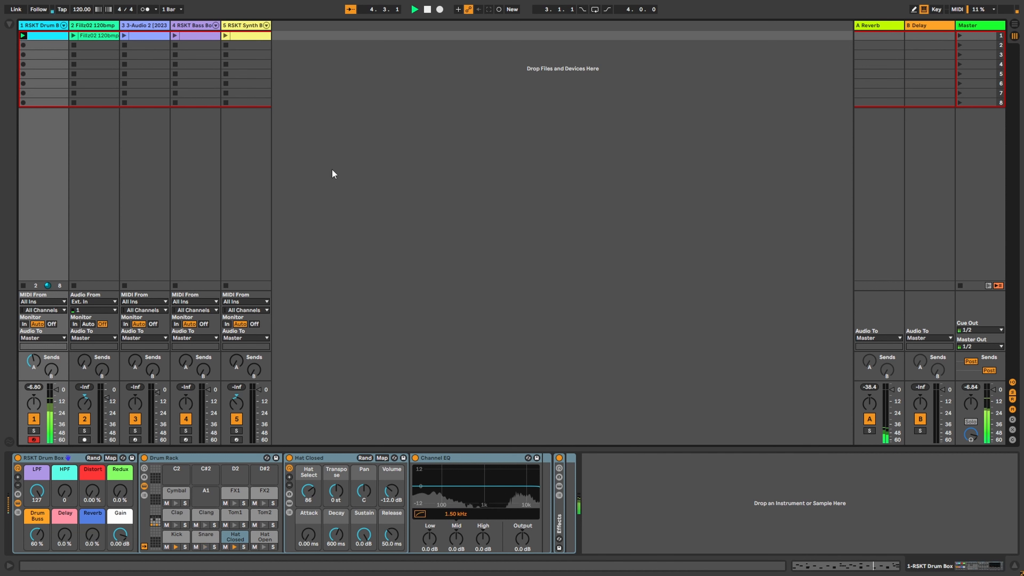
{"action": "key", "text": "space"}
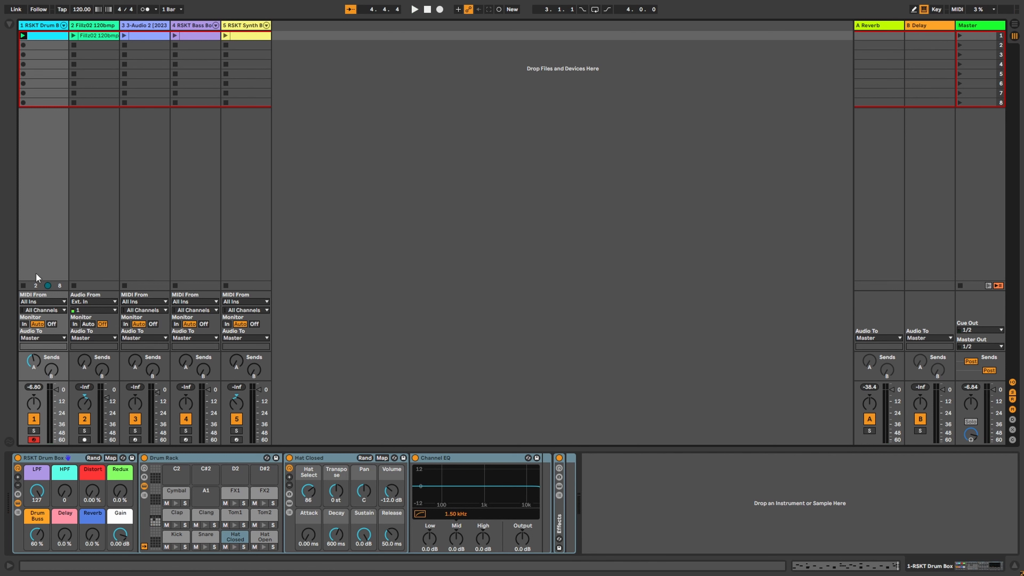
{"action": "left_click", "coordinate": [137, 26]}
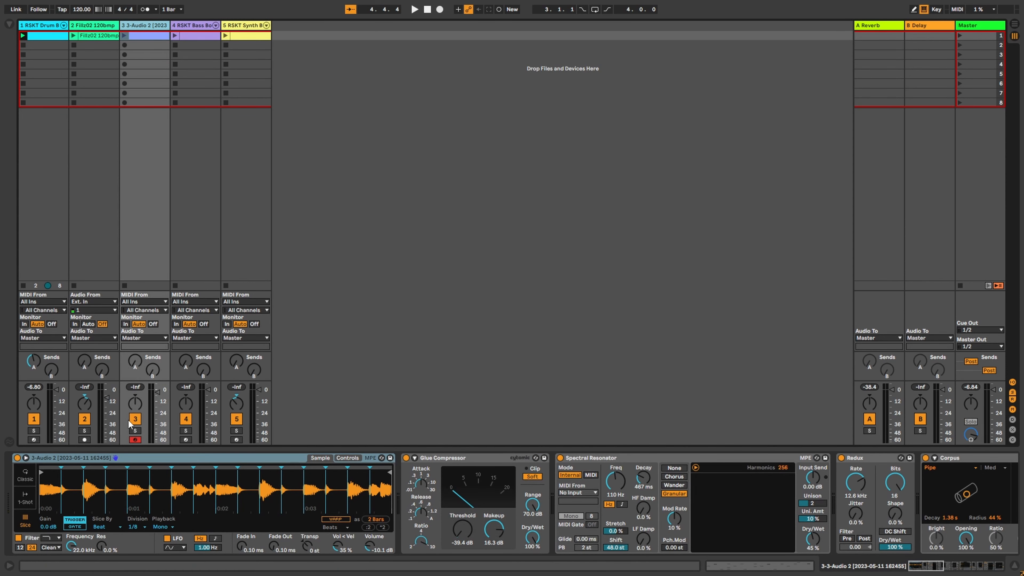
Step: Solo the 3-Audio 2 track and browse its effect chain from Glue Compressor to the end
{"action": "left_click", "coordinate": [135, 431]}
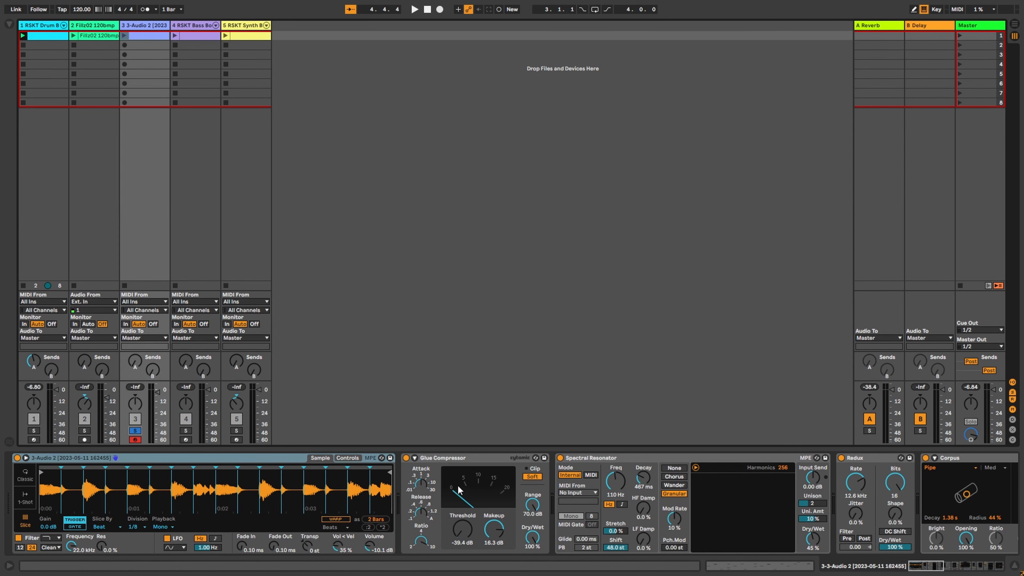
{"action": "left_click", "coordinate": [470, 459]}
{"action": "left_click_drag", "start_coordinate": [936, 564], "coordinate": [1013, 564]}
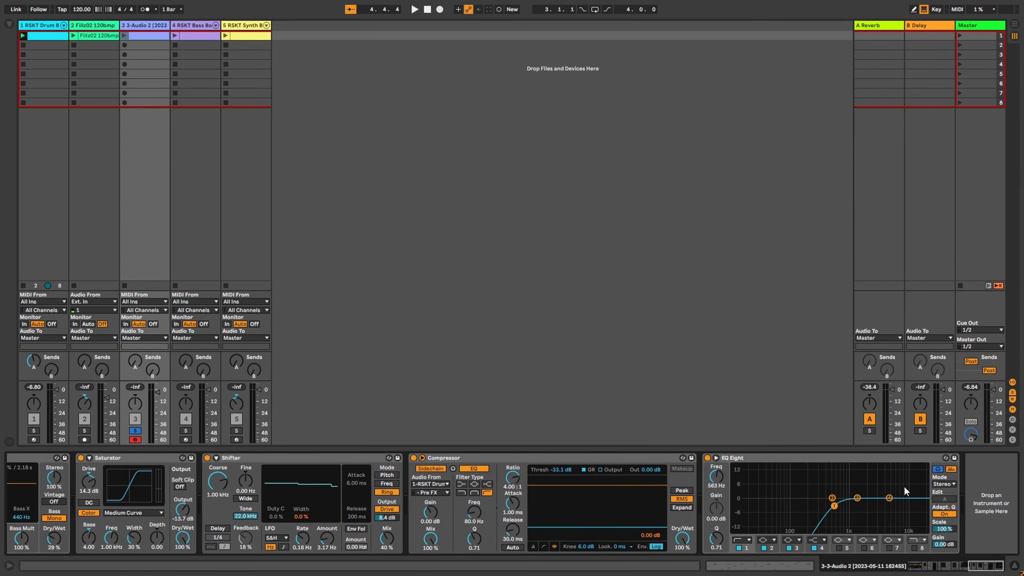
{"action": "left_click", "coordinate": [837, 460], "text": "shift"}
{"action": "left_click", "coordinate": [978, 567]}
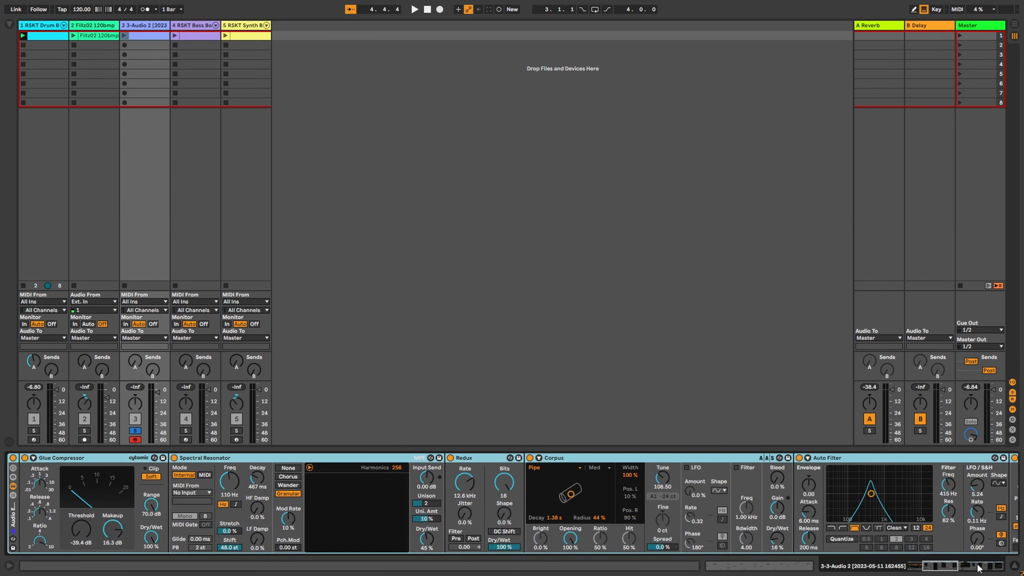
{"action": "left_click", "coordinate": [938, 567]}
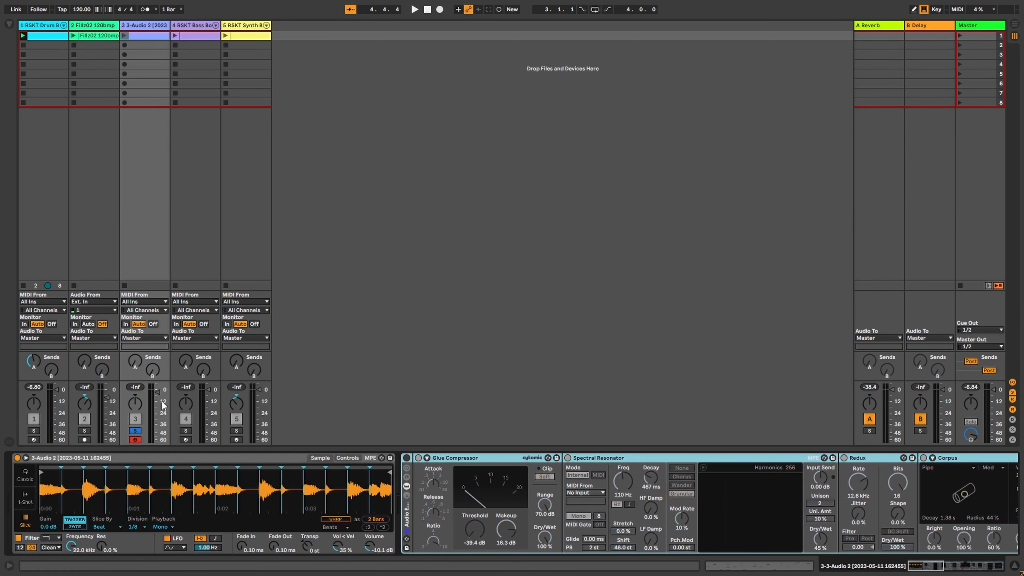
Step: Launch the 3-Audio 2 clip, switch the effect rack back on, and start playback
{"action": "left_click", "coordinate": [124, 36]}
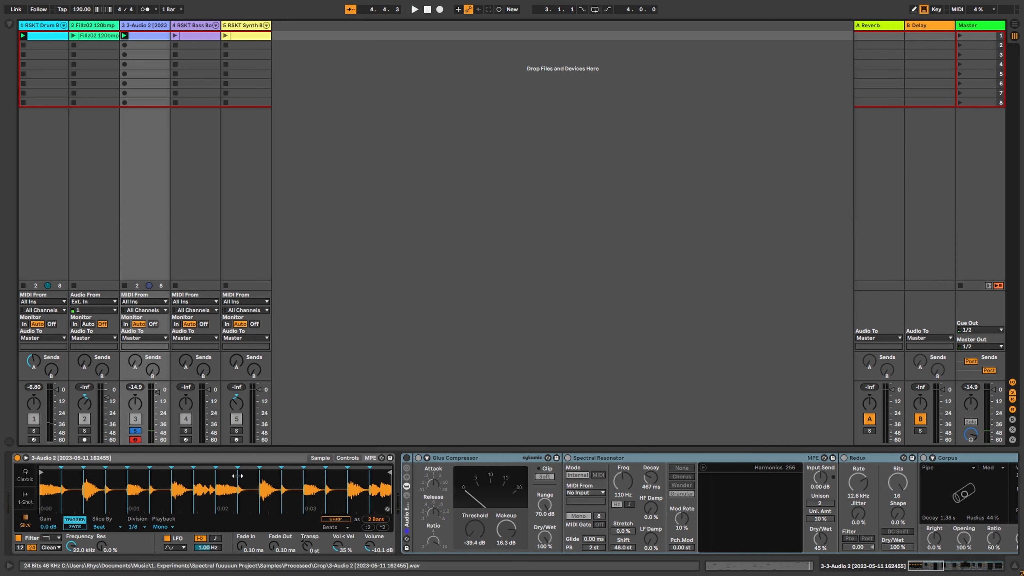
{"action": "mouse_move", "coordinate": [938, 567]}
{"action": "left_mouse_down"}
{"action": "mouse_move", "coordinate": [967, 571]}
{"action": "mouse_move", "coordinate": [927, 572]}
{"action": "left_mouse_up"}
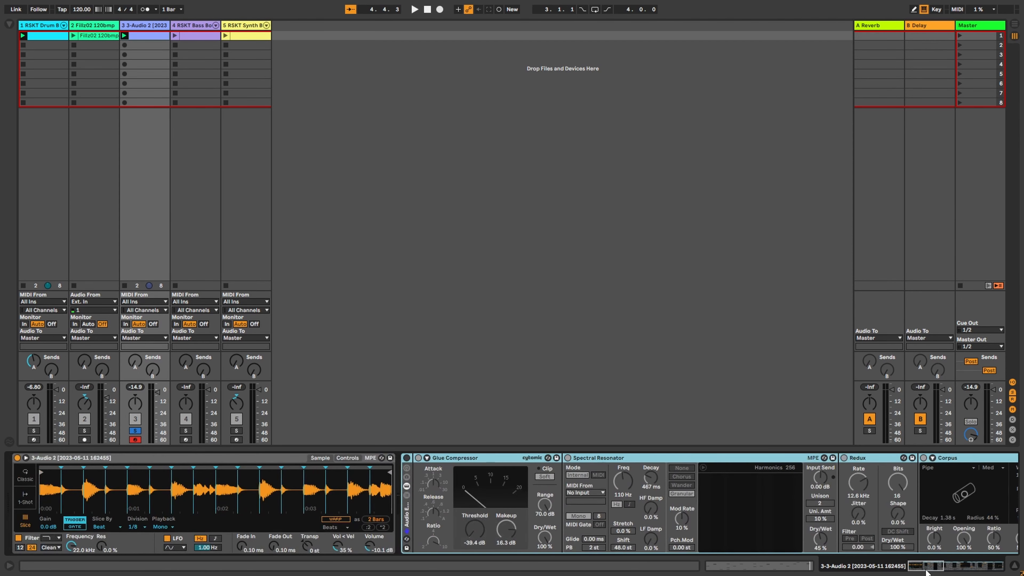
{"action": "left_click", "coordinate": [406, 458]}
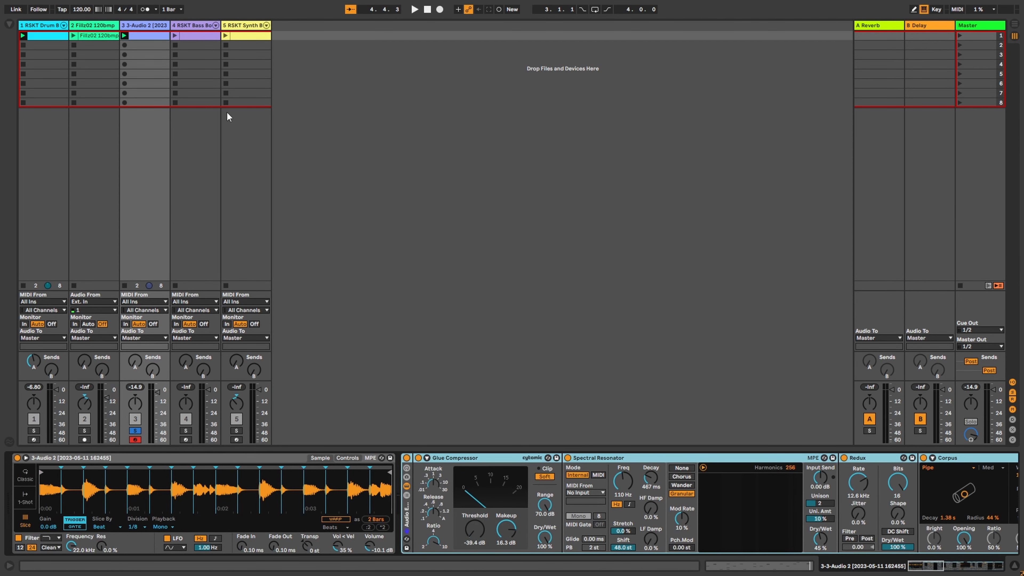
{"action": "key", "text": "space"}
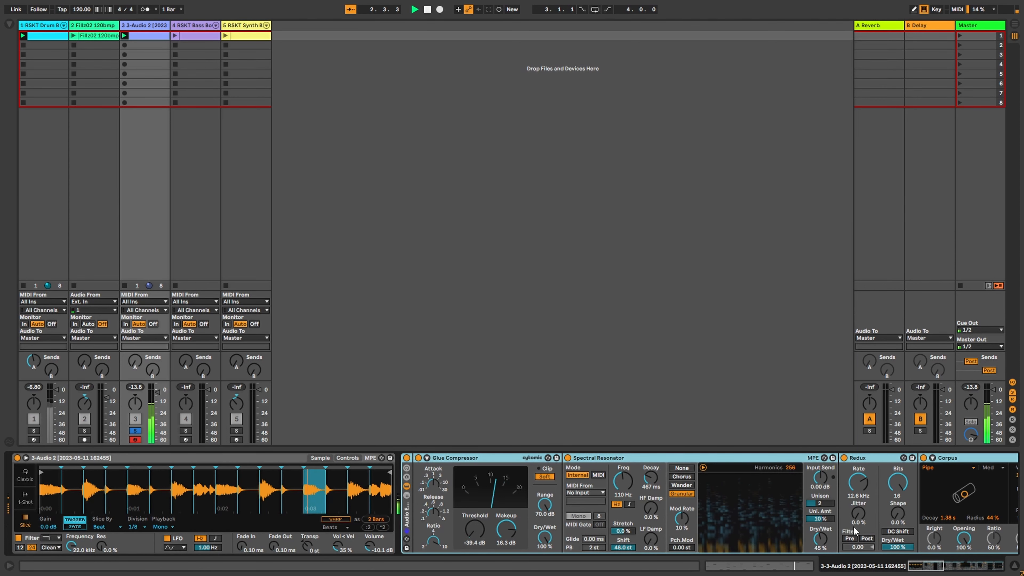
Step: Audition the 3-Audio 2 track through reverb, saturator and shifter, then solo Fillz02 instead
{"action": "left_click_drag", "start_coordinate": [934, 566], "coordinate": [947, 568]}
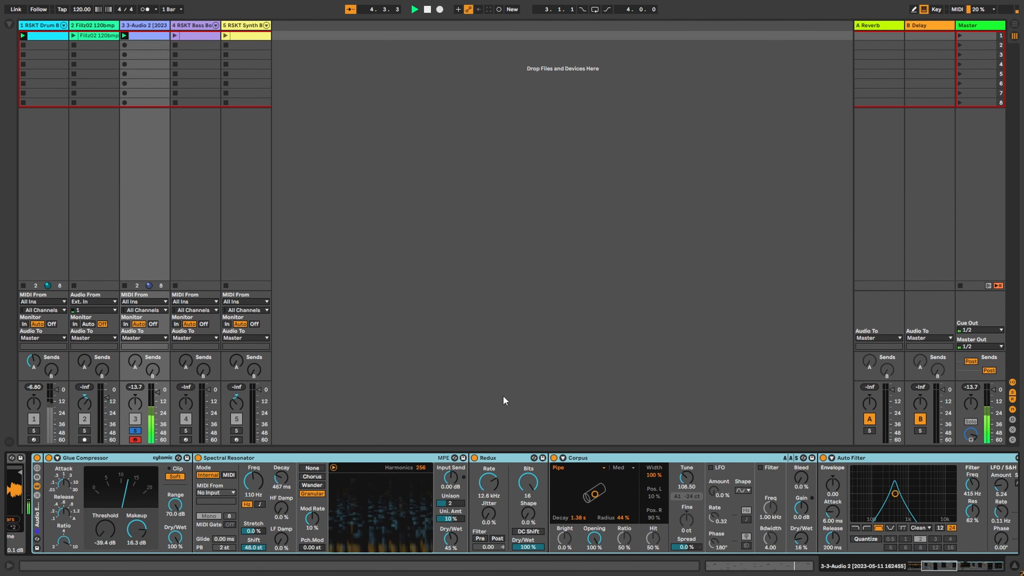
{"action": "key", "text": "space"}
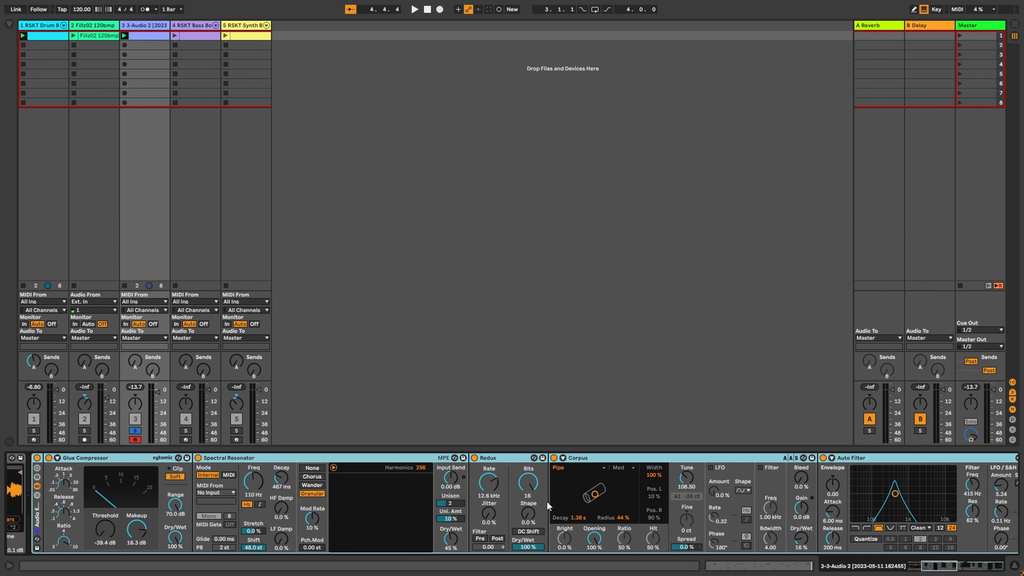
{"action": "left_click", "coordinate": [935, 566]}
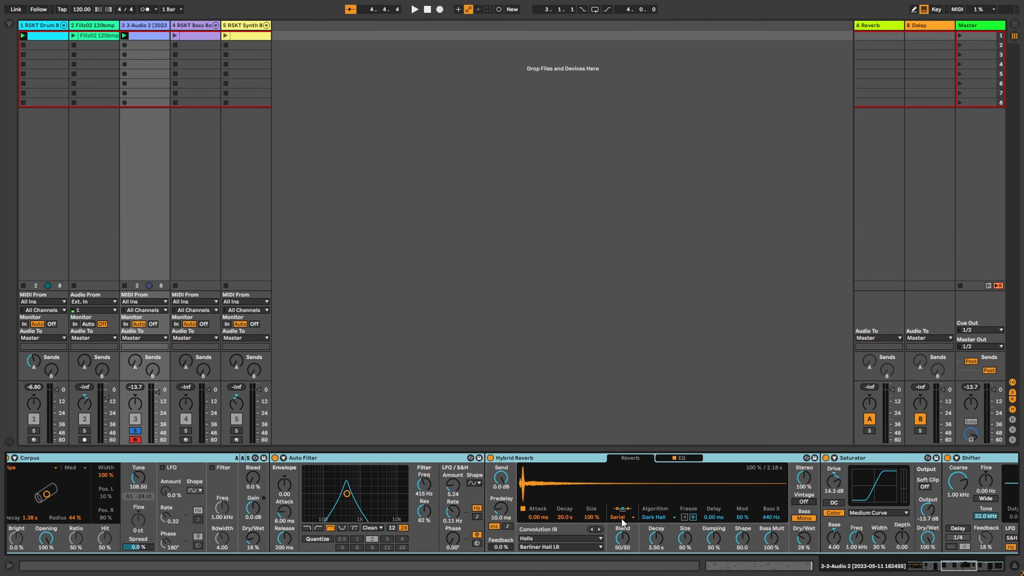
{"action": "left_click_drag", "start_coordinate": [945, 568], "coordinate": [960, 572]}
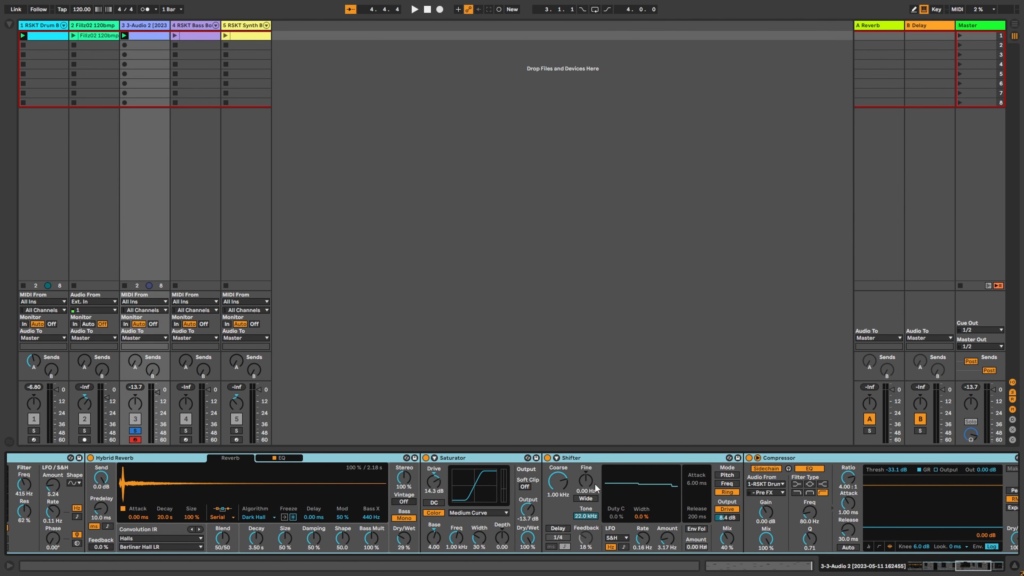
{"action": "left_click_drag", "start_coordinate": [954, 564], "coordinate": [981, 573]}
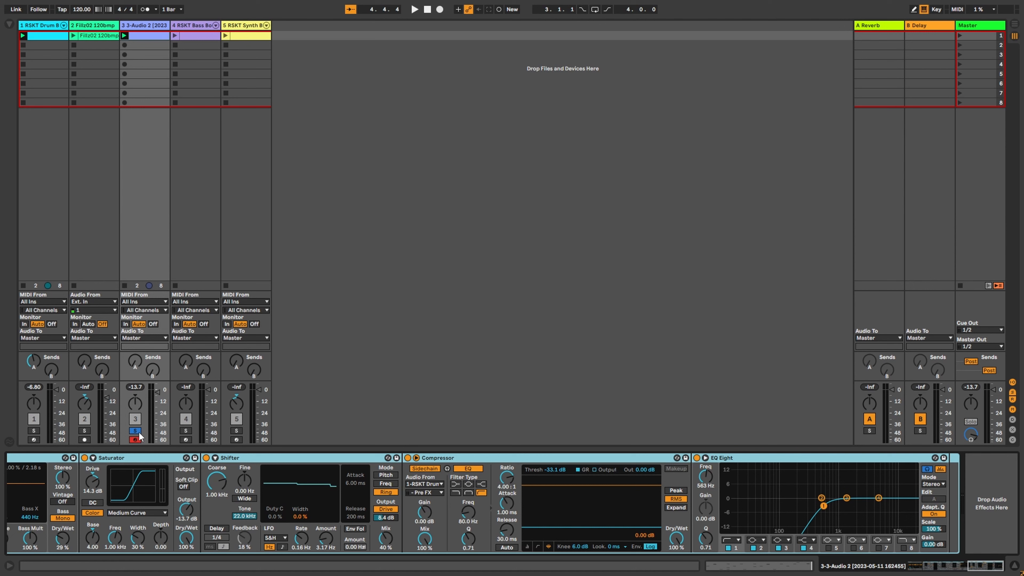
{"action": "key", "text": "space"}
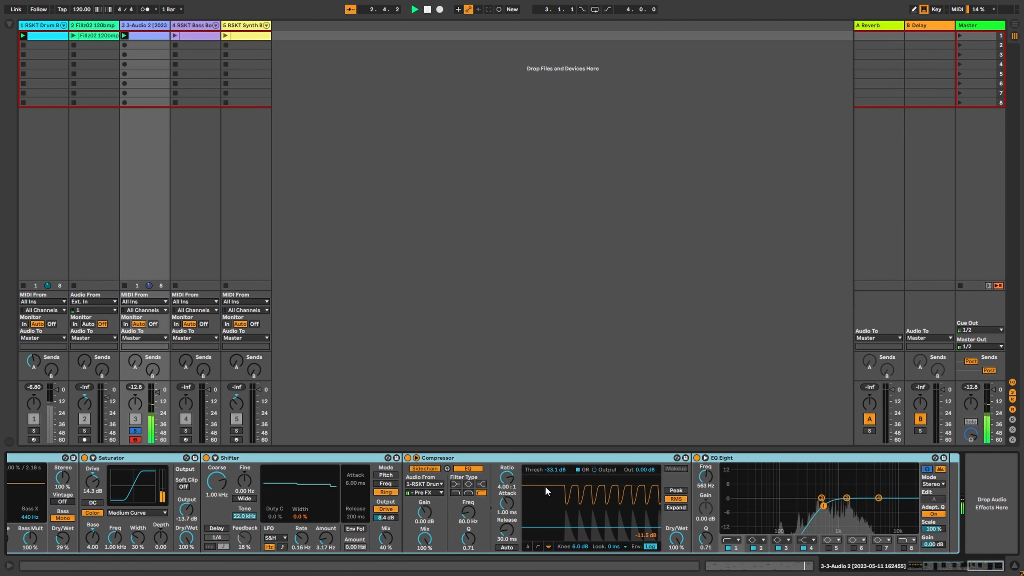
{"action": "left_click_drag", "start_coordinate": [981, 567], "coordinate": [902, 569]}
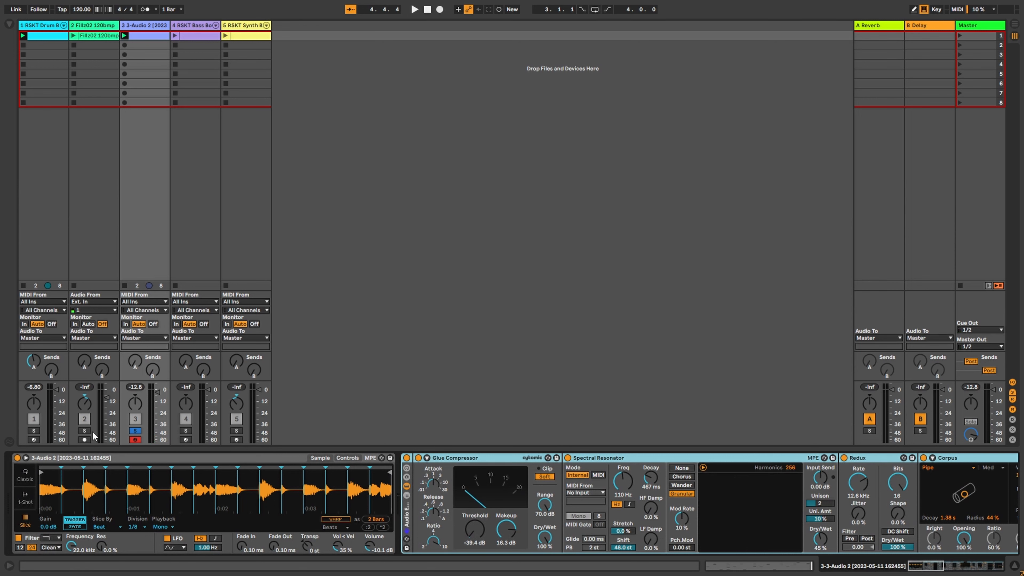
{"action": "left_click", "coordinate": [84, 431]}
Step: Launch Fillz02, add Track 1 to the solo, clear all solos, and launch Track 4's bass clip
{"action": "left_click", "coordinate": [74, 36]}
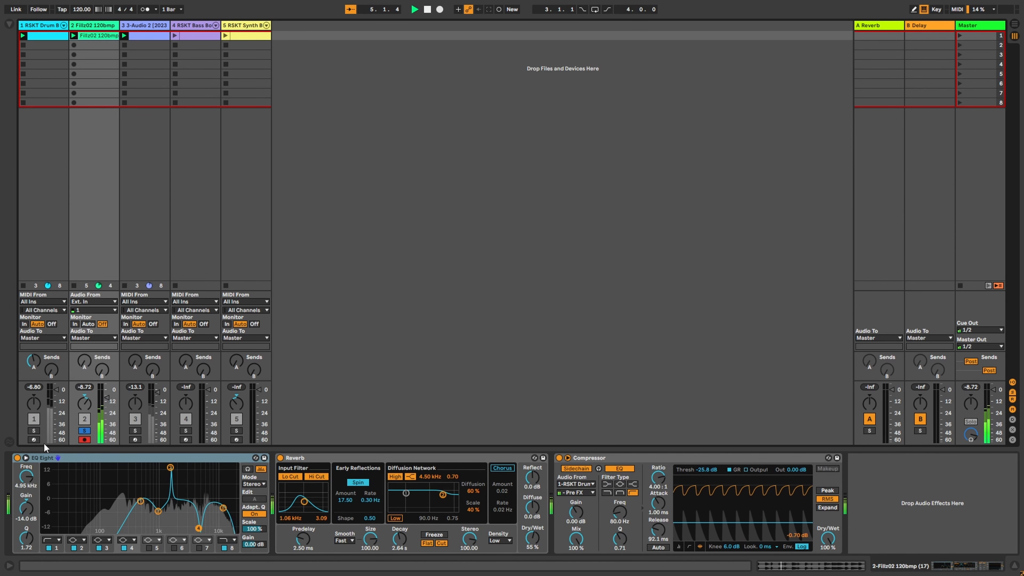
{"action": "left_click", "coordinate": [34, 431]}
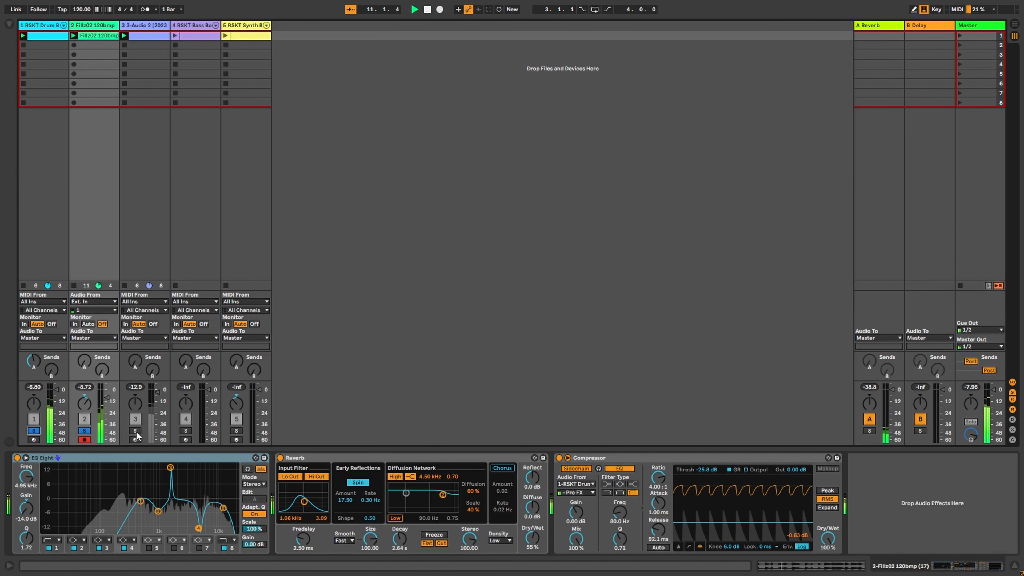
{"action": "left_click", "coordinate": [84, 430]}
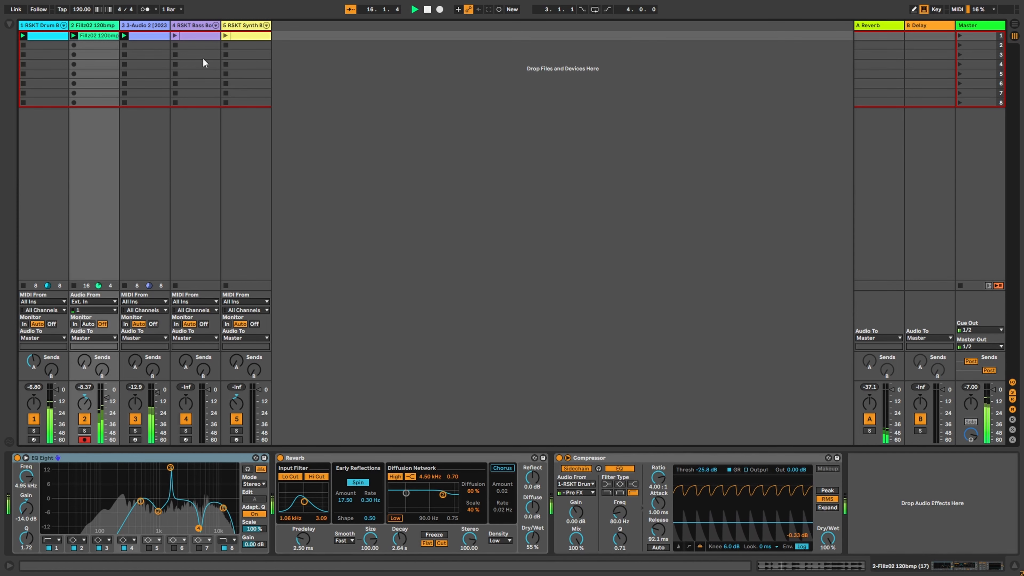
{"action": "left_click", "coordinate": [175, 36]}
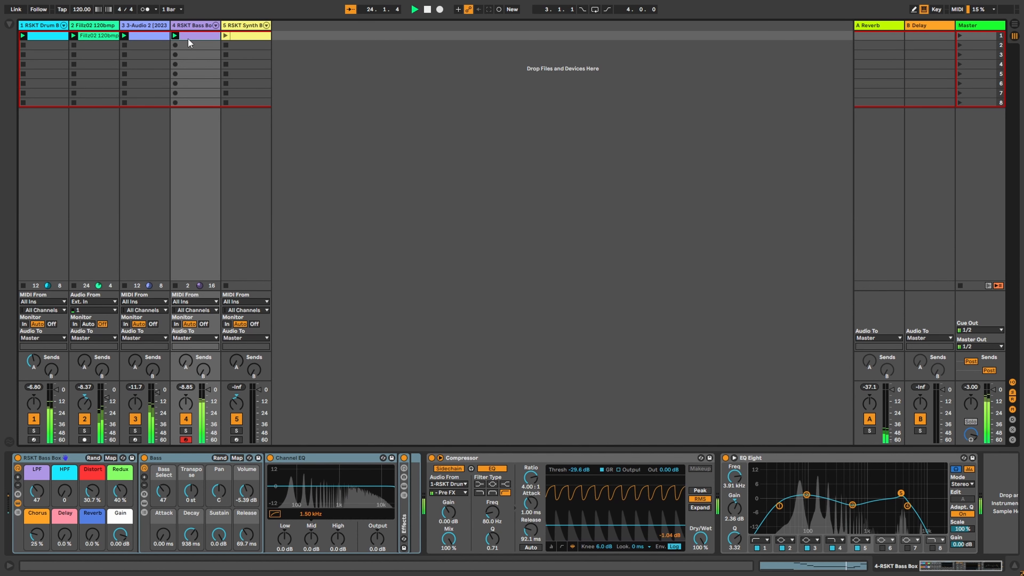
Step: Solo the bass, sweep its Redux macro to 100% then back to 40%, unsolo it, and launch the synth clip
{"action": "left_click", "coordinate": [186, 431]}
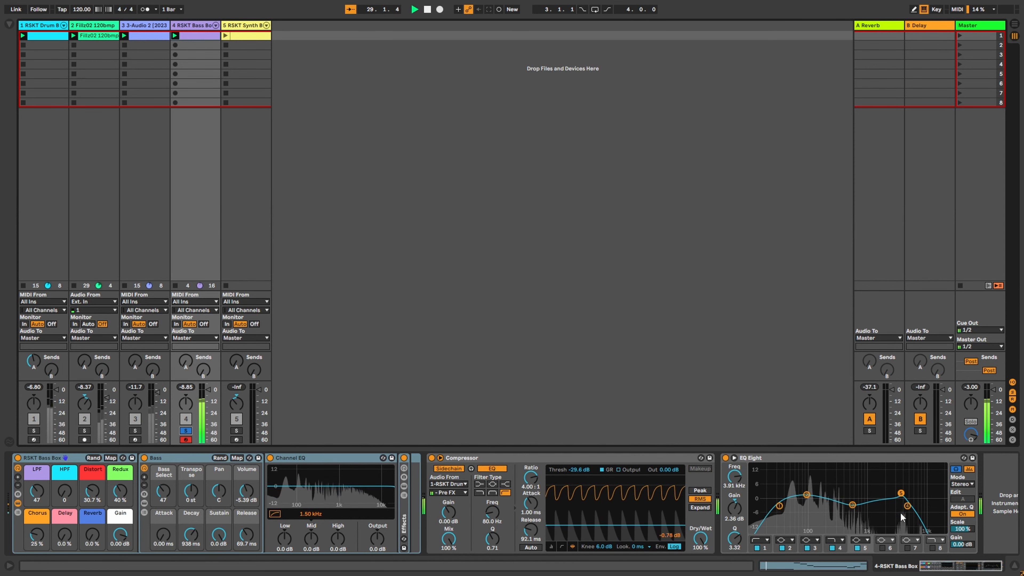
{"action": "mouse_move", "coordinate": [117, 506]}
{"action": "left_mouse_down"}
{"action": "mouse_move", "coordinate": [118, 472]}
{"action": "mouse_move", "coordinate": [118, 494]}
{"action": "left_mouse_up"}
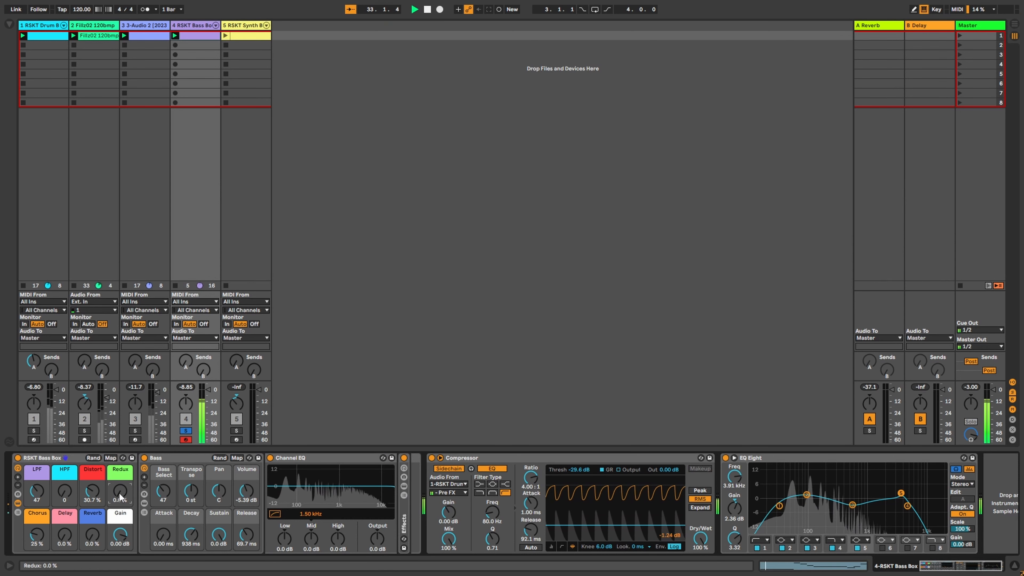
{"action": "left_click_drag", "start_coordinate": [120, 498], "coordinate": [120, 478]}
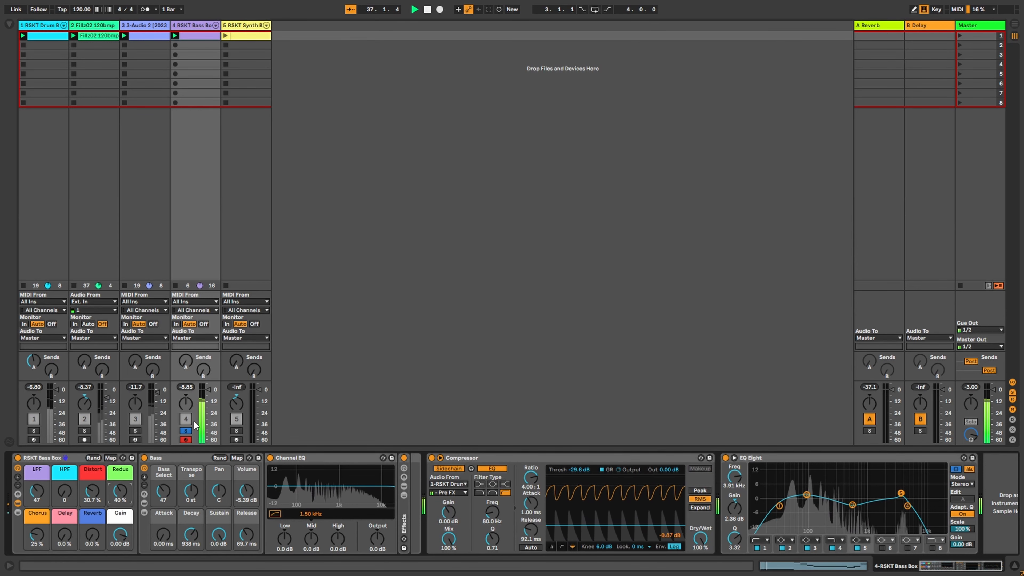
{"action": "left_click", "coordinate": [184, 431]}
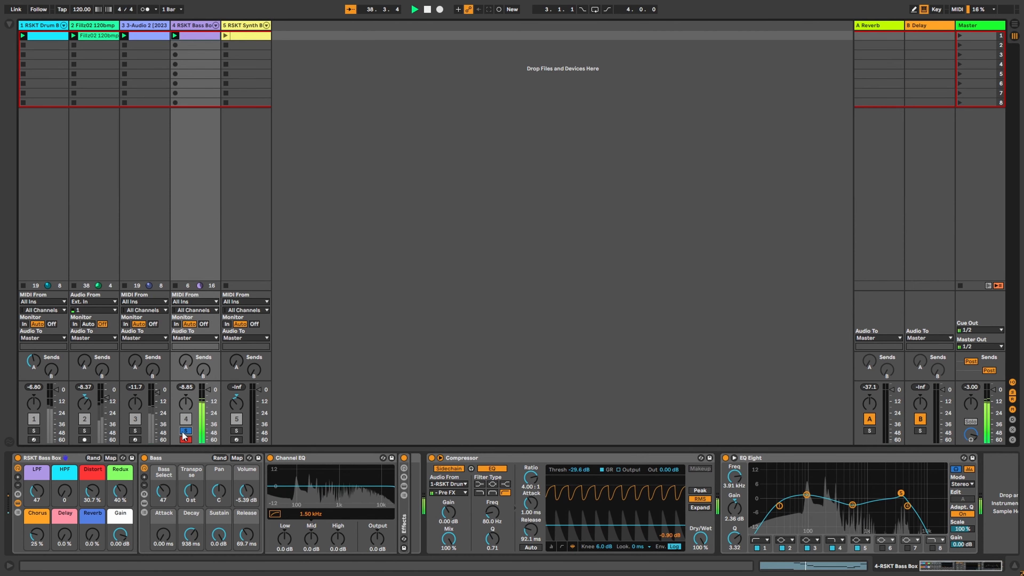
{"action": "left_click", "coordinate": [226, 36]}
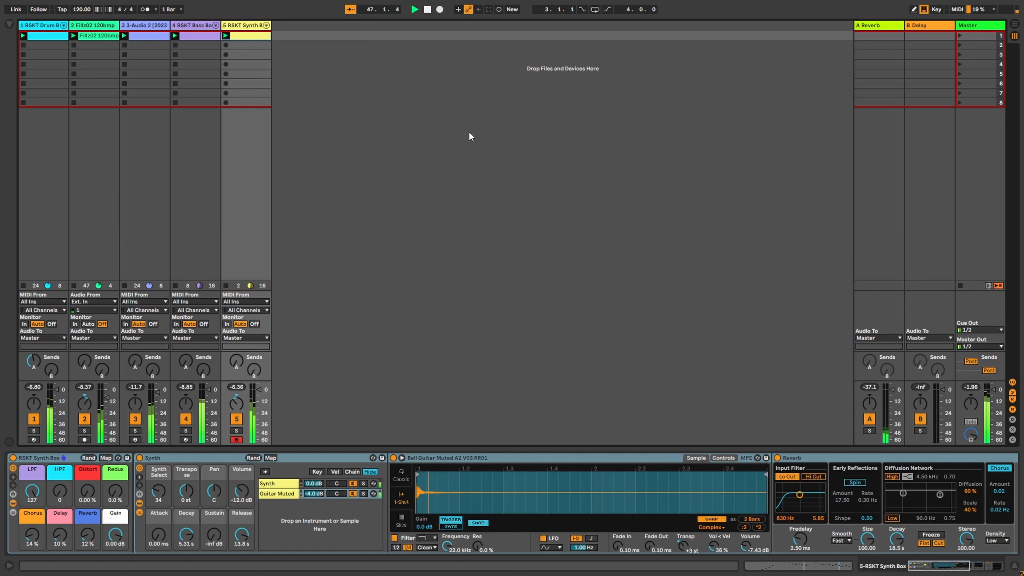
Step: Solo the synth track and switch off its Compressor
{"action": "left_click", "coordinate": [236, 431]}
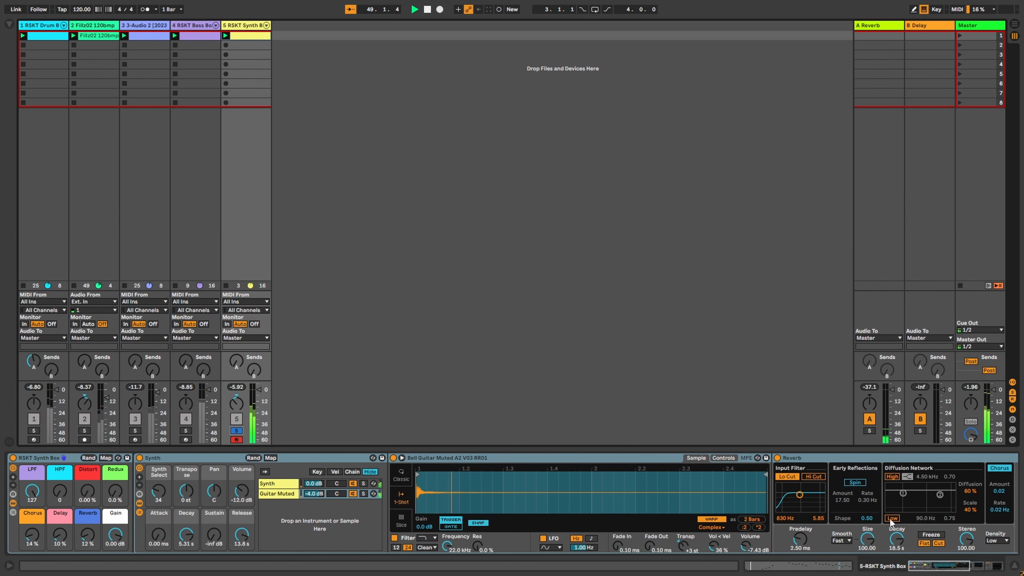
{"action": "left_click_drag", "start_coordinate": [932, 568], "coordinate": [967, 567]}
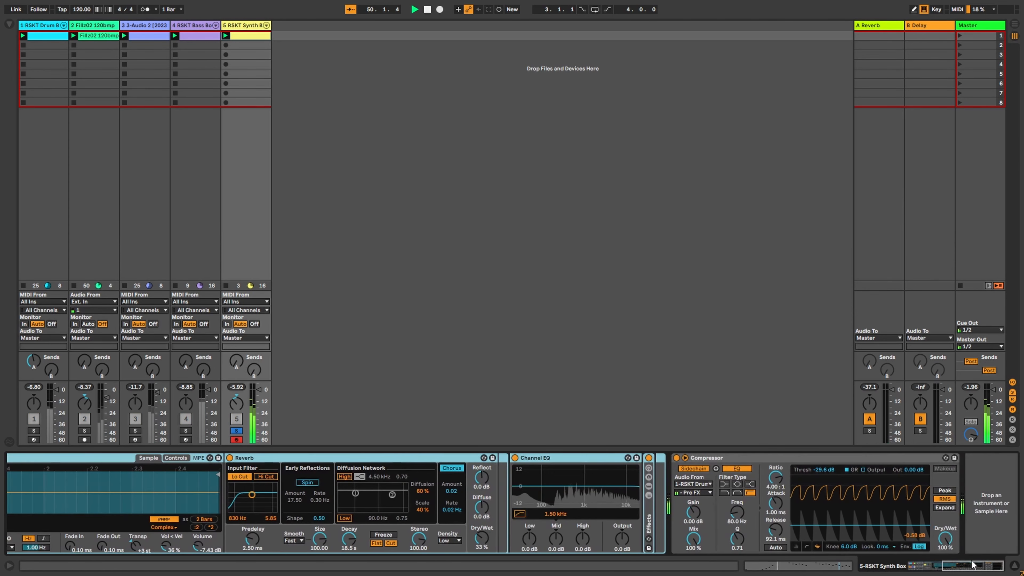
{"action": "left_click", "coordinate": [676, 457]}
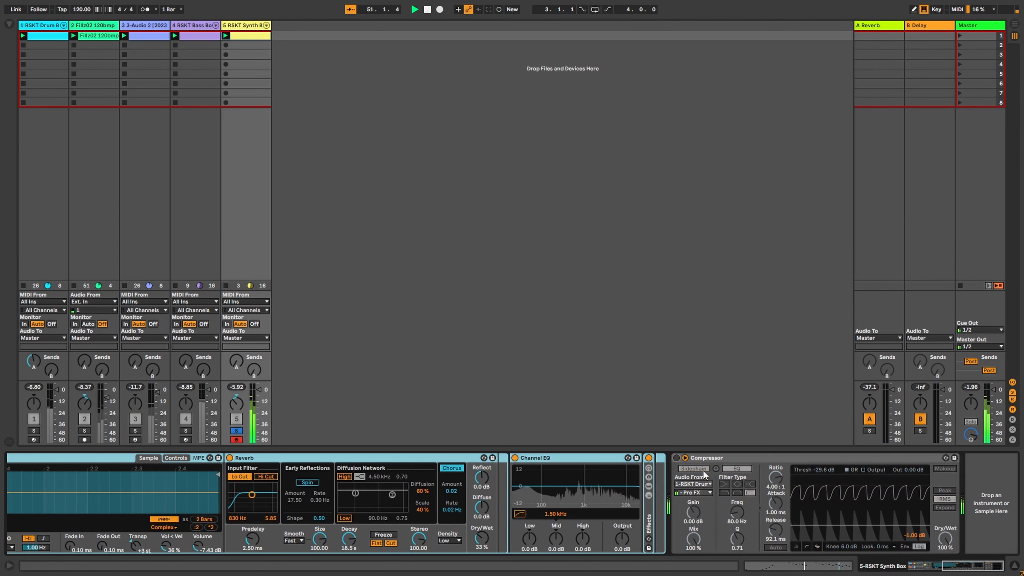
{"action": "left_click_drag", "start_coordinate": [967, 572], "coordinate": [920, 572]}
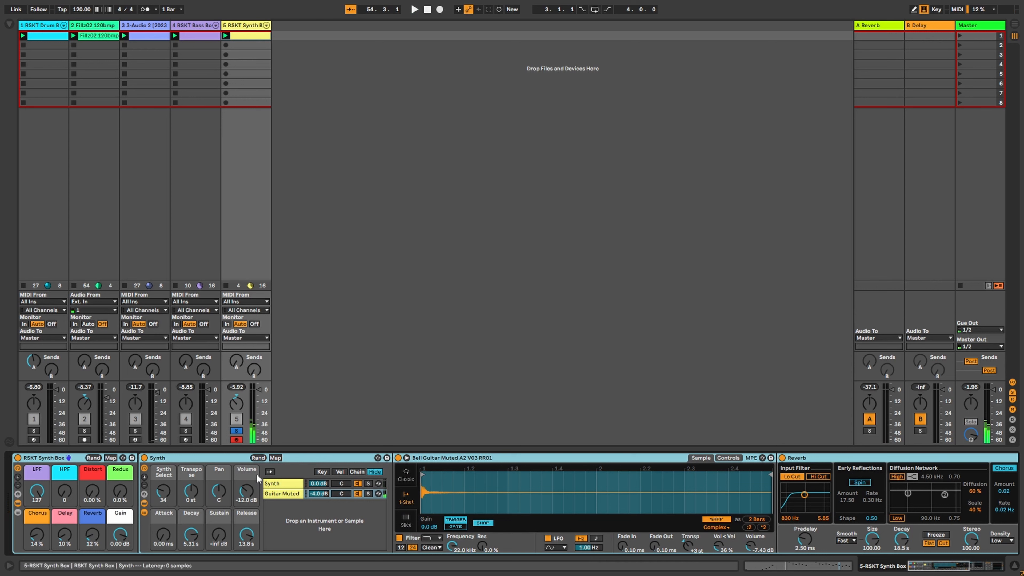
Step: Toggle the Synth rack's chain list off and back on to show the Synth chain's Channel EQ and Compressor
{"action": "left_click", "coordinate": [144, 512]}
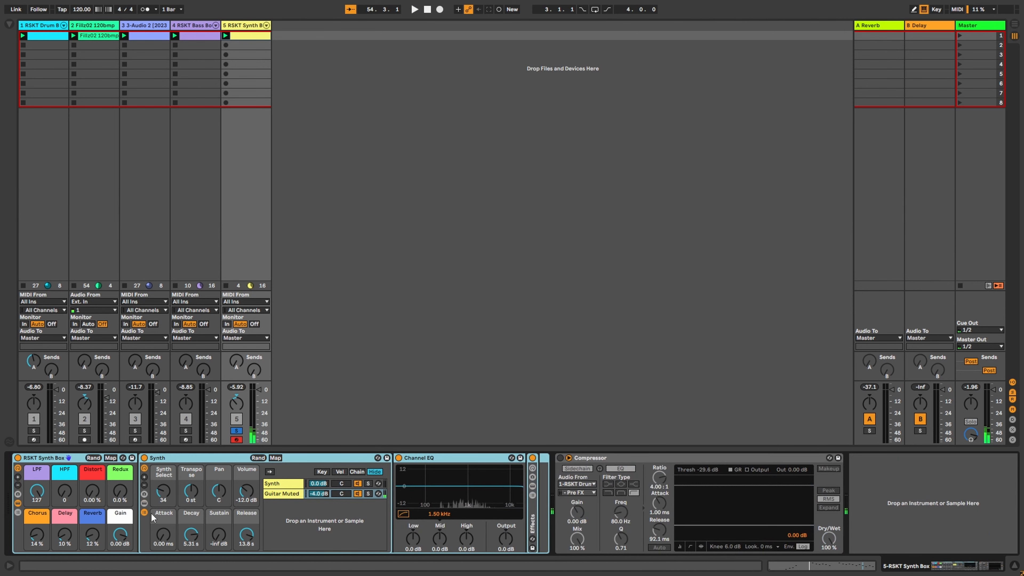
{"action": "left_click", "coordinate": [144, 512]}
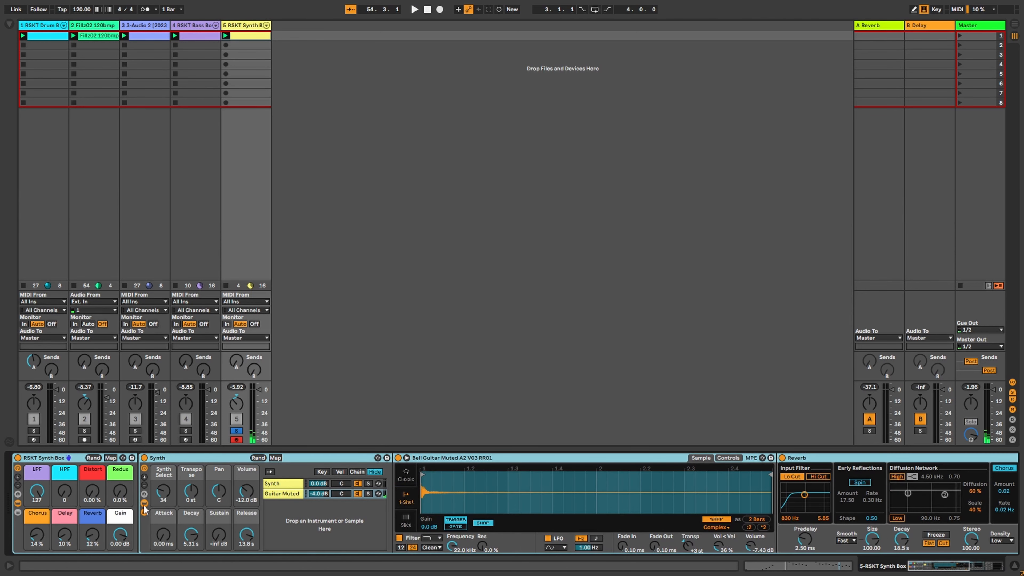
{"action": "left_click", "coordinate": [144, 513]}
{"action": "left_click", "coordinate": [143, 513]}
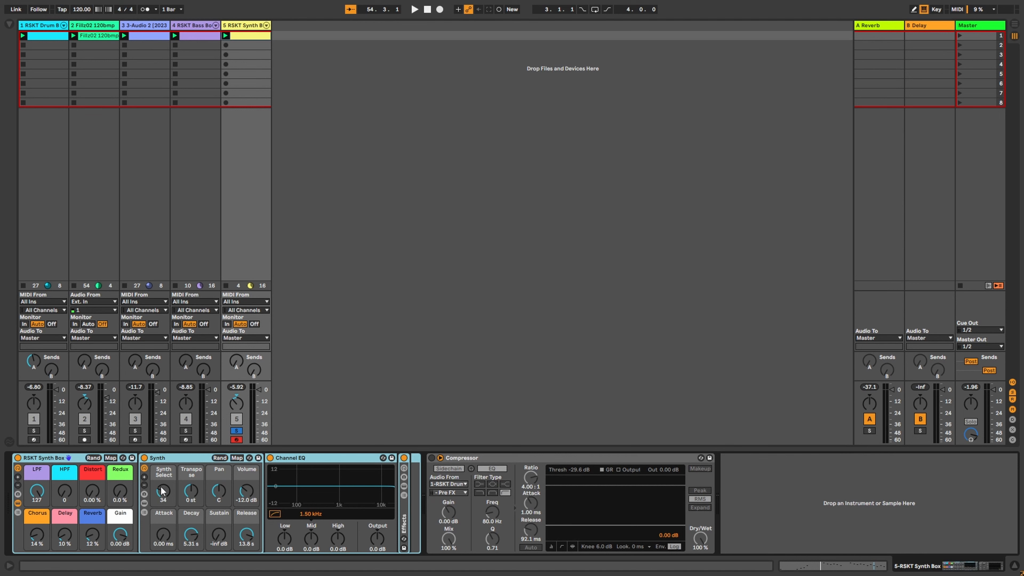
{"action": "left_click", "coordinate": [144, 513]}
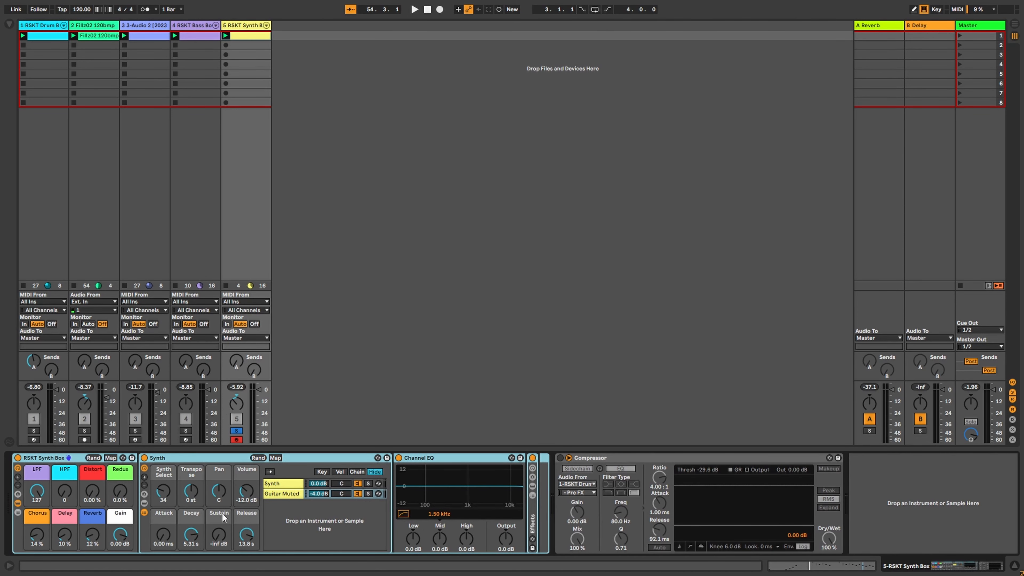
Step: Select the Guitar Muted chain to show its Bell Guitar sample and Reverb, toggling the Reverb off and on
{"action": "left_click", "coordinate": [281, 484]}
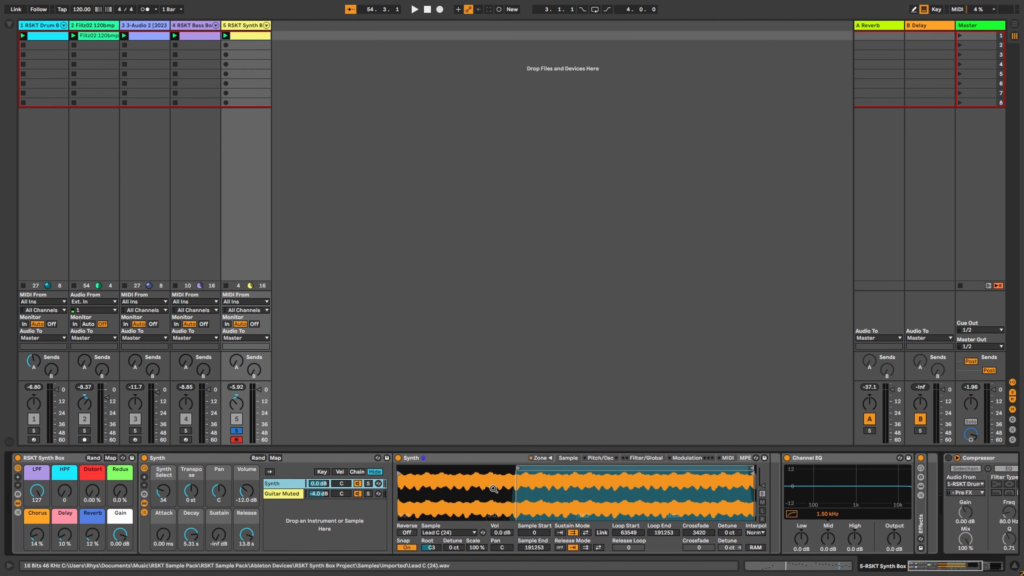
{"action": "left_click", "coordinate": [287, 493]}
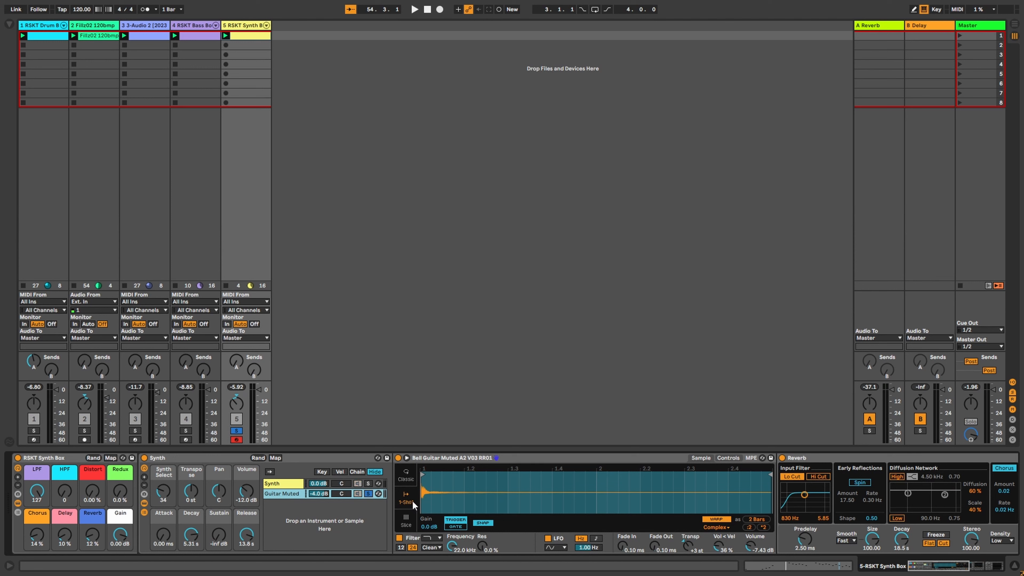
{"action": "left_click", "coordinate": [783, 458]}
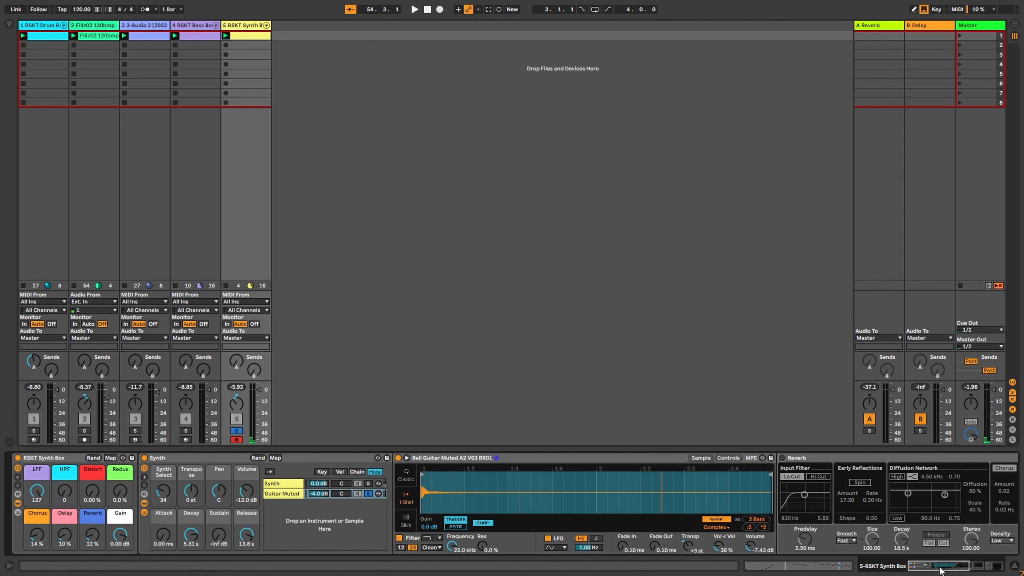
{"action": "left_click", "coordinate": [783, 458]}
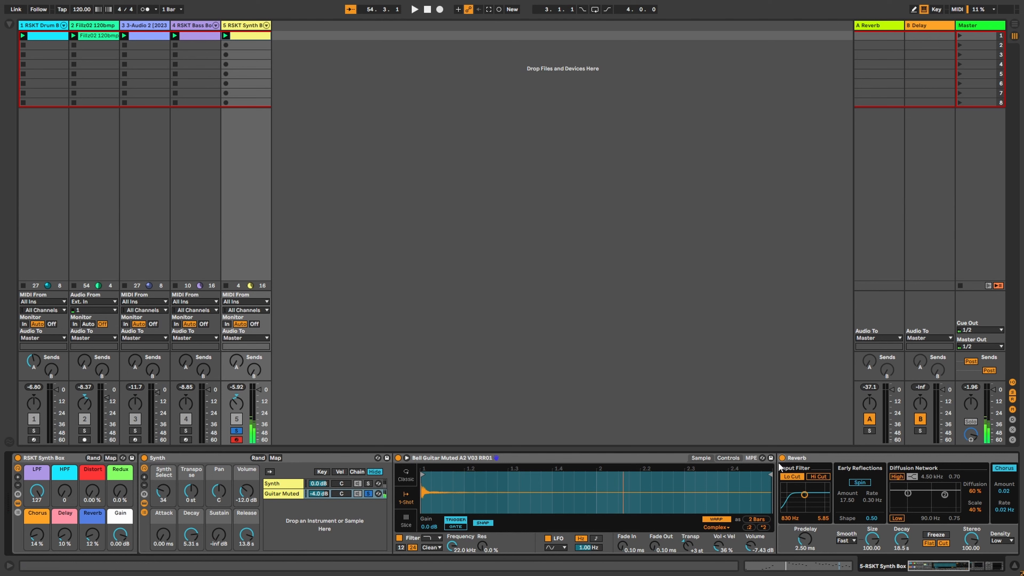
Step: Switch the chain solo between the Synth and Guitar Muted chains, viewing each chain's devices
{"action": "left_click", "coordinate": [369, 485]}
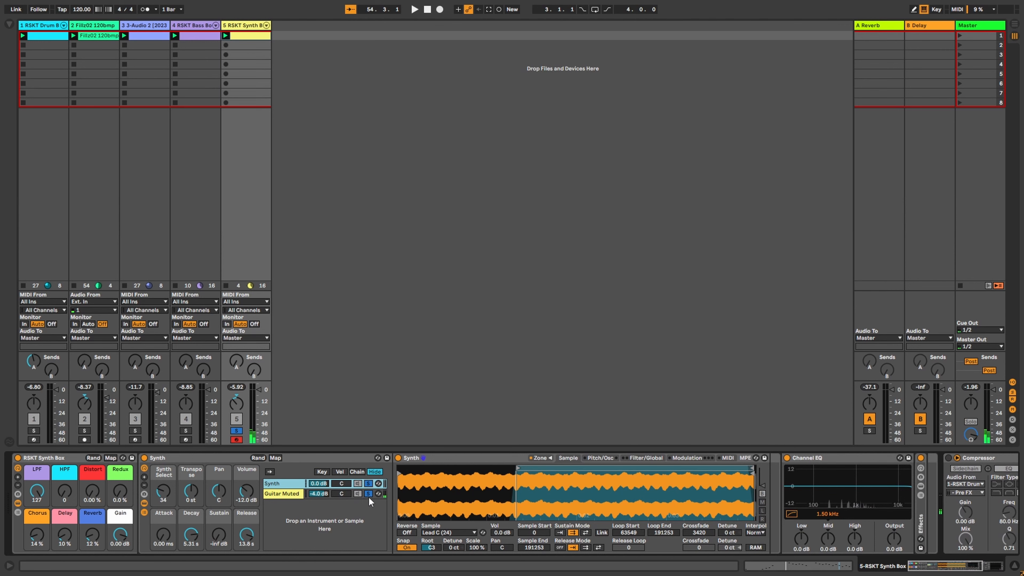
{"action": "left_click", "coordinate": [368, 497]}
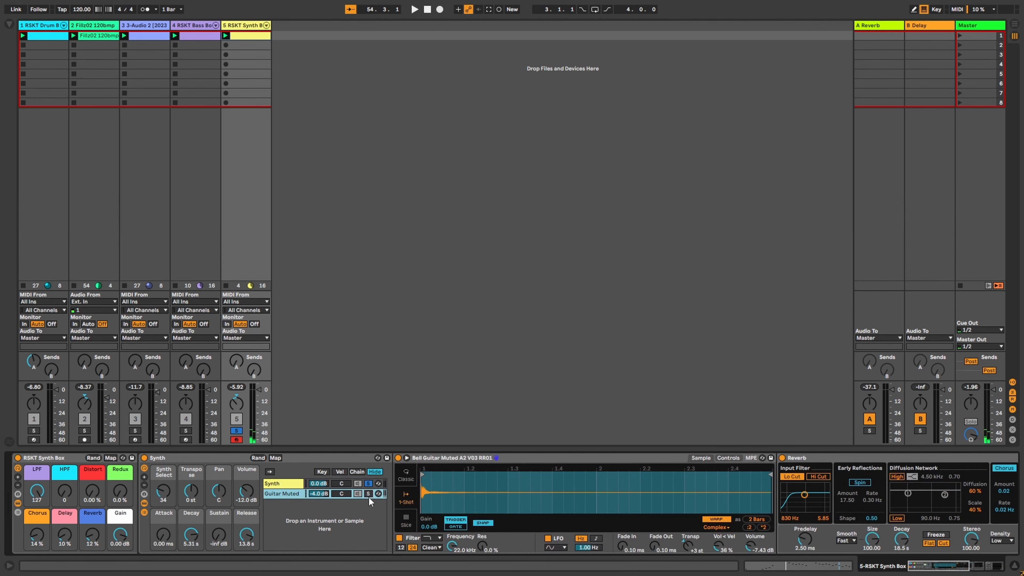
{"action": "left_click", "coordinate": [293, 485]}
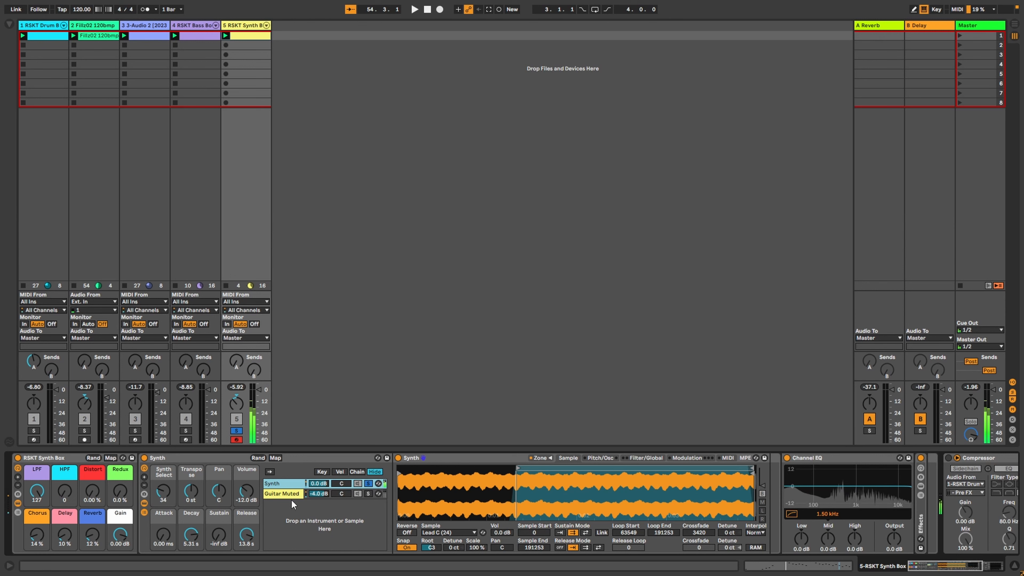
{"action": "left_click", "coordinate": [368, 494]}
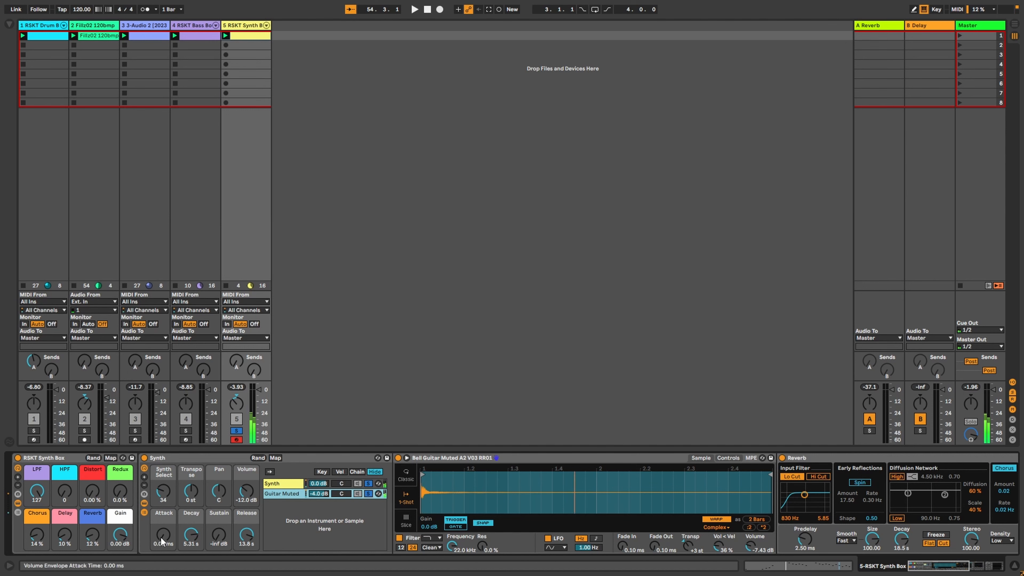
{"action": "left_click", "coordinate": [285, 485]}
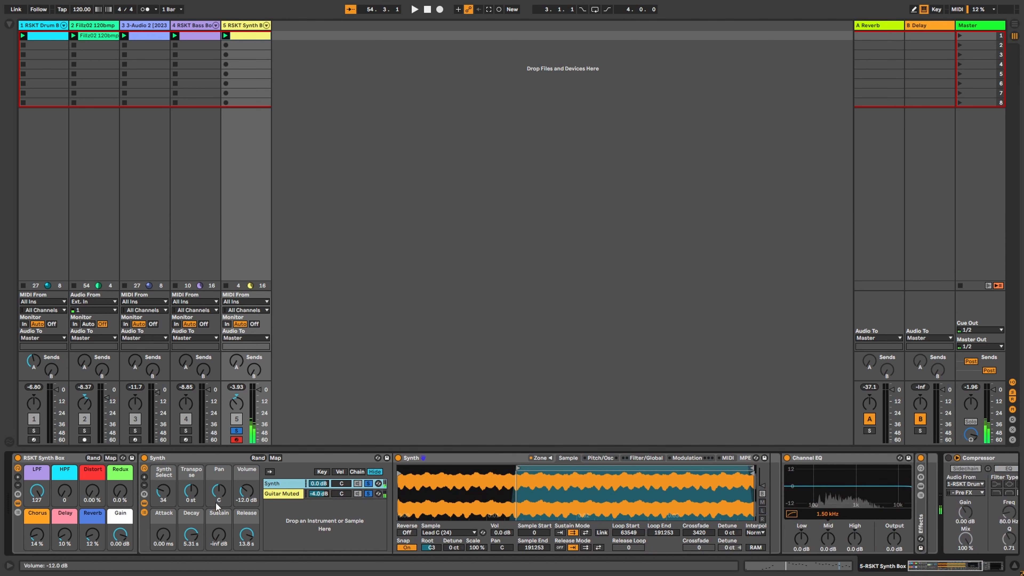
Step: Sweep the Synth Attack to about 1.5 s and 149 ms, reset it to 0.00 ms, then raise the Guitar Muted volume
{"action": "left_click", "coordinate": [166, 540]}
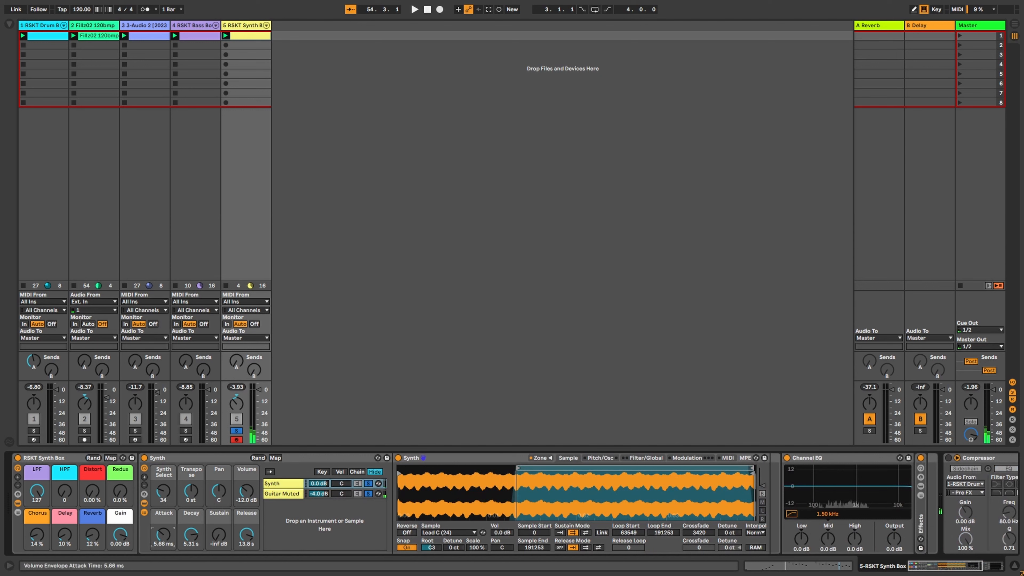
{"action": "left_click_drag", "start_coordinate": [165, 540], "coordinate": [166, 504]}
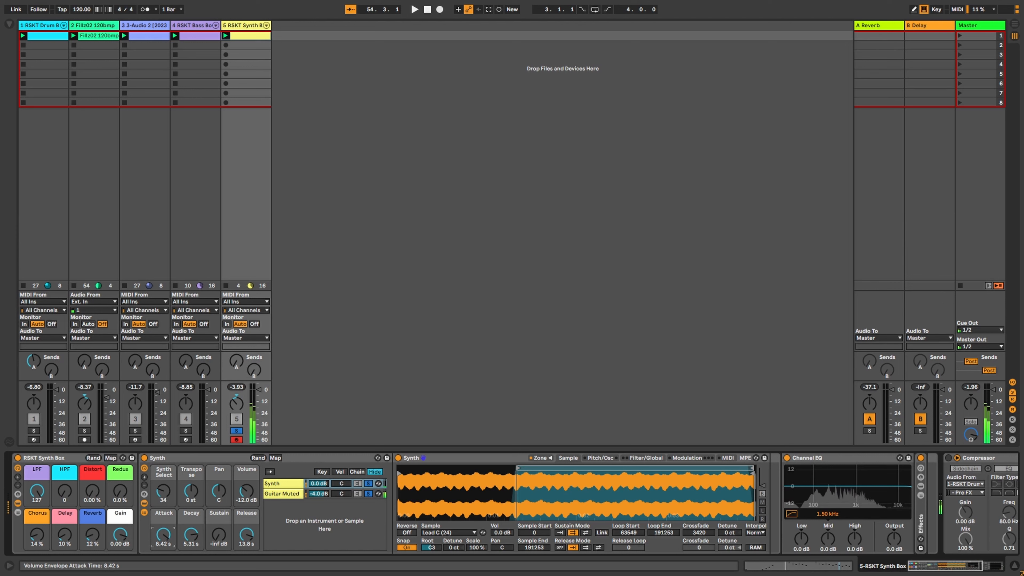
{"action": "left_click_drag", "start_coordinate": [163, 534], "coordinate": [163, 553]}
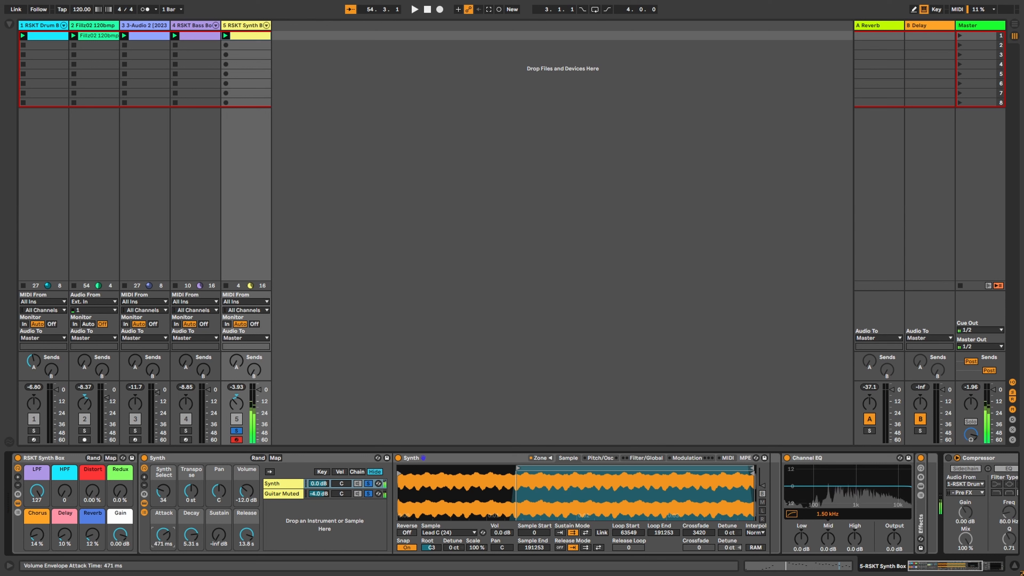
{"action": "double_click", "coordinate": [165, 539]}
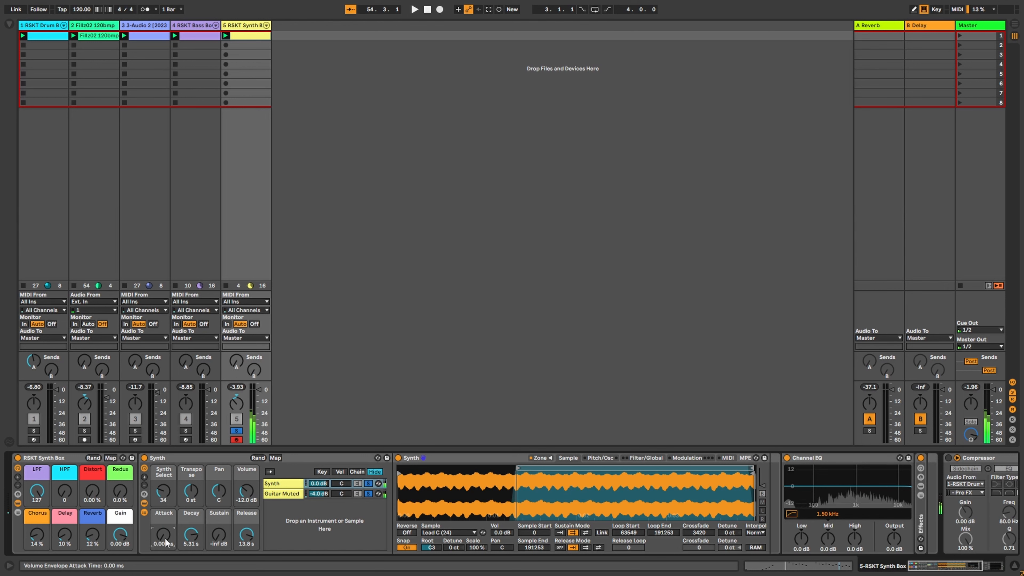
{"action": "left_click", "coordinate": [321, 493]}
{"action": "mouse_move", "coordinate": [320, 493]}
{"action": "left_mouse_down"}
{"action": "mouse_move", "coordinate": [321, 470]}
{"action": "mouse_move", "coordinate": [321, 521]}
{"action": "mouse_move", "coordinate": [321, 471]}
{"action": "mouse_move", "coordinate": [321, 498]}
{"action": "left_mouse_up"}
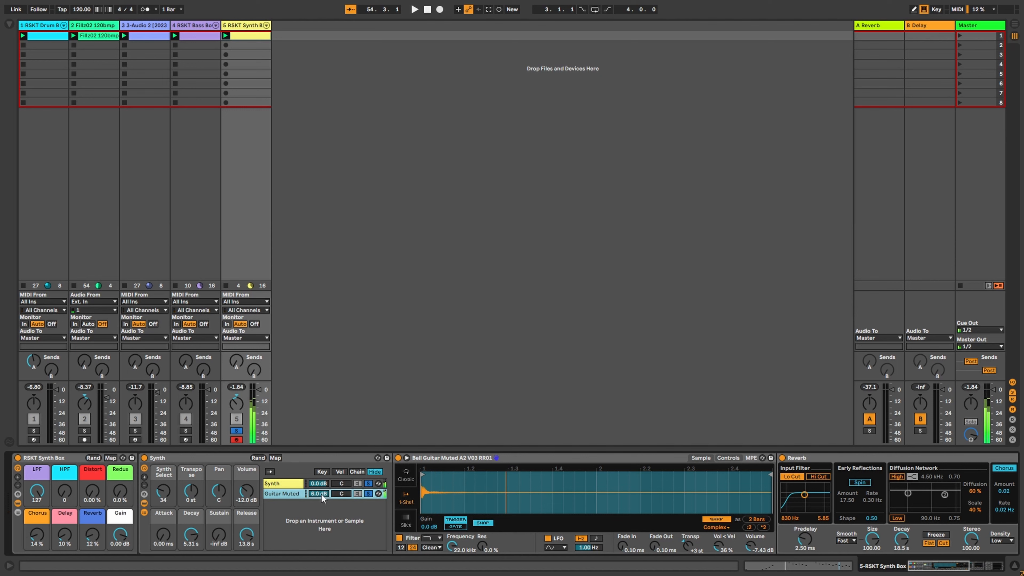
Step: Add two macro controls and map the Guitar Muted chain volume to Macro 9, checking the mappings
{"action": "right_click", "coordinate": [321, 495]}
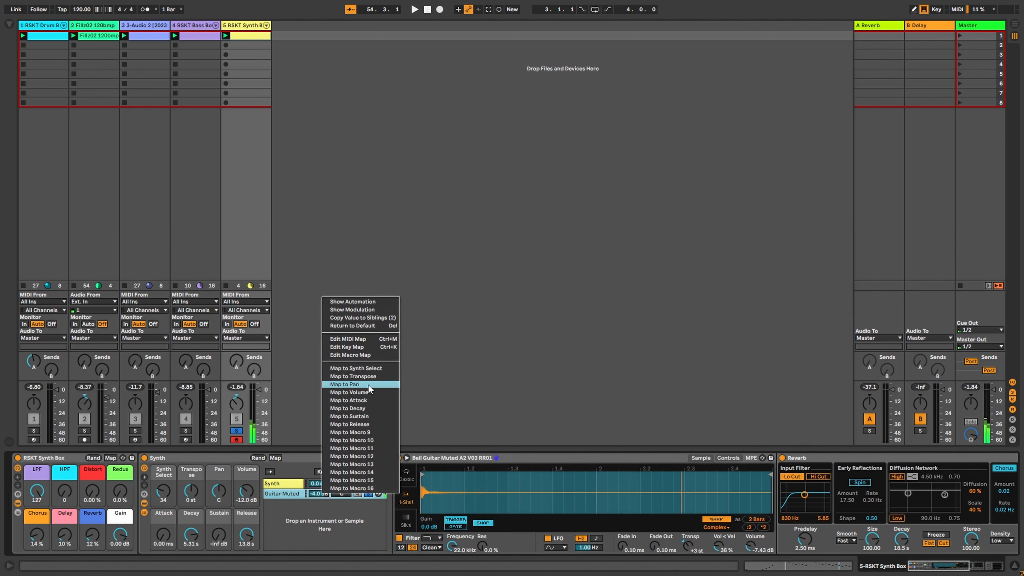
{"action": "left_click", "coordinate": [299, 530]}
{"action": "left_click", "coordinate": [144, 477]}
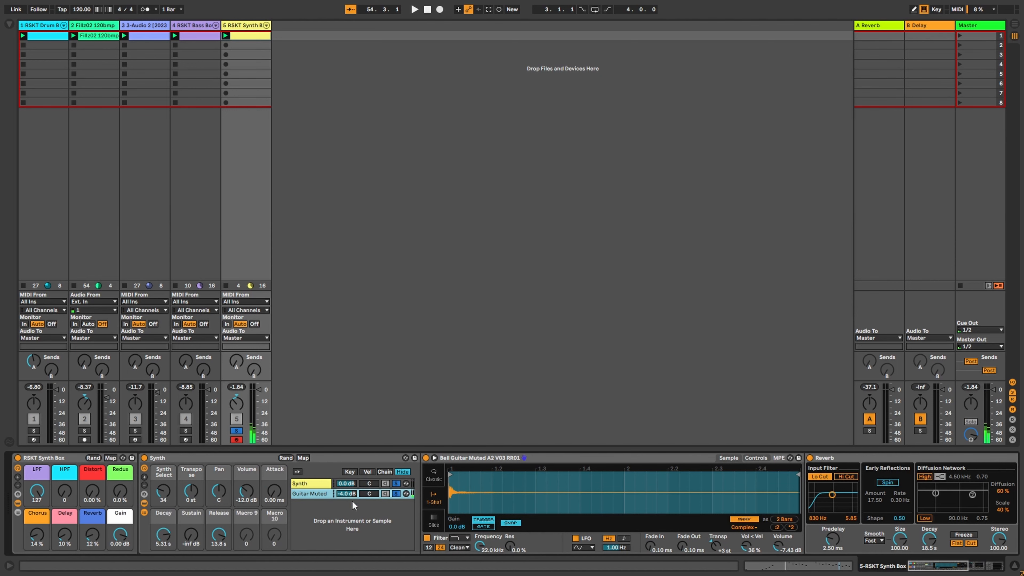
{"action": "right_click", "coordinate": [357, 493]}
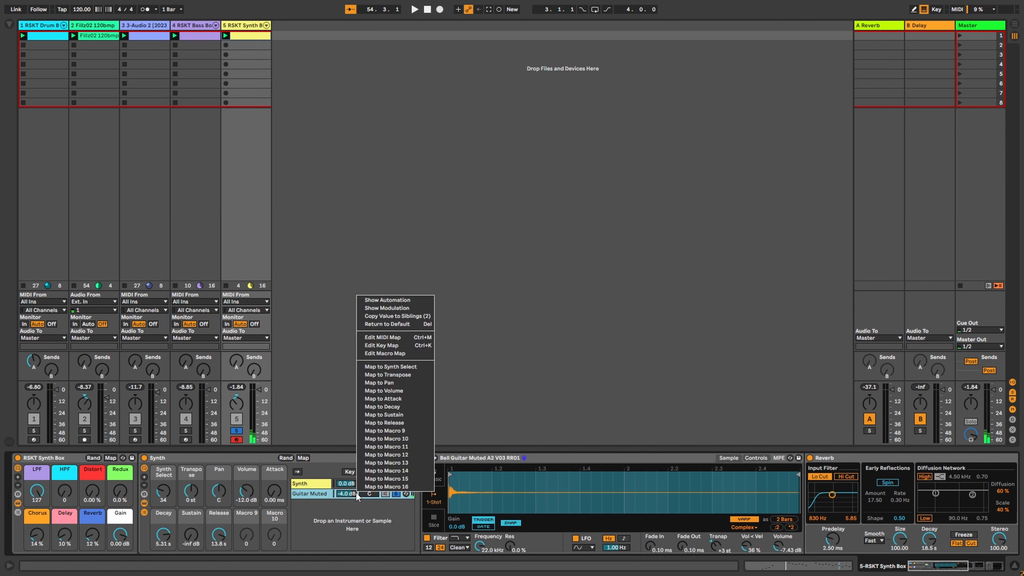
{"action": "left_click", "coordinate": [412, 431]}
{"action": "left_click", "coordinate": [304, 458]}
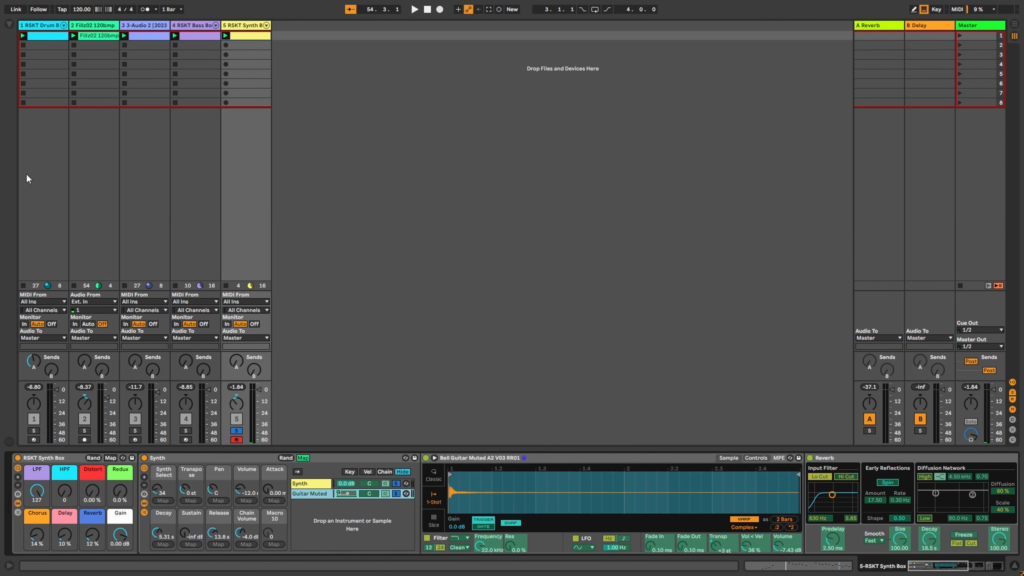
{"action": "left_click", "coordinate": [15, 25]}
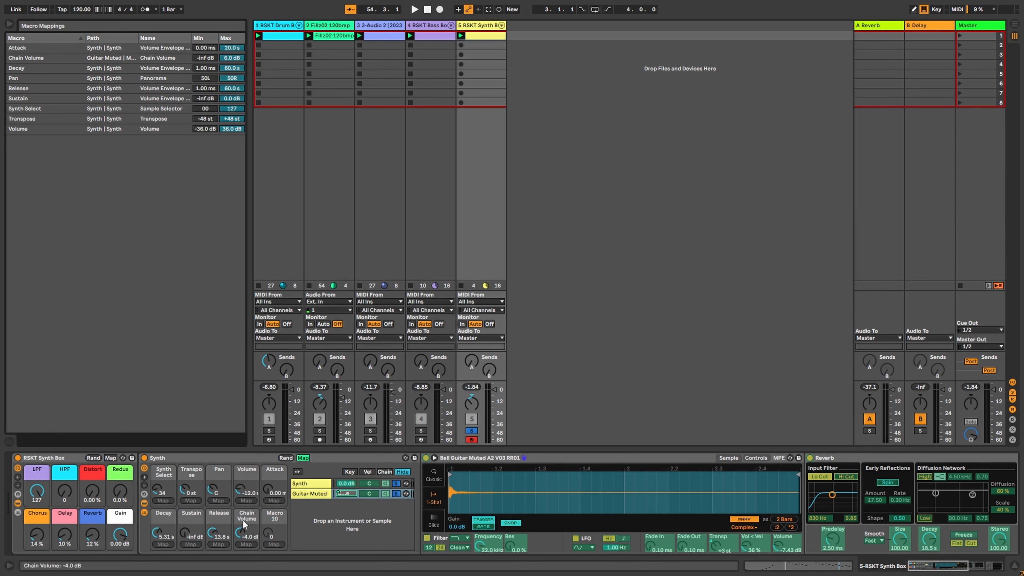
{"action": "left_click", "coordinate": [309, 457]}
{"action": "left_click", "coordinate": [10, 25]}
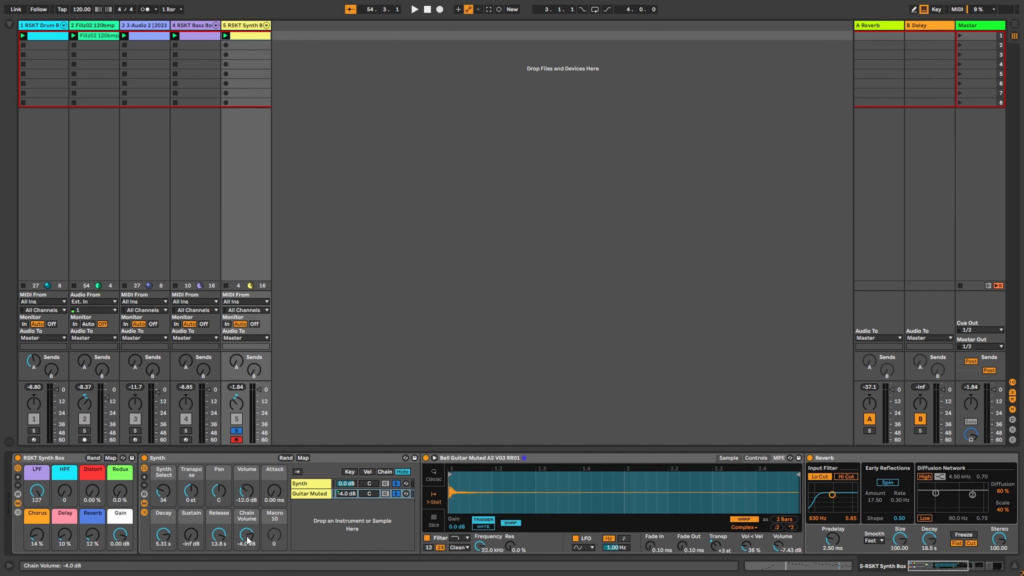
Step: Play the synth clip while turning the Chain Volume macro up then down, then unsolo both chains
{"action": "mouse_move", "coordinate": [247, 540]}
{"action": "left_mouse_down"}
{"action": "mouse_move", "coordinate": [247, 519]}
{"action": "mouse_move", "coordinate": [247, 551]}
{"action": "left_mouse_up"}
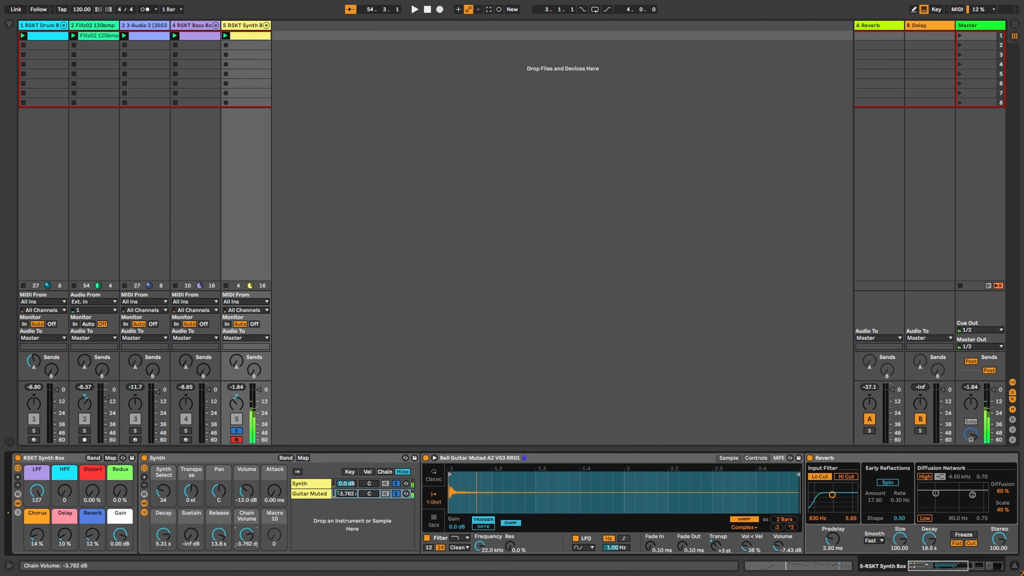
{"action": "left_click_drag", "start_coordinate": [247, 535], "coordinate": [247, 484]}
{"action": "left_click", "coordinate": [225, 35]}
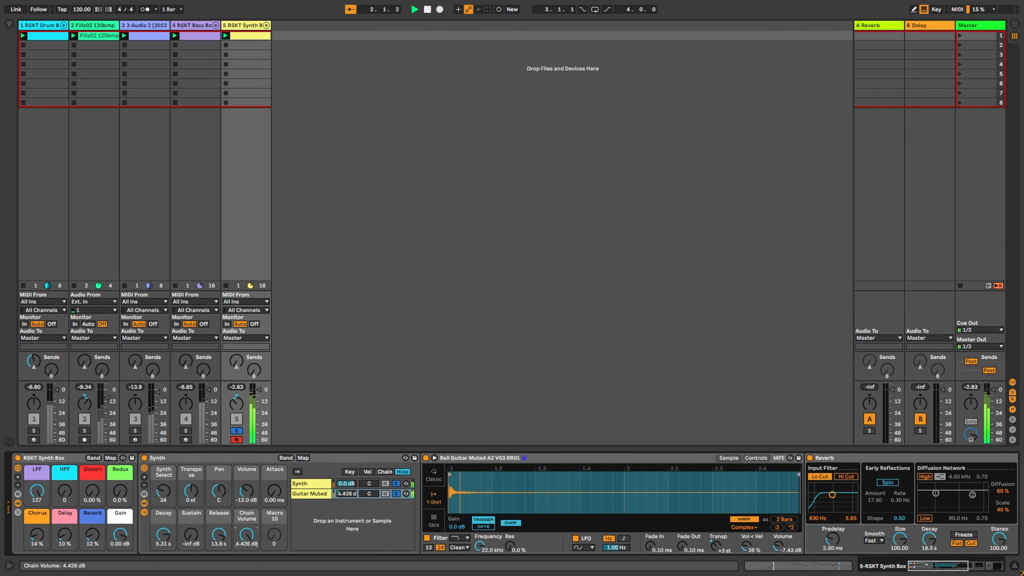
{"action": "left_click_drag", "start_coordinate": [247, 535], "coordinate": [246, 559]}
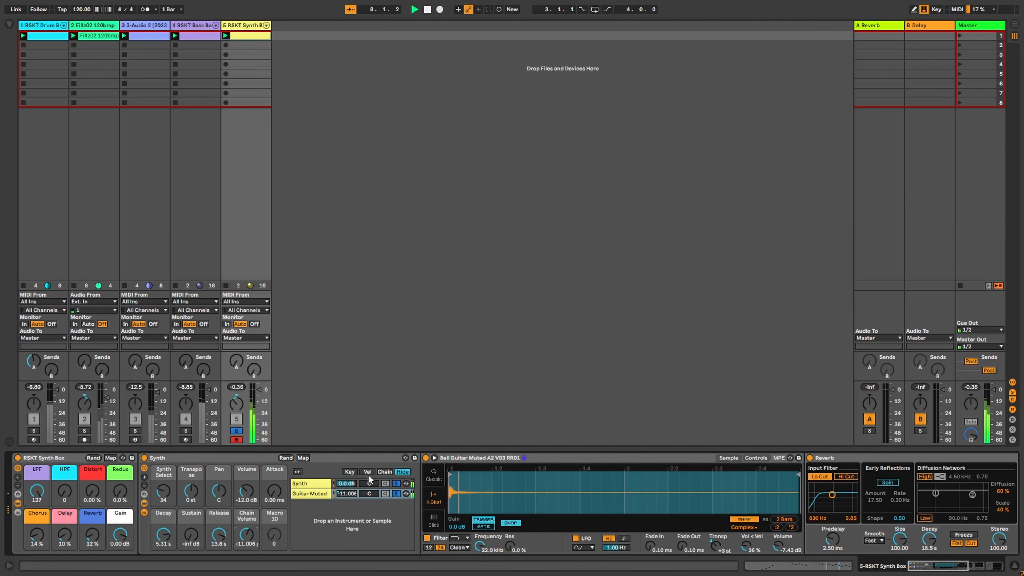
{"action": "left_click", "coordinate": [395, 494]}
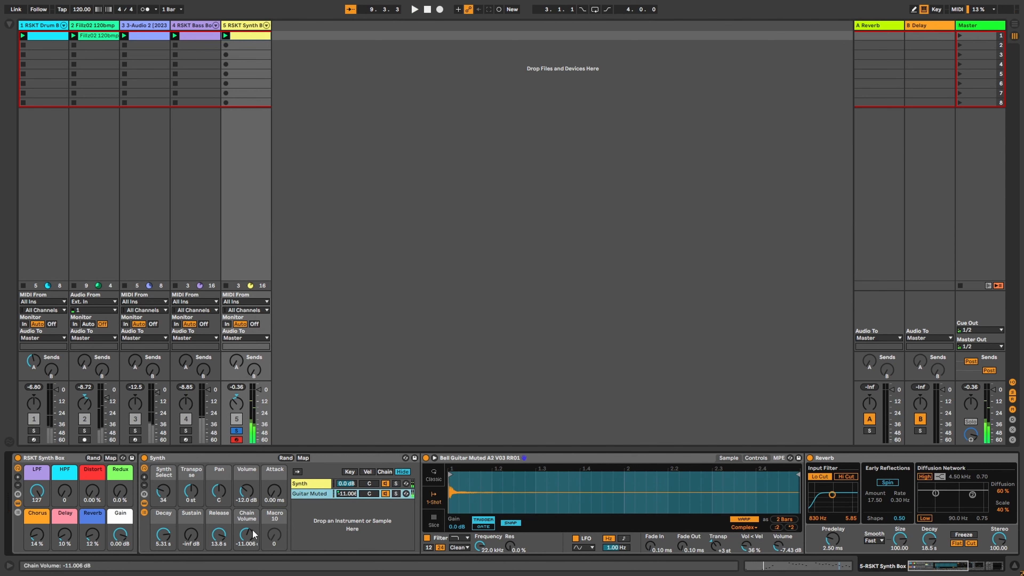
Step: Remove the two extra macros, unmap the Guitar Muted volume, and enter -4 dB for it
{"action": "left_click", "coordinate": [144, 485]}
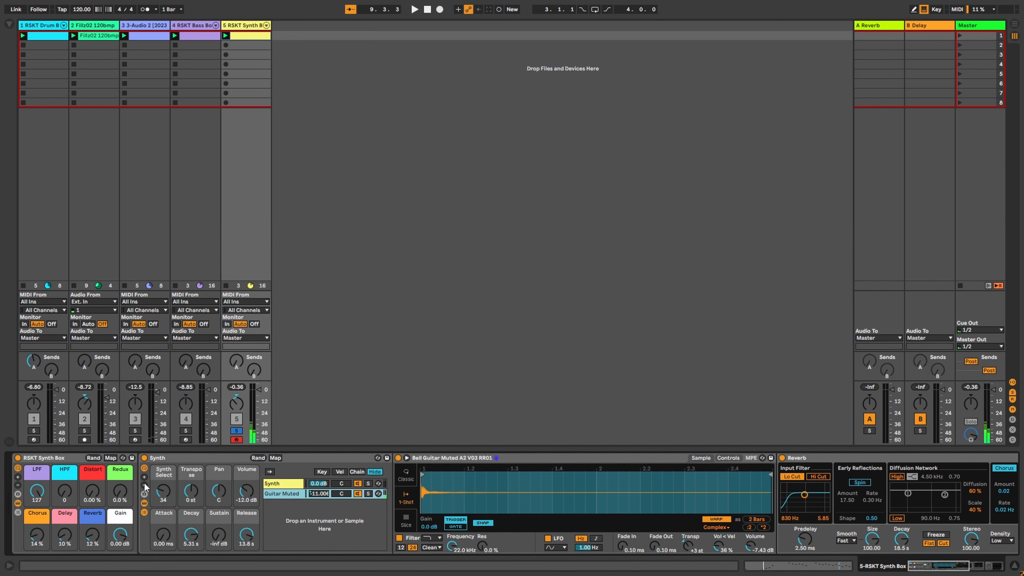
{"action": "right_click", "coordinate": [323, 493]}
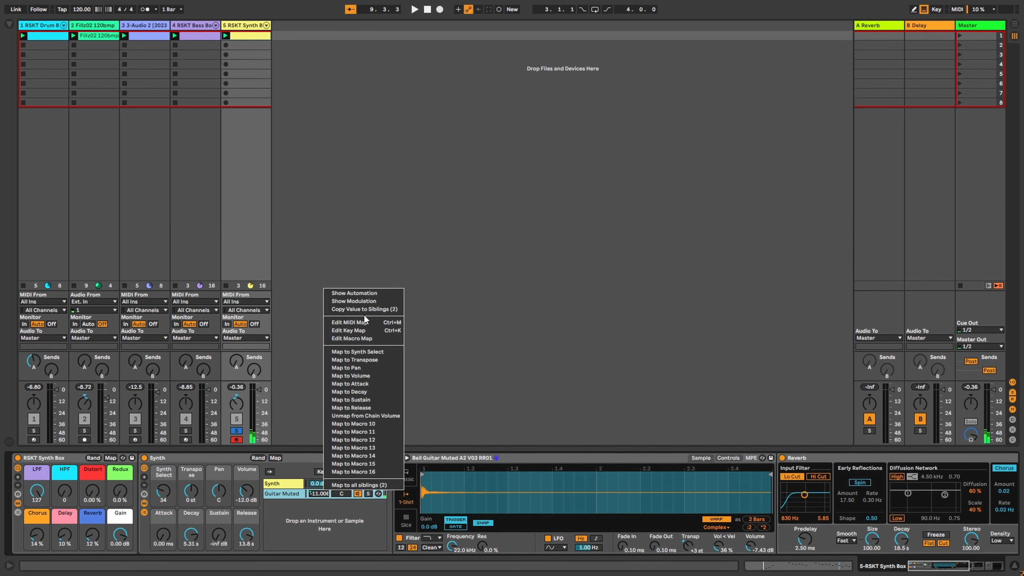
{"action": "left_click", "coordinate": [381, 415]}
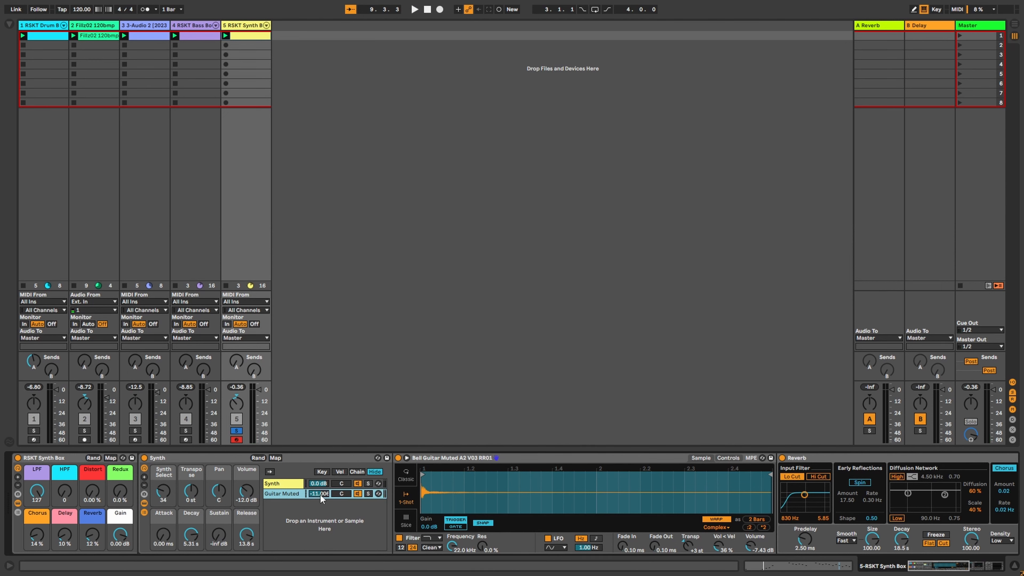
{"action": "type", "text": "-"}
Step: Play the set, switch on the synth's sidechained Compressor, unsolo track 5, then stop playback
{"action": "left_click", "coordinate": [945, 571]}
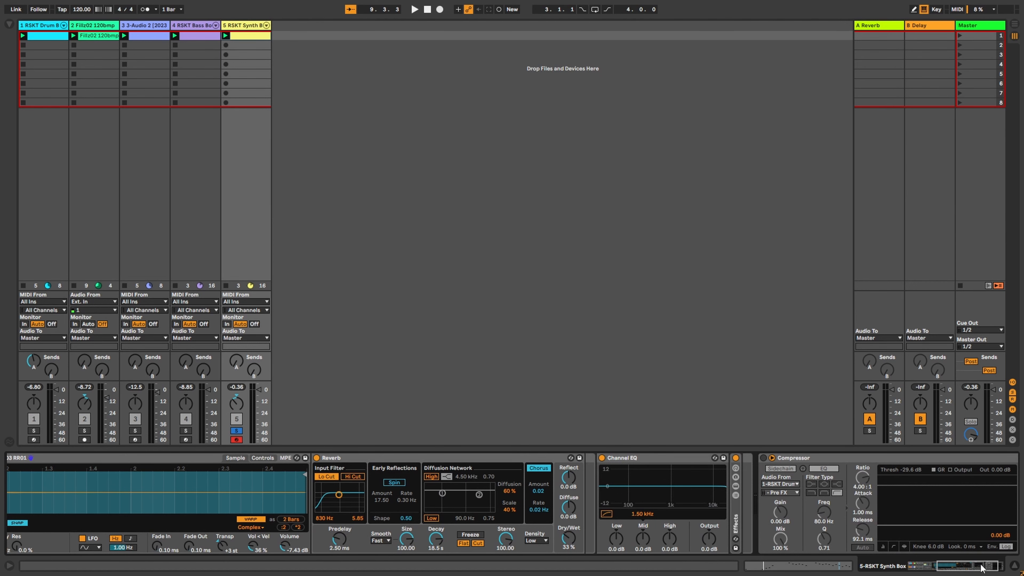
{"action": "left_click_drag", "start_coordinate": [982, 567], "coordinate": [892, 569]}
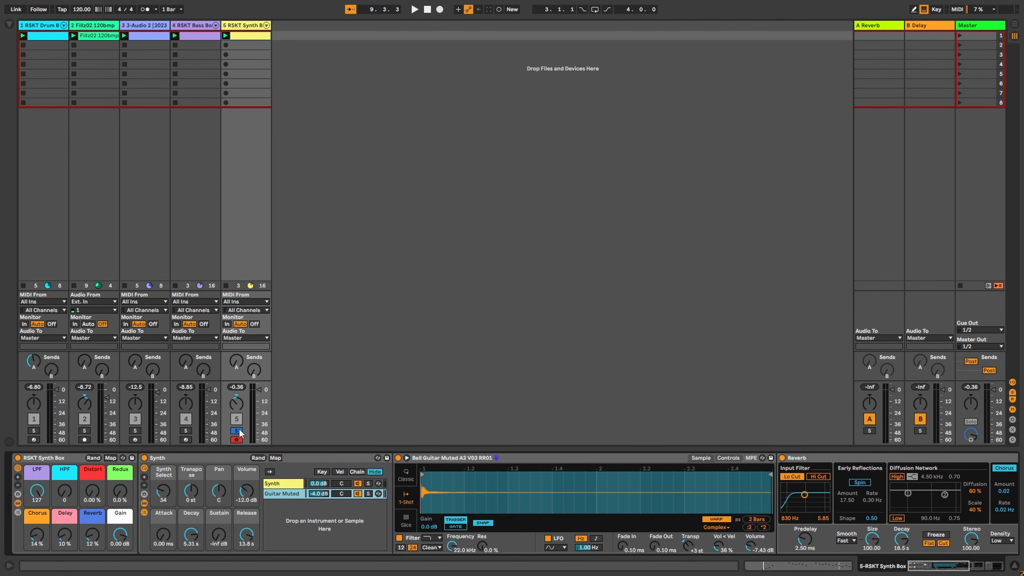
{"action": "left_click", "coordinate": [227, 36]}
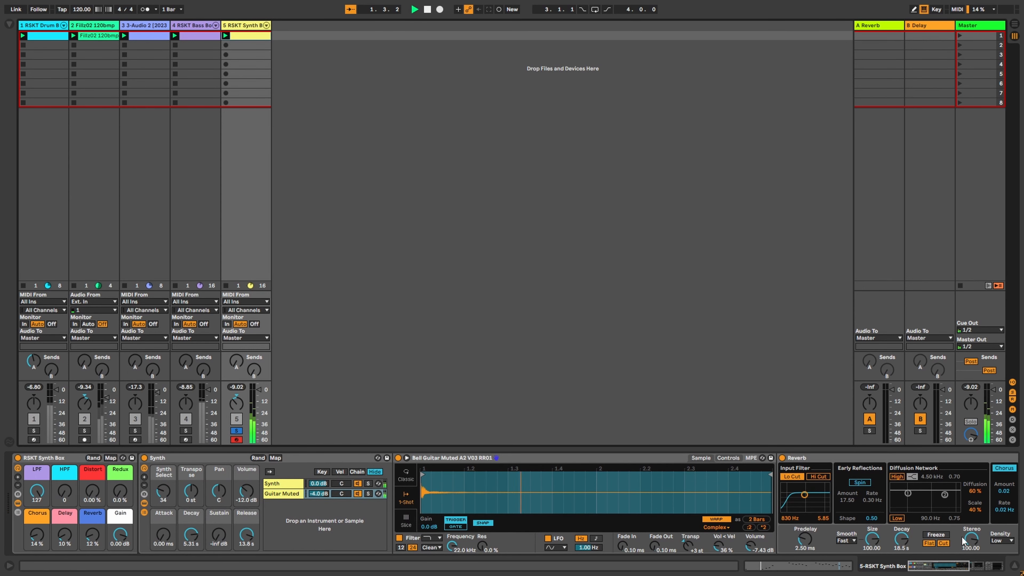
{"action": "left_click_drag", "start_coordinate": [944, 569], "coordinate": [975, 570]}
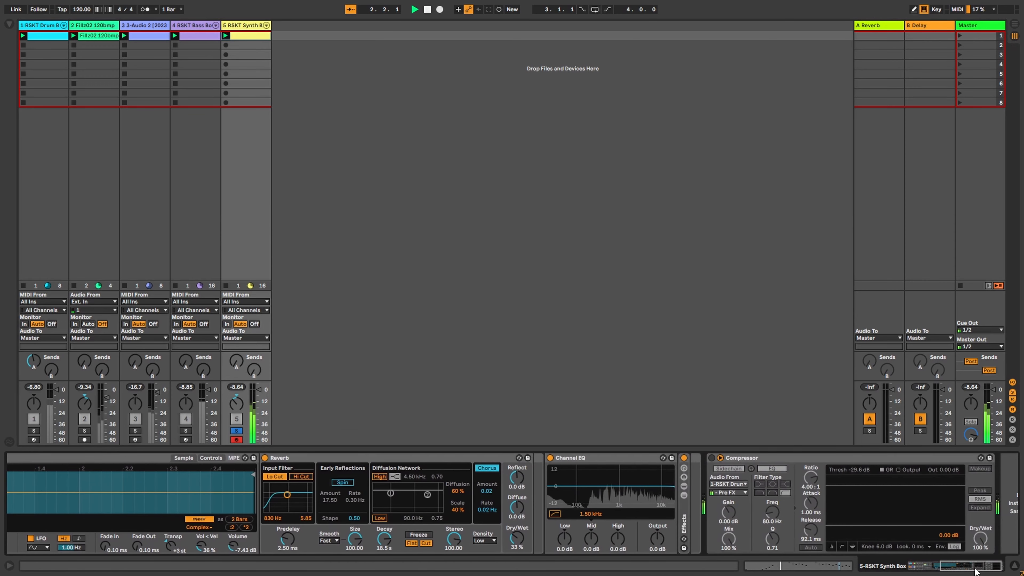
{"action": "left_click", "coordinate": [712, 458]}
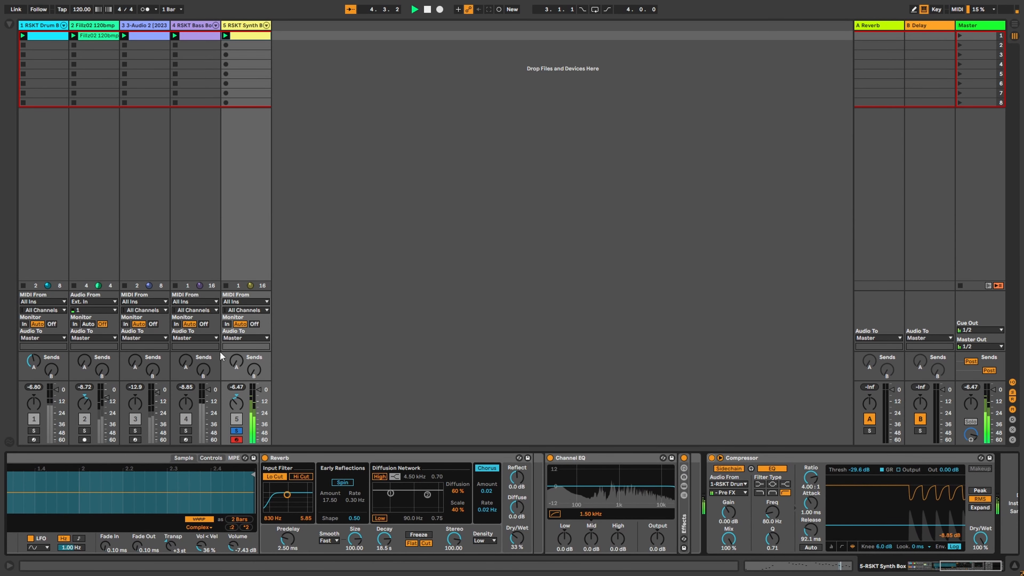
{"action": "left_click", "coordinate": [236, 431]}
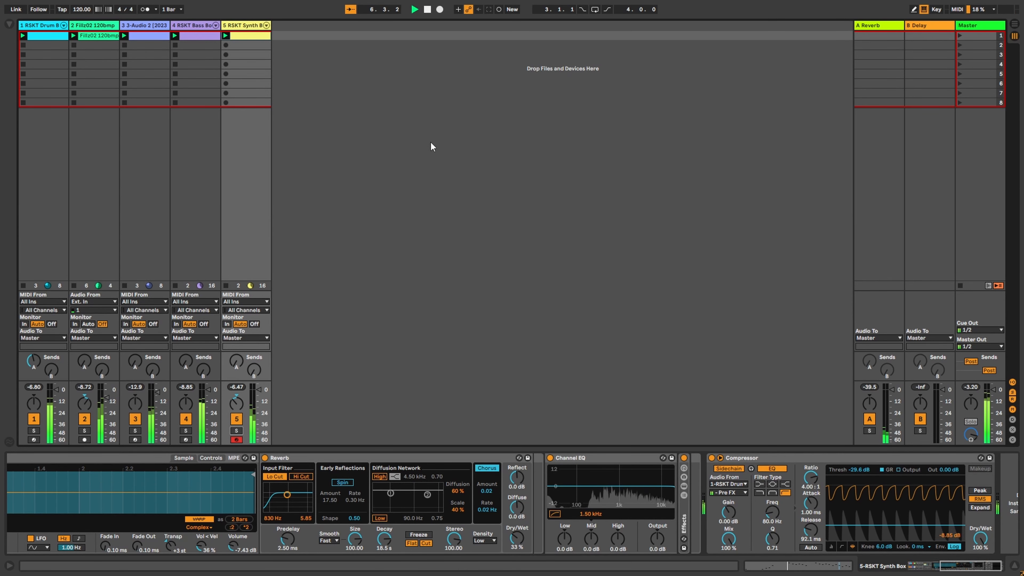
{"action": "left_click_drag", "start_coordinate": [959, 565], "coordinate": [914, 566]}
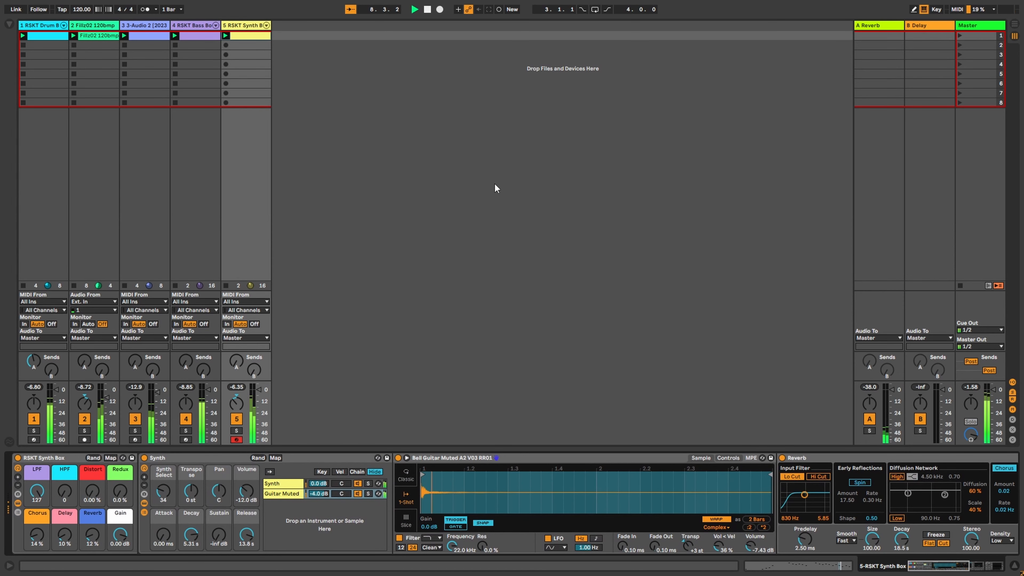
{"action": "key", "text": "space"}
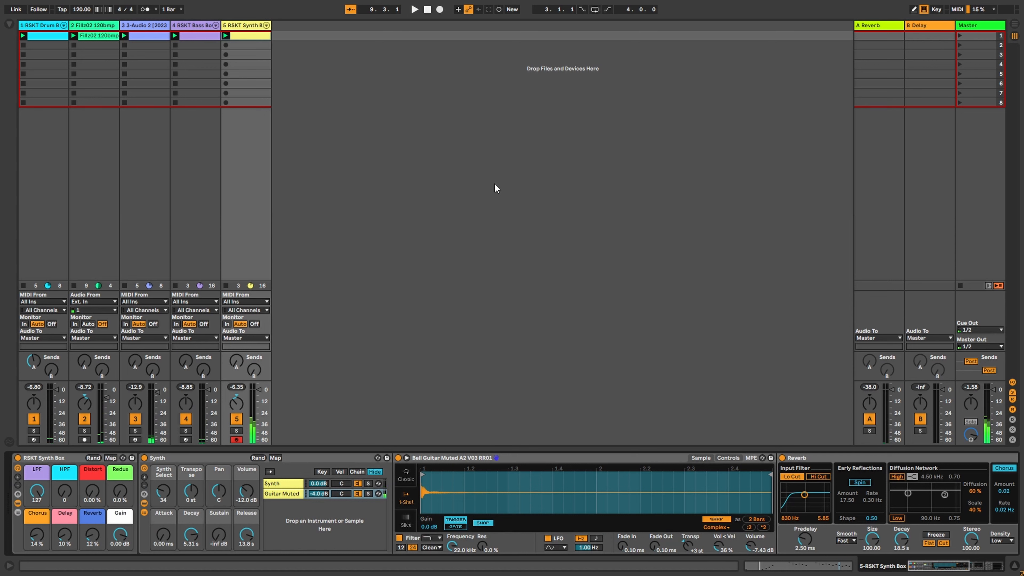
{"action": "left_click", "coordinate": [53, 41]}
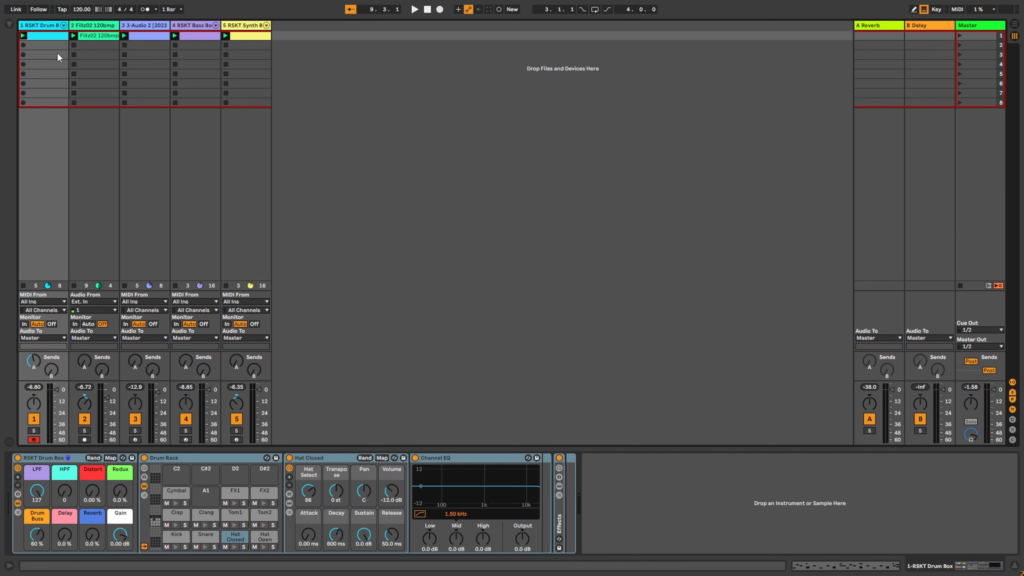
{"action": "left_click_drag", "start_coordinate": [99, 35], "coordinate": [101, 54]}
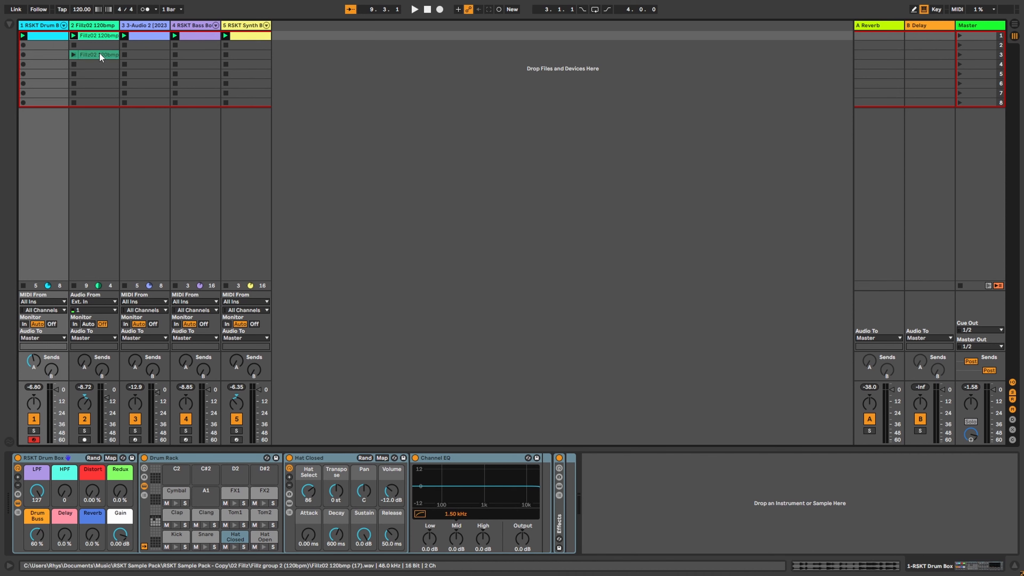
{"action": "left_click_drag", "start_coordinate": [150, 33], "coordinate": [150, 45]}
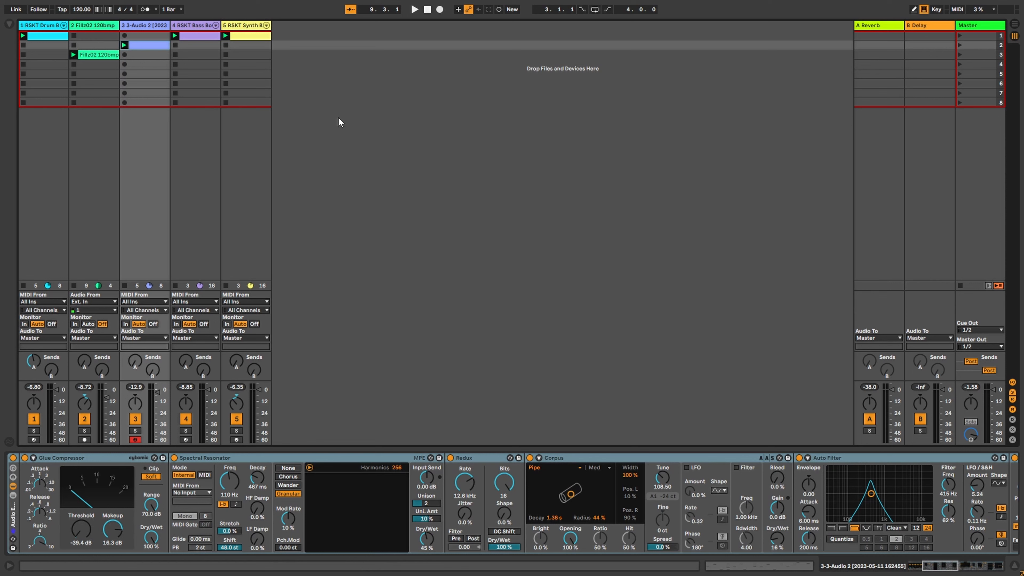
{"action": "key", "text": "ctrl+z"}
{"action": "key", "text": "ctrl+z"}
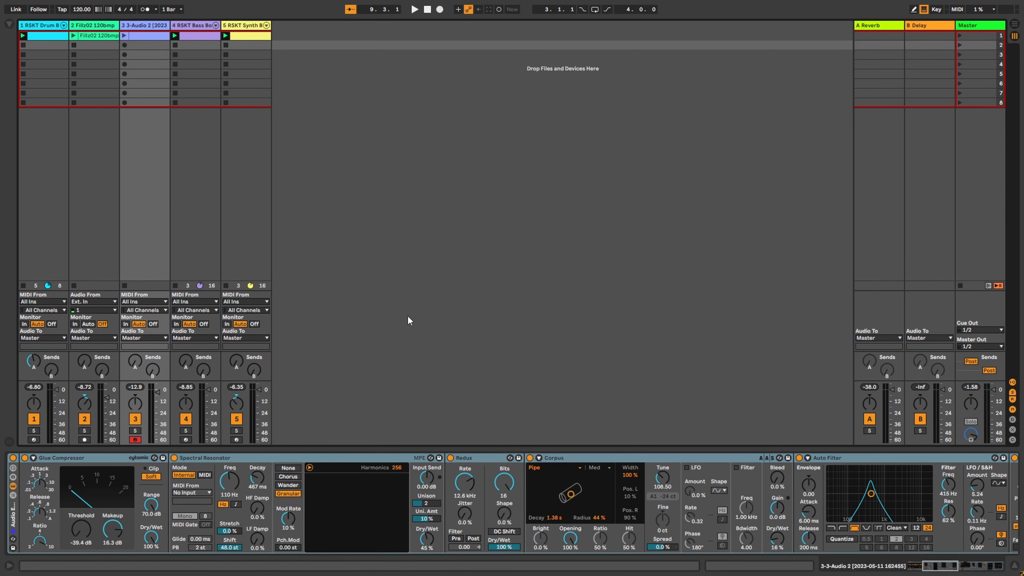
Step: Drag Distant Memories.adg from the browser's Instruments > Synth Rhythmic folder into a new MIDI track
{"action": "key", "text": "ctrl+alt+b"}
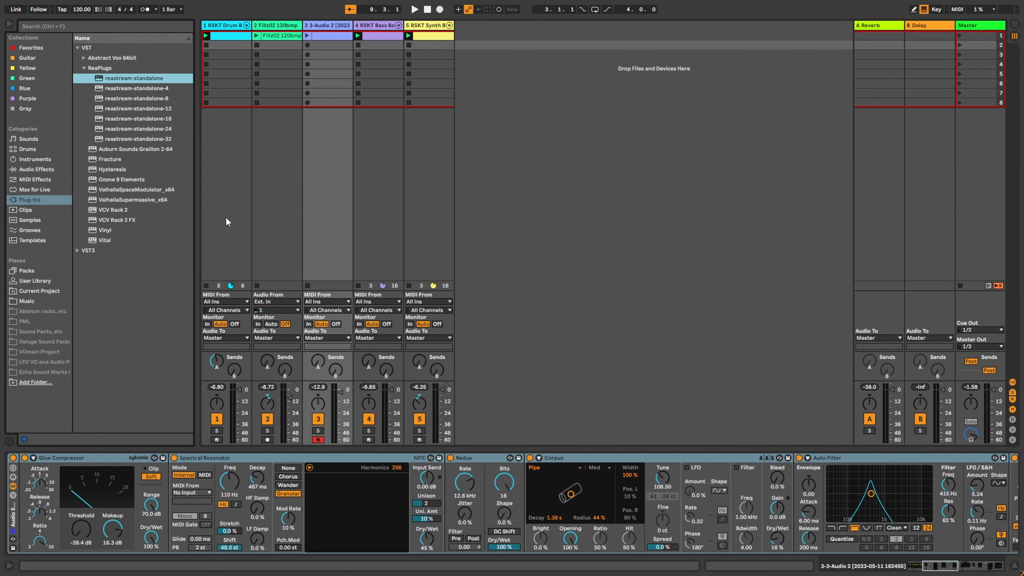
{"action": "left_click", "coordinate": [36, 171]}
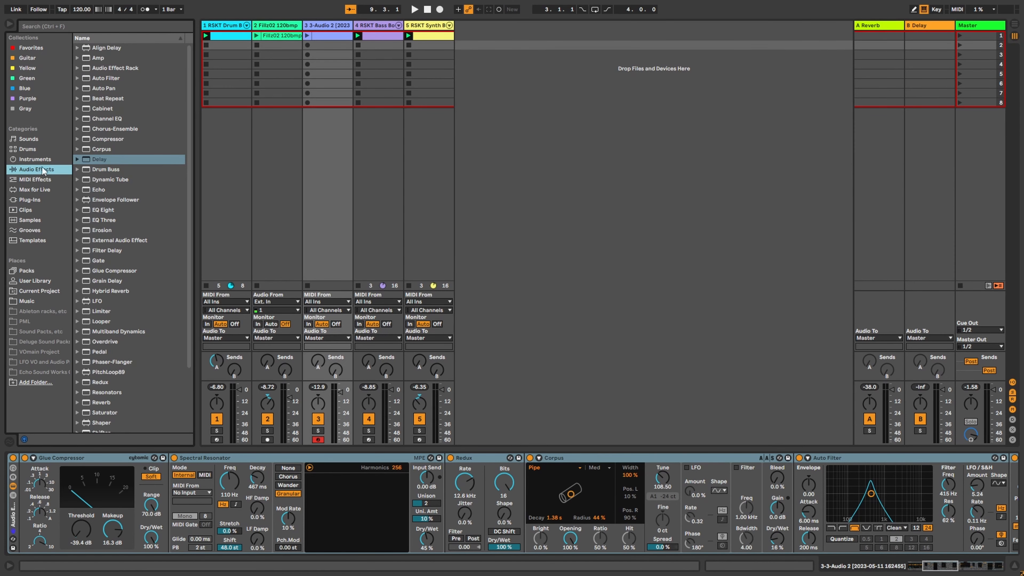
{"action": "key", "text": "Up"}
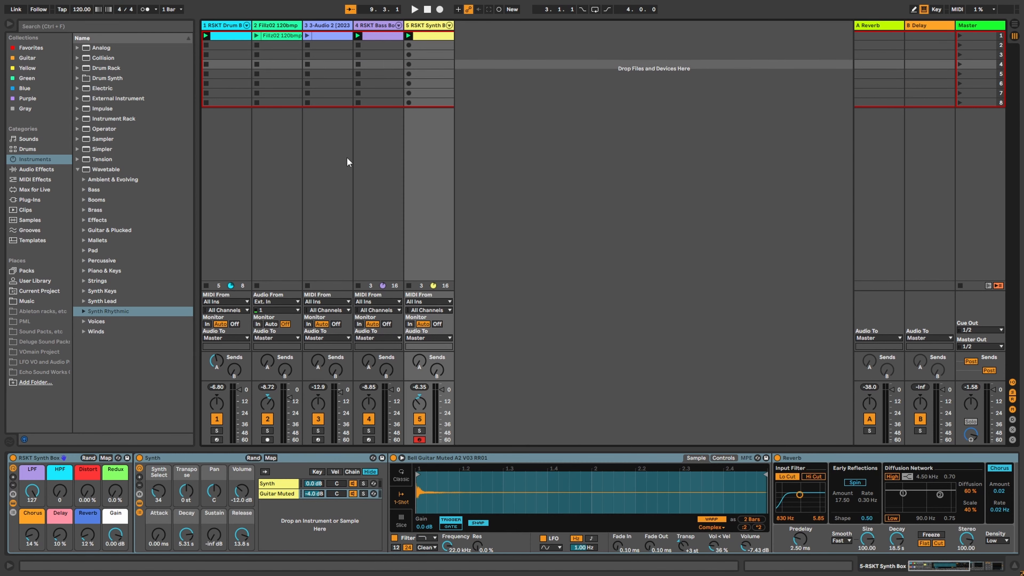
{"action": "left_click", "coordinate": [85, 312]}
{"action": "scroll", "coordinate": [141, 357], "scroll_direction": "down", "scroll_amount": 5}
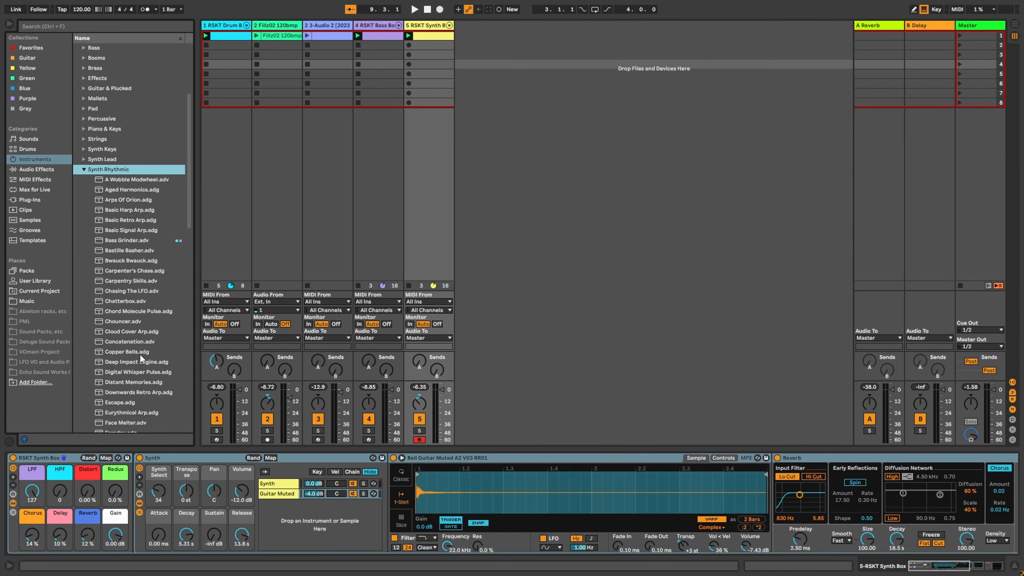
{"action": "scroll", "coordinate": [141, 357], "scroll_direction": "down", "scroll_amount": 3}
{"action": "left_click", "coordinate": [142, 328]}
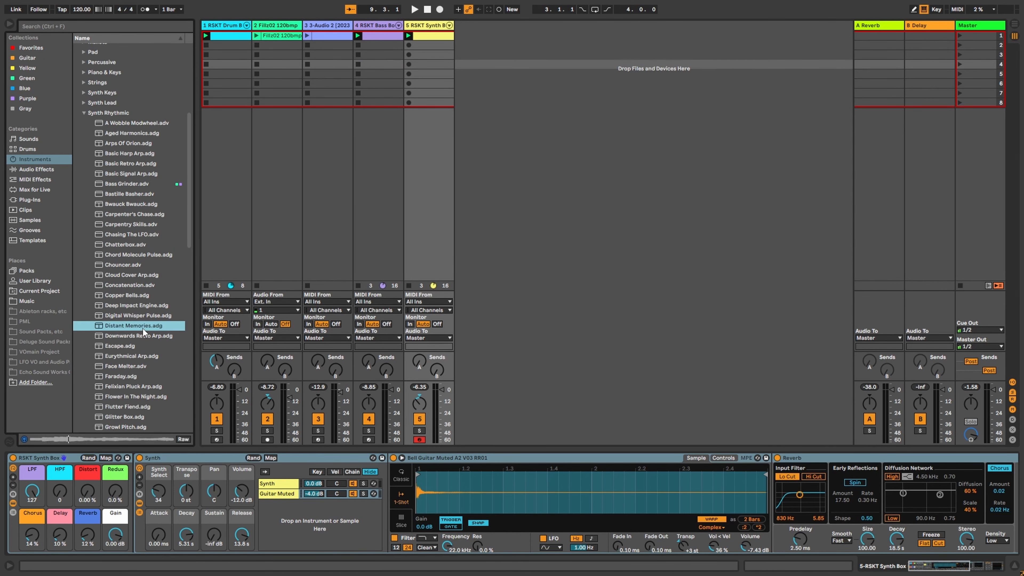
{"action": "left_click_drag", "start_coordinate": [137, 327], "coordinate": [472, 438]}
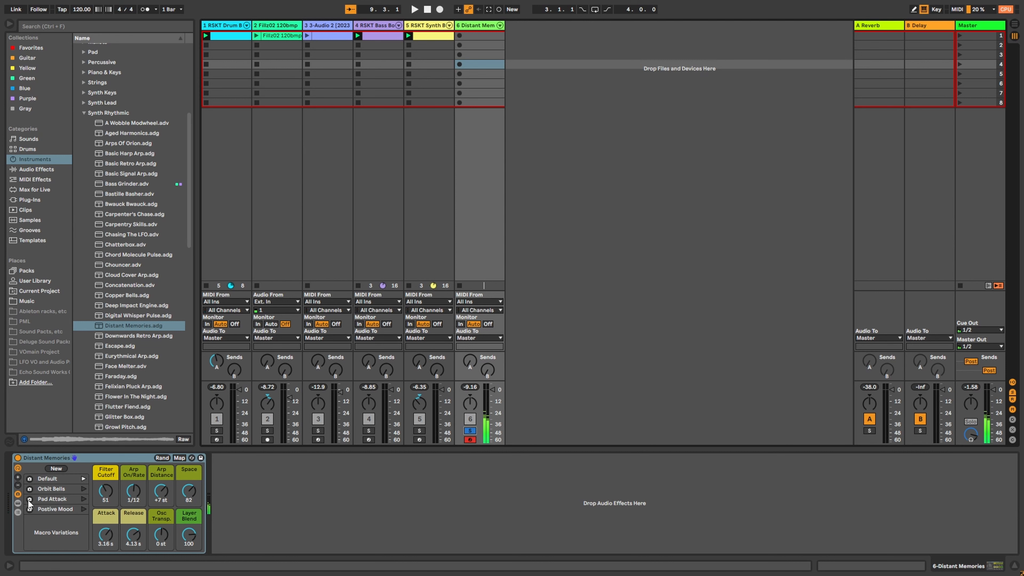
Step: Show the Distant Memories chain list and inspect the Bowed Strings, Cymbal Loop and Gentle Notes chains
{"action": "left_click", "coordinate": [18, 504]}
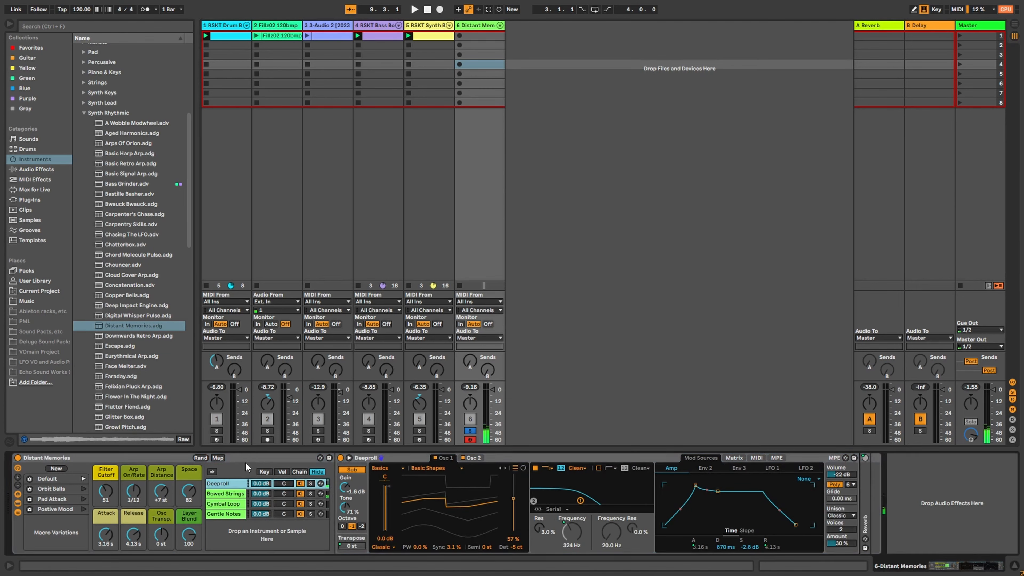
{"action": "left_click", "coordinate": [230, 494]}
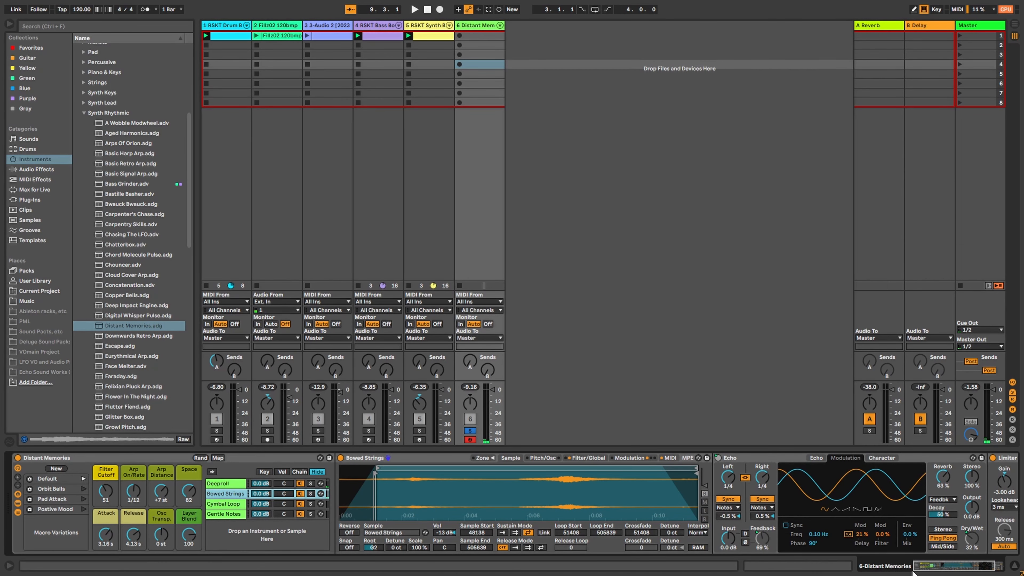
{"action": "left_click", "coordinate": [235, 506]}
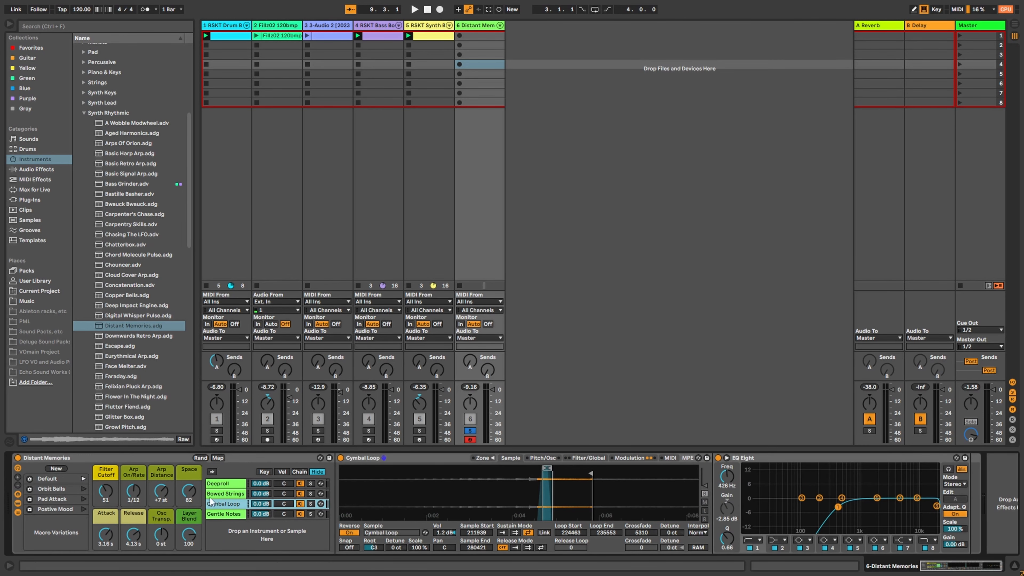
{"action": "left_click", "coordinate": [220, 514]}
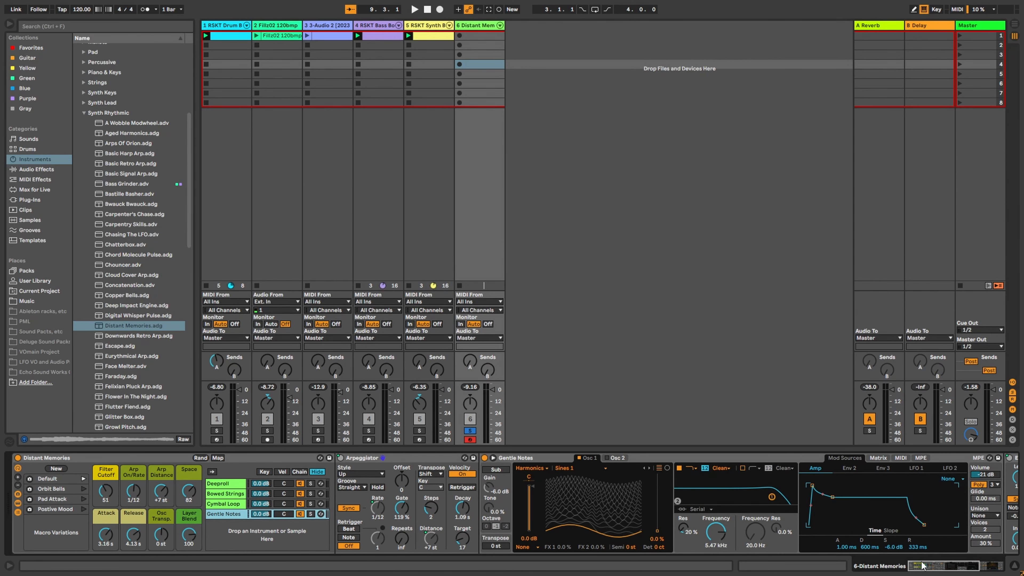
{"action": "left_click_drag", "start_coordinate": [943, 569], "coordinate": [942, 570]}
Step: Hide the chain list, try Orbit Bells and Pad Attack, apply Postive Mood, then reselect the drum track
{"action": "left_click", "coordinate": [18, 513]}
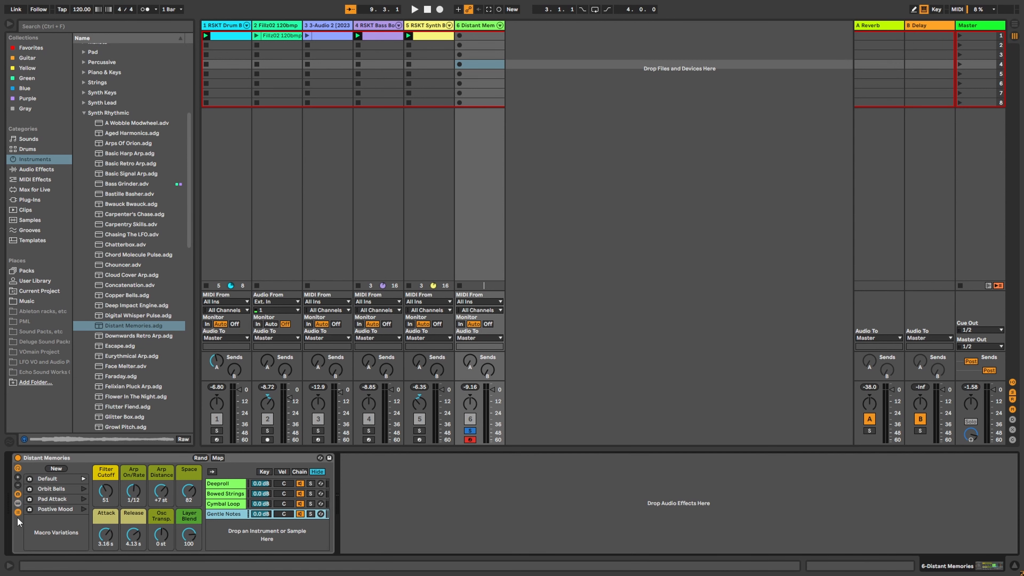
{"action": "left_click", "coordinate": [18, 503]}
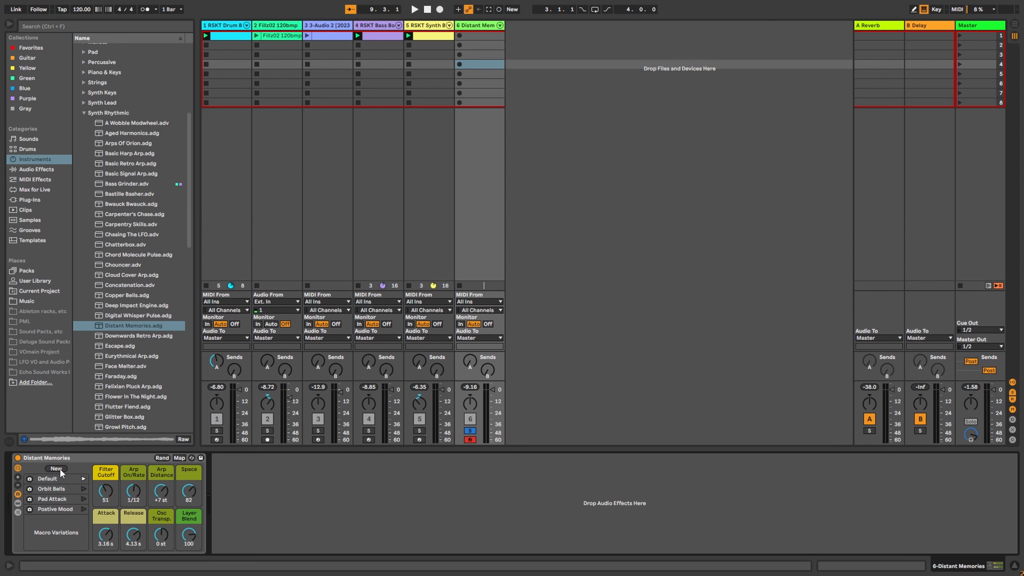
{"action": "left_click", "coordinate": [84, 489]}
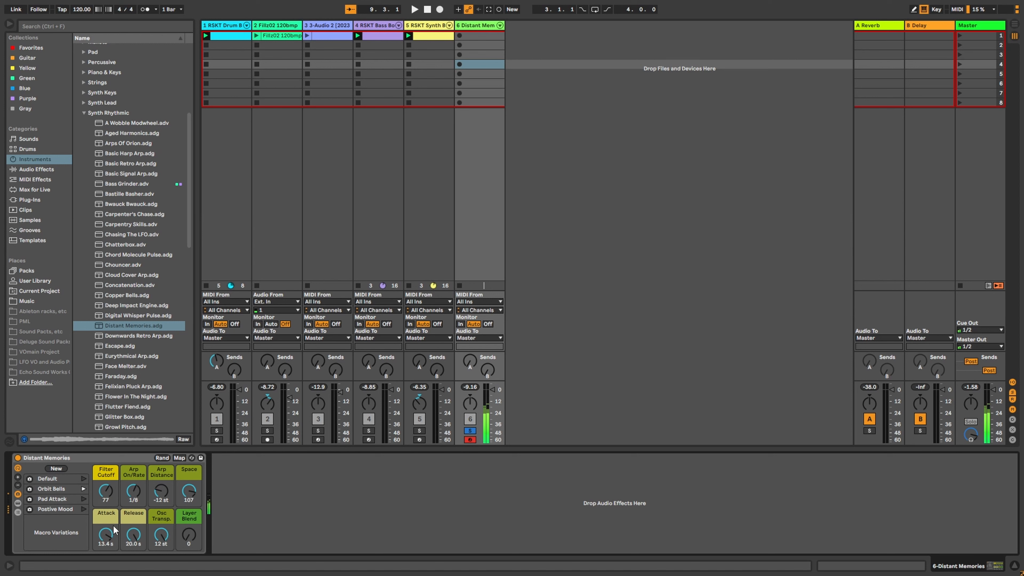
{"action": "left_click", "coordinate": [84, 500]}
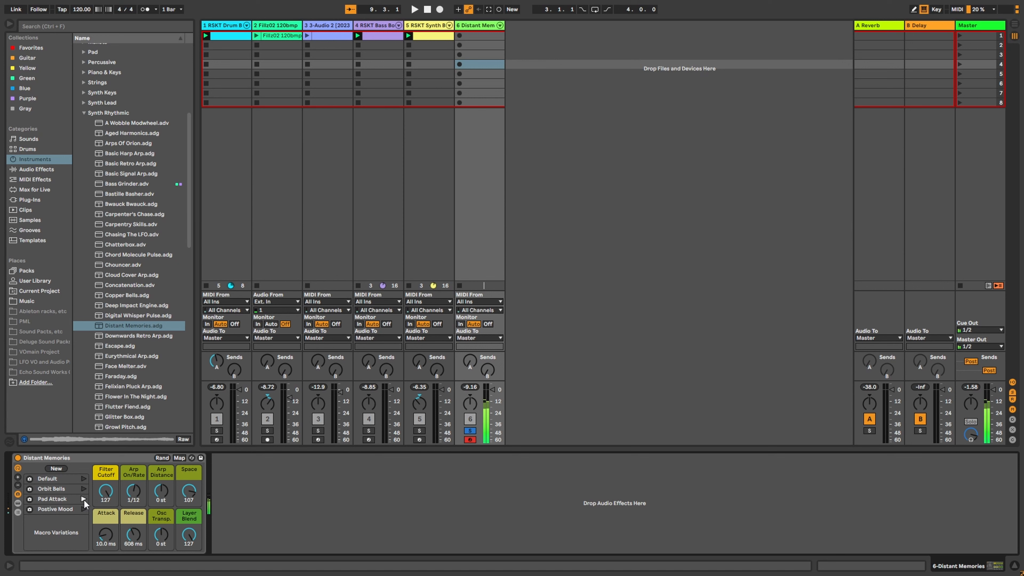
{"action": "left_click", "coordinate": [84, 509]}
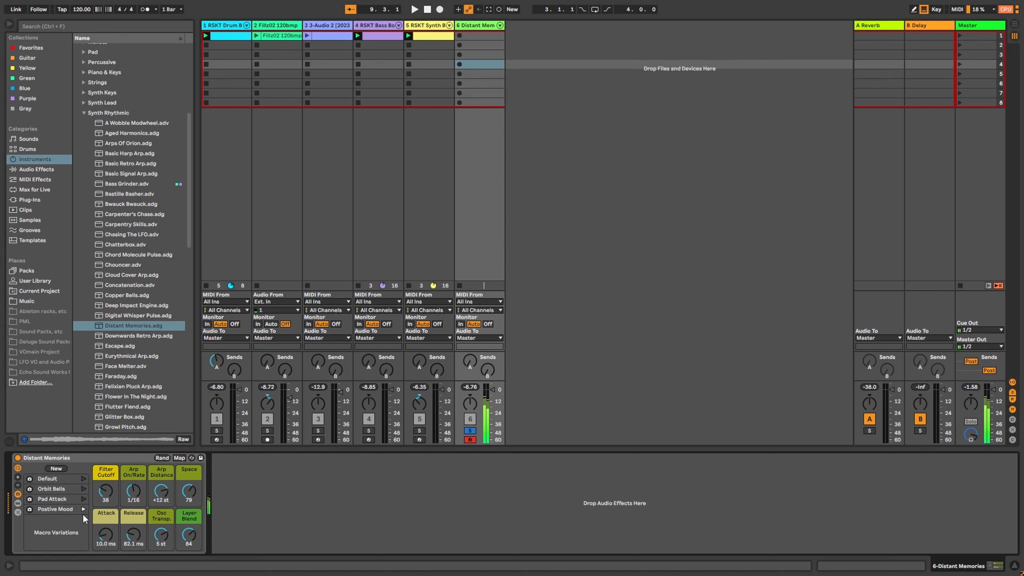
{"action": "left_click", "coordinate": [227, 28]}
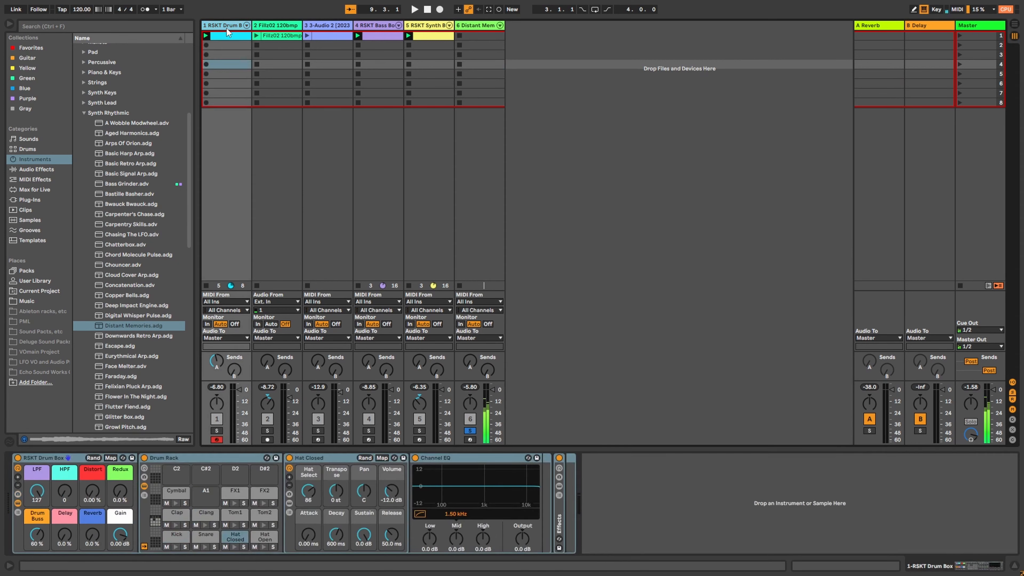